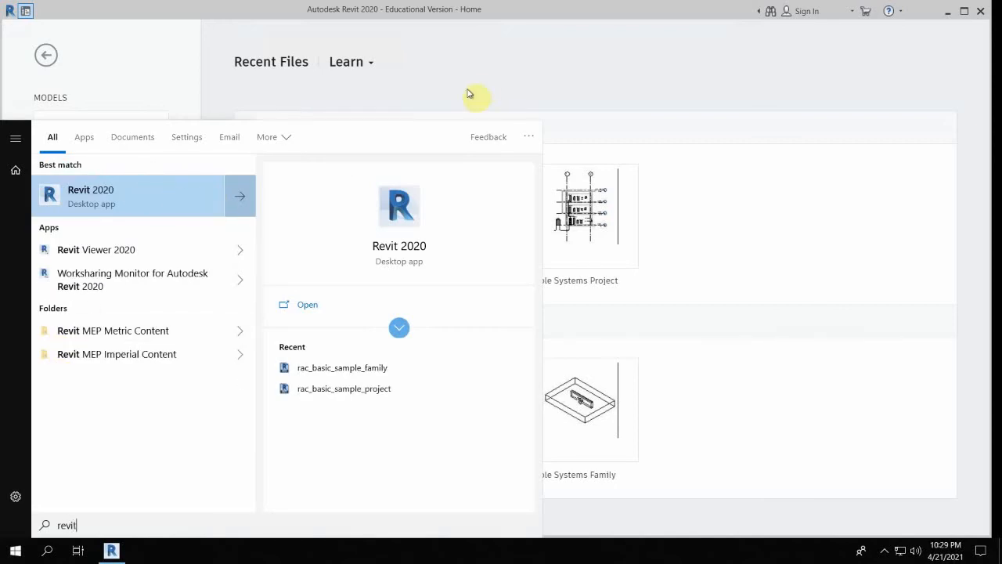
Create a new family from the Generic Model template
{"action": "left_click", "coordinate": [567, 43]}
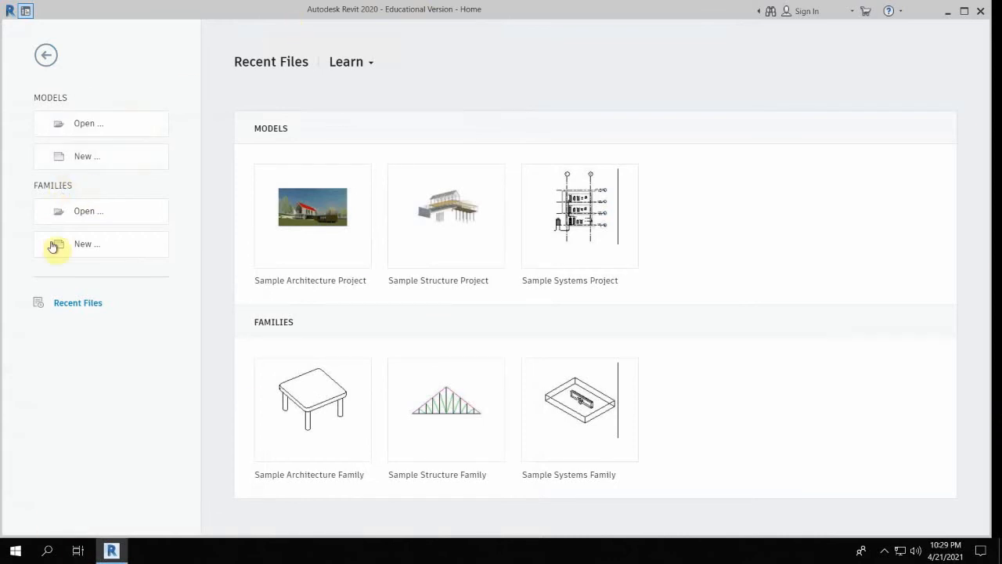
{"action": "left_click", "coordinate": [86, 253]}
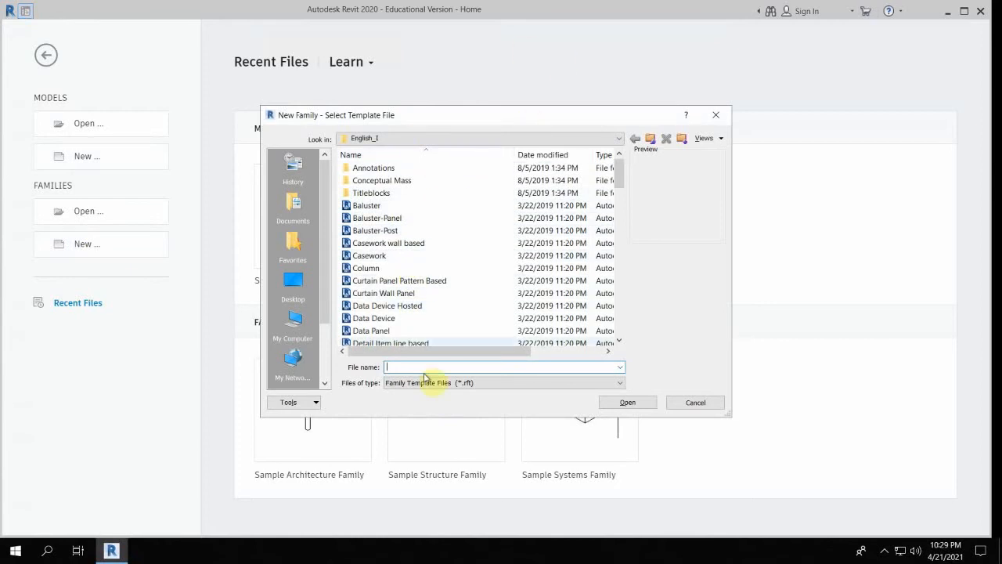
{"action": "left_click_drag", "start_coordinate": [619, 182], "coordinate": [632, 246]}
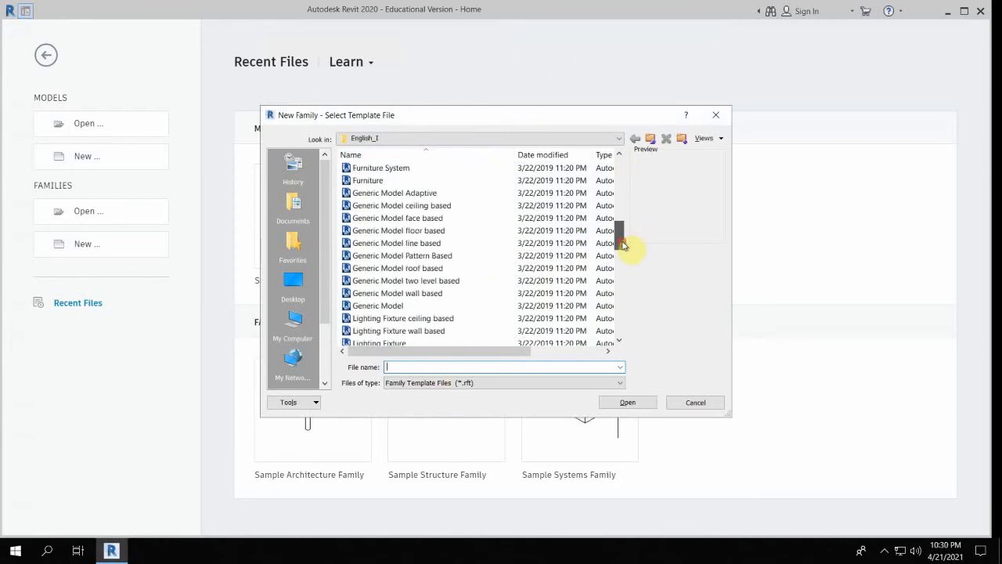
{"action": "left_click", "coordinate": [373, 307]}
{"action": "left_click", "coordinate": [643, 403]}
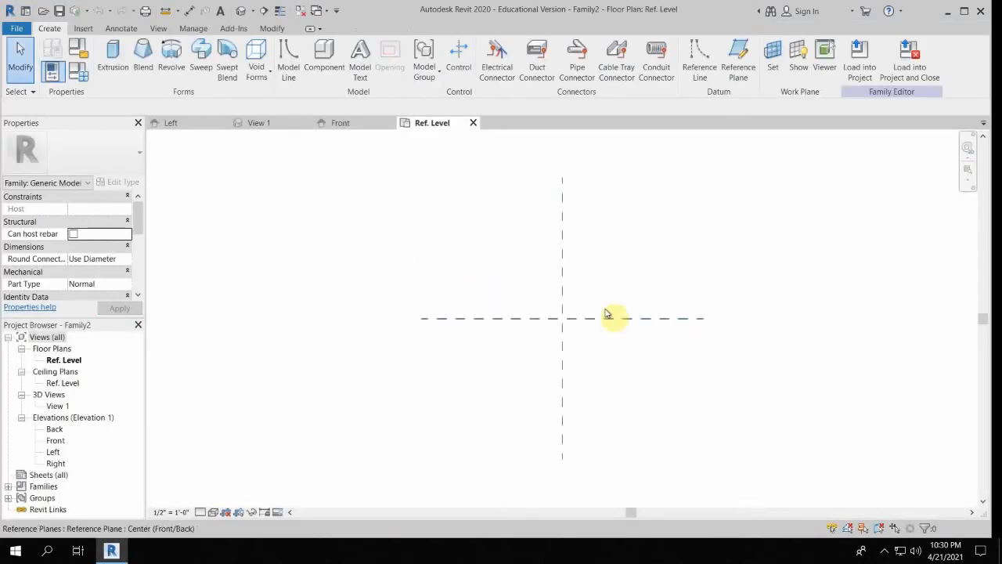
Draw two vertical reference planes, about 2' 2" right and about 2' 5" left of the Center (Left/Right) plane
{"action": "middle_click_drag", "start_coordinate": [593, 305], "coordinate": [410, 305]}
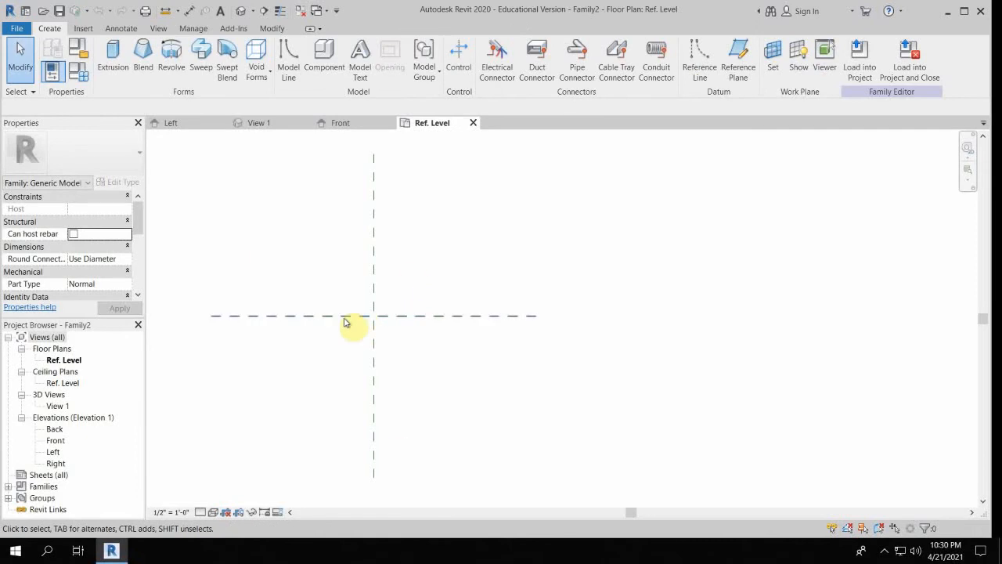
{"action": "scroll", "coordinate": [329, 285], "scroll_direction": "up", "scroll_amount": 2}
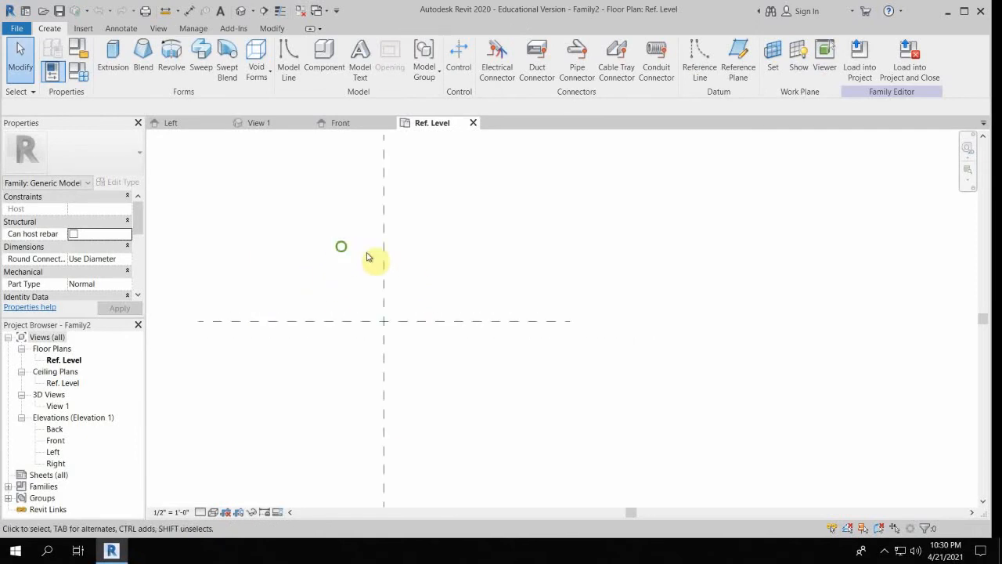
{"action": "middle_click_drag", "start_coordinate": [369, 257], "coordinate": [449, 266]}
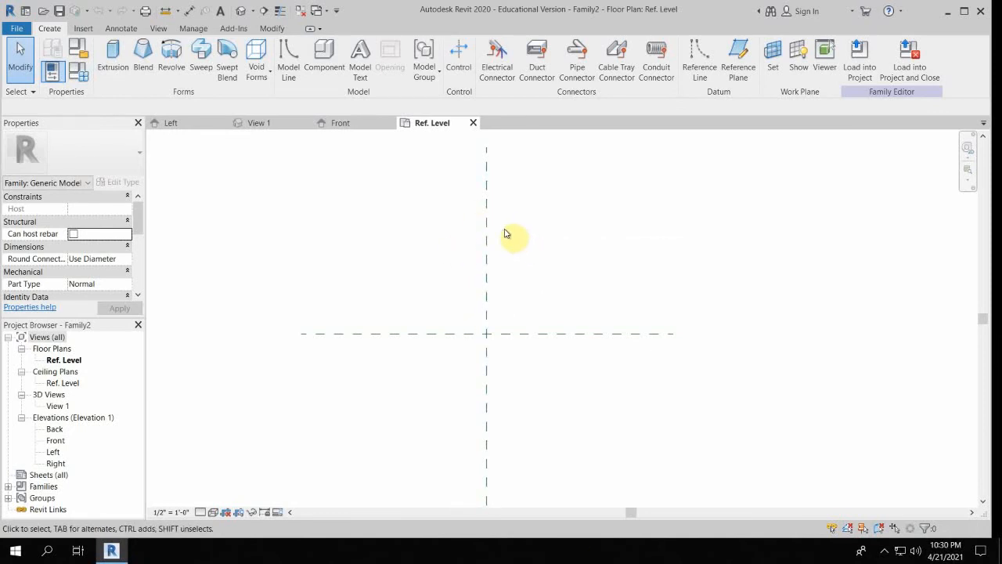
{"action": "key", "text": "r"}
{"action": "key", "text": "p"}
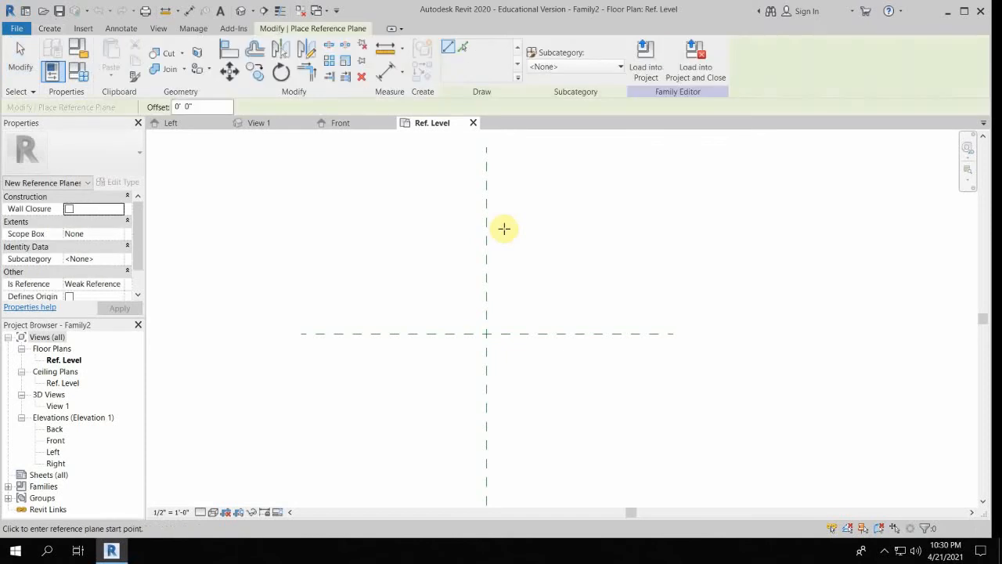
{"action": "left_click", "coordinate": [567, 148]}
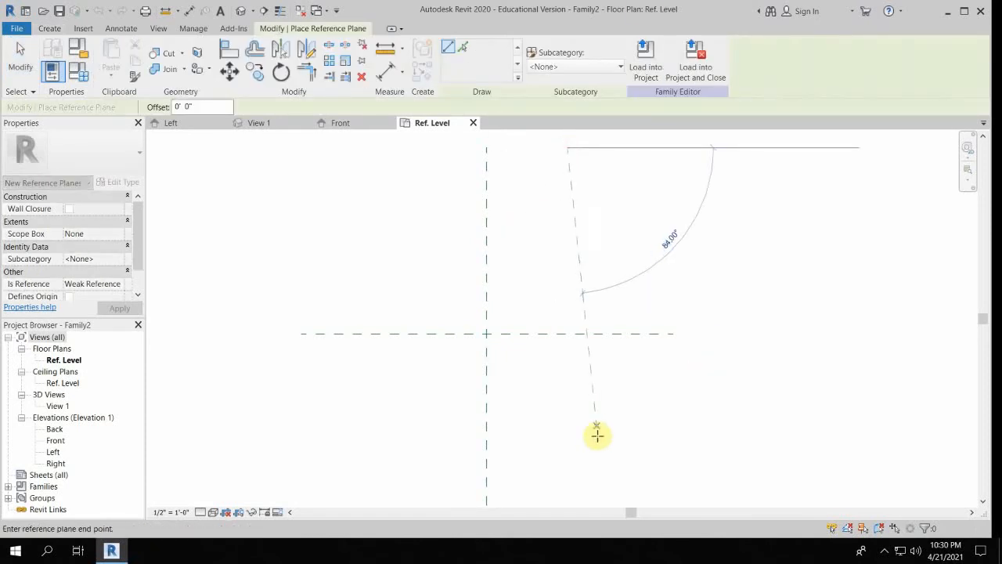
{"action": "left_click", "coordinate": [564, 479]}
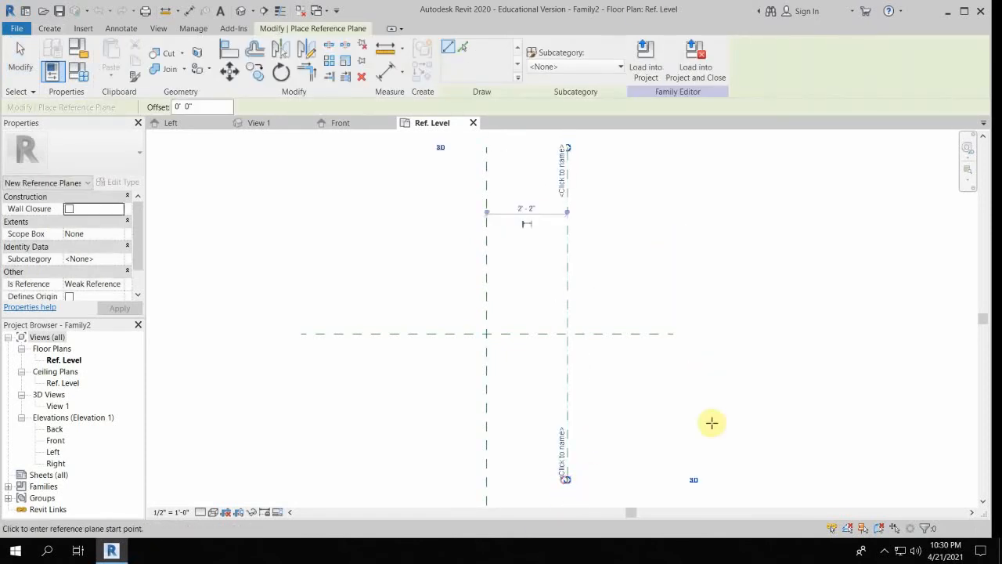
{"action": "left_click", "coordinate": [396, 163]}
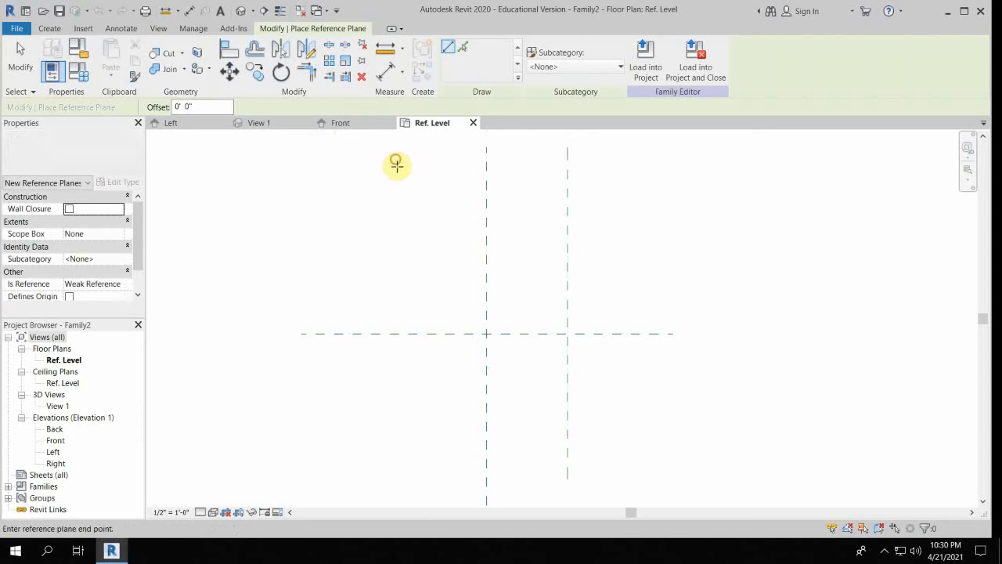
{"action": "left_click", "coordinate": [395, 479]}
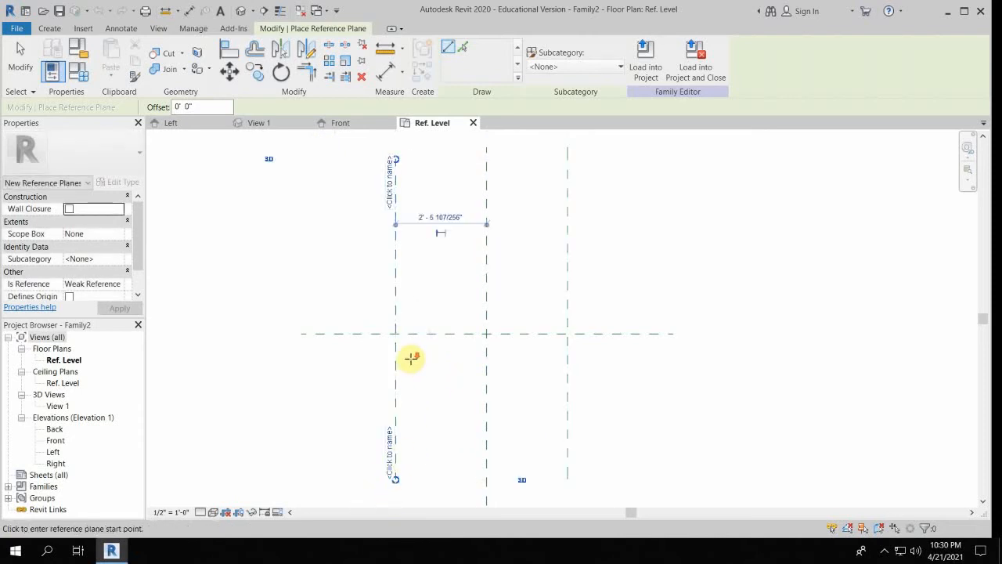
Draw two horizontal reference planes, about 2' 8" above and about 2' 6" below the Center (Front/Back) plane
{"action": "scroll", "coordinate": [410, 358], "scroll_direction": "down", "scroll_amount": 4}
{"action": "scroll", "coordinate": [411, 359], "scroll_direction": "up", "scroll_amount": 4}
{"action": "scroll", "coordinate": [413, 360], "scroll_direction": "down", "scroll_amount": 4}
{"action": "scroll", "coordinate": [413, 359], "scroll_direction": "up", "scroll_amount": 4}
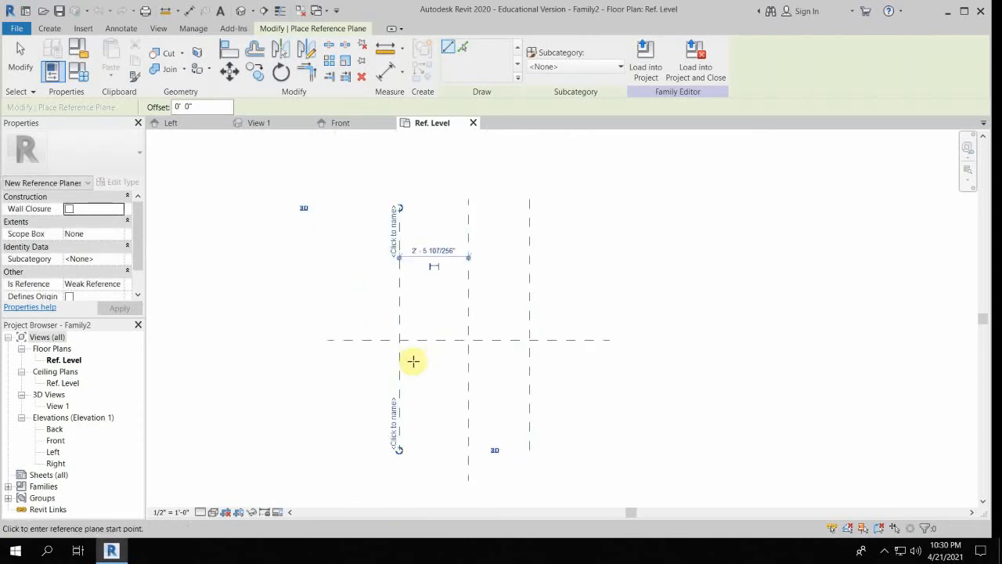
{"action": "scroll", "coordinate": [427, 321], "scroll_direction": "up", "scroll_amount": 2}
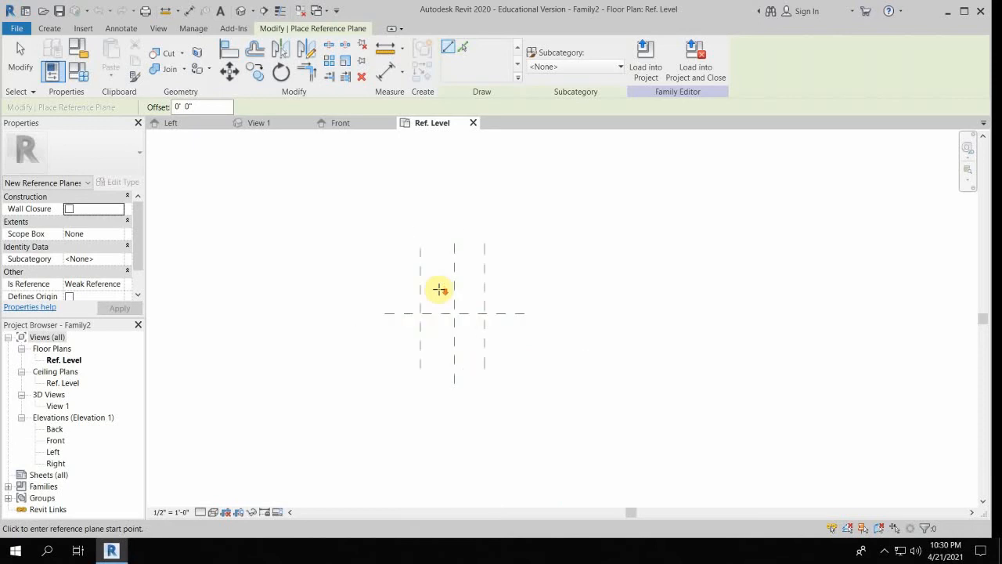
{"action": "scroll", "coordinate": [436, 290], "scroll_direction": "up", "scroll_amount": 1}
{"action": "middle_click_drag", "start_coordinate": [525, 228], "coordinate": [546, 230]}
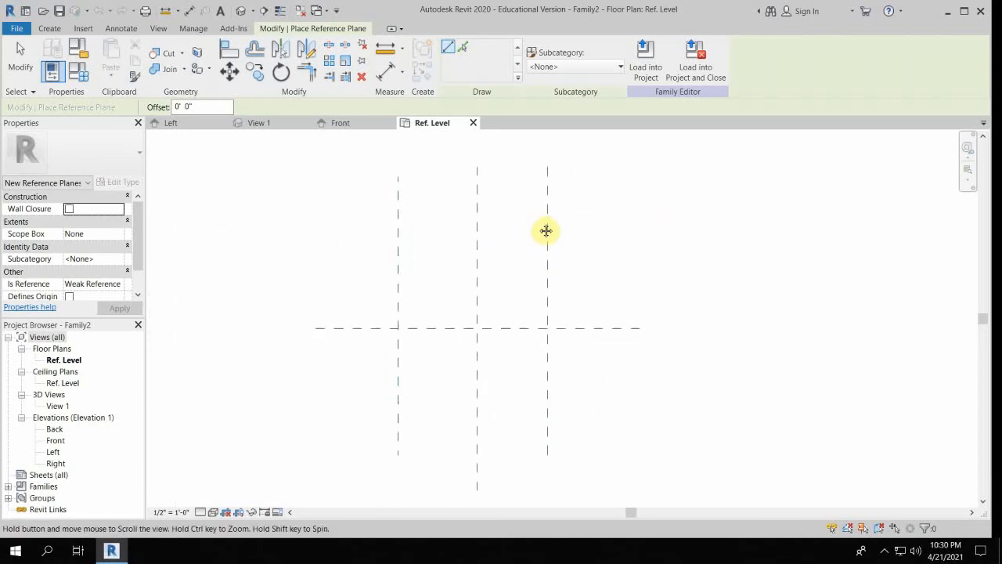
{"action": "scroll", "coordinate": [384, 227], "scroll_direction": "down", "scroll_amount": 1}
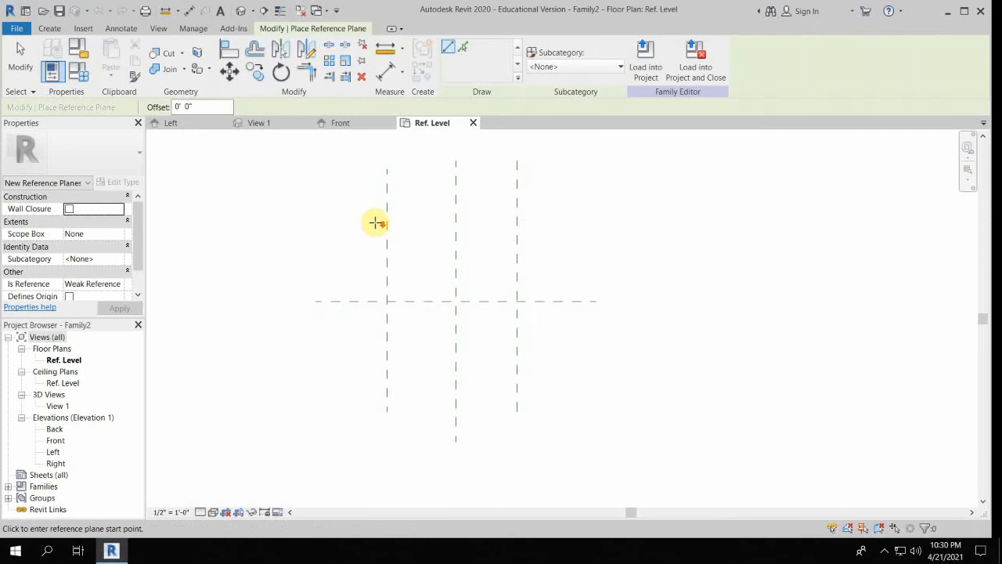
{"action": "left_click", "coordinate": [346, 225]}
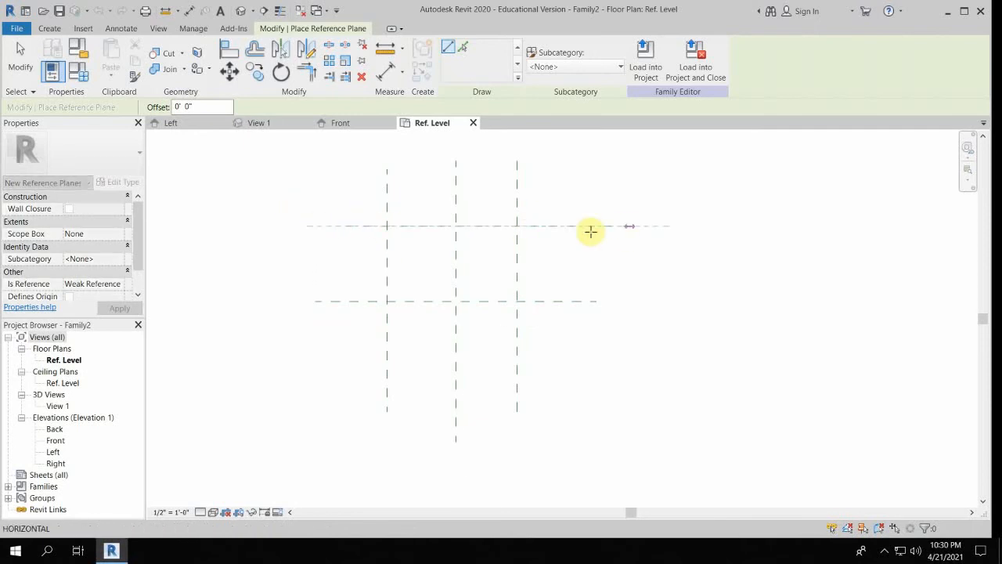
{"action": "left_click", "coordinate": [588, 226]}
{"action": "left_click", "coordinate": [355, 372]}
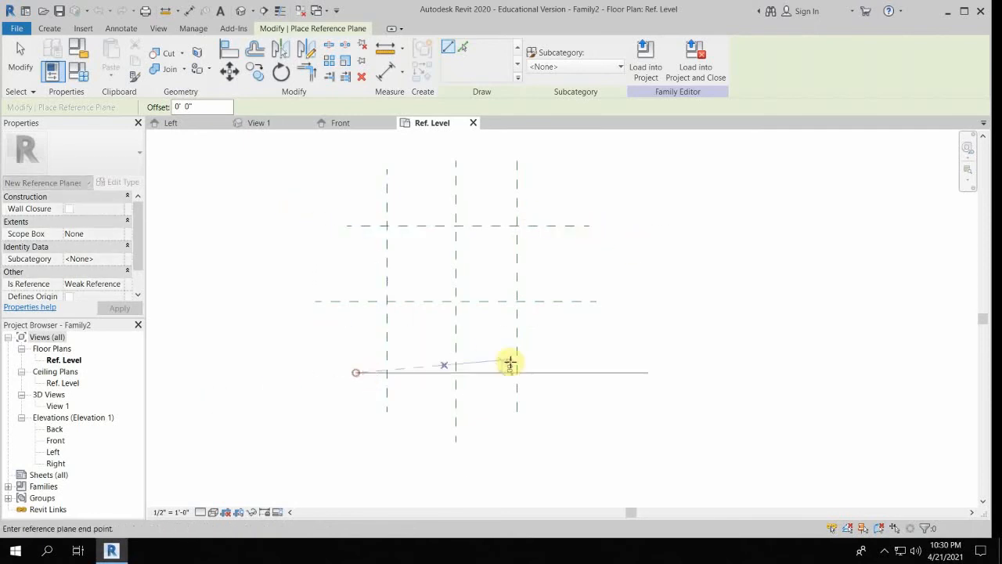
{"action": "left_click", "coordinate": [589, 372]}
{"action": "scroll", "coordinate": [451, 284], "scroll_direction": "up", "scroll_amount": 1}
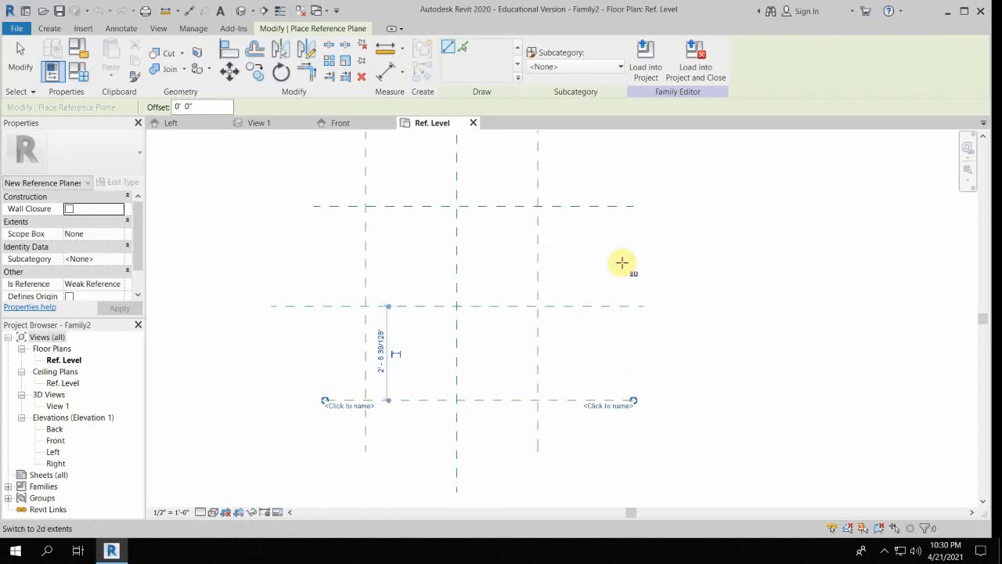
{"action": "key", "text": "Escape"}
{"action": "key", "text": "Escape"}
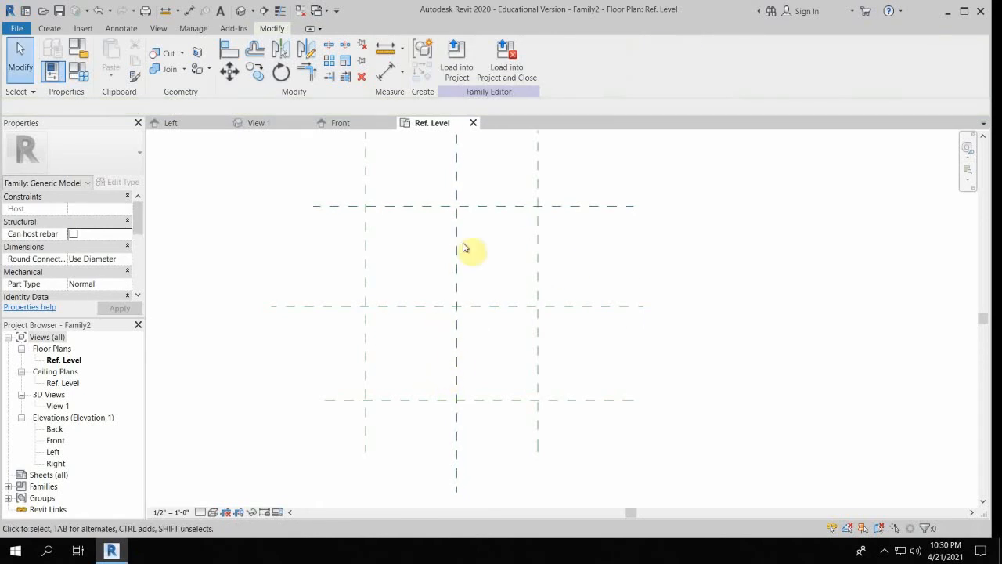
{"action": "left_click", "coordinate": [298, 306]}
{"action": "left_click", "coordinate": [461, 261]}
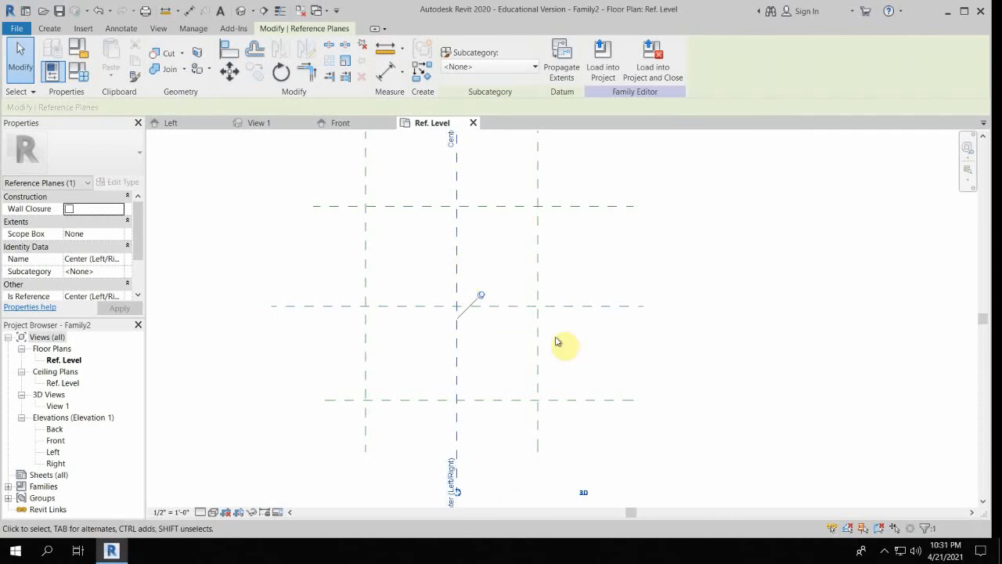
{"action": "left_click", "coordinate": [600, 282]}
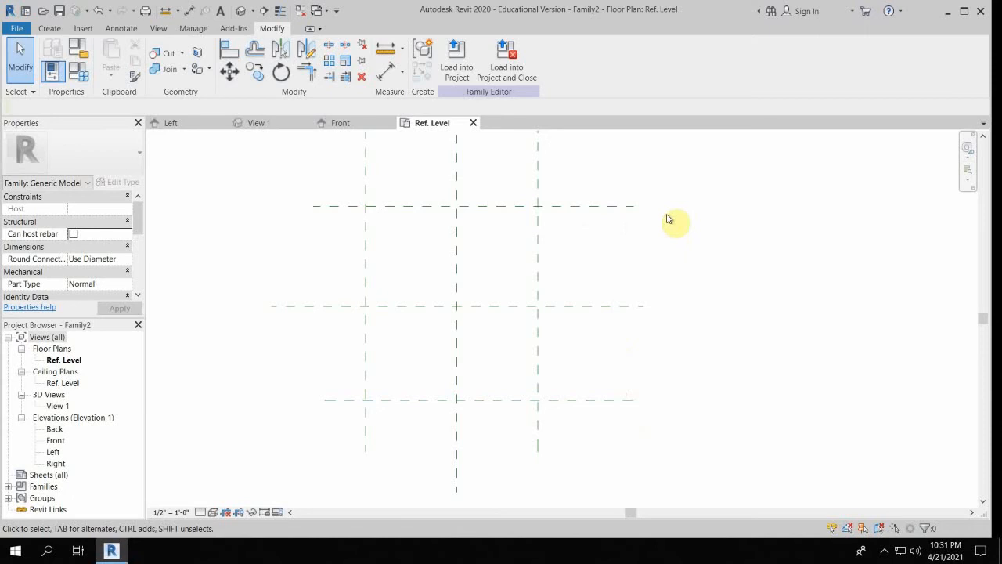
Place a continuous aligned dimension across the three horizontal reference planes and constrain its segments to be equal
{"action": "key", "text": "d"}
{"action": "key", "text": "i"}
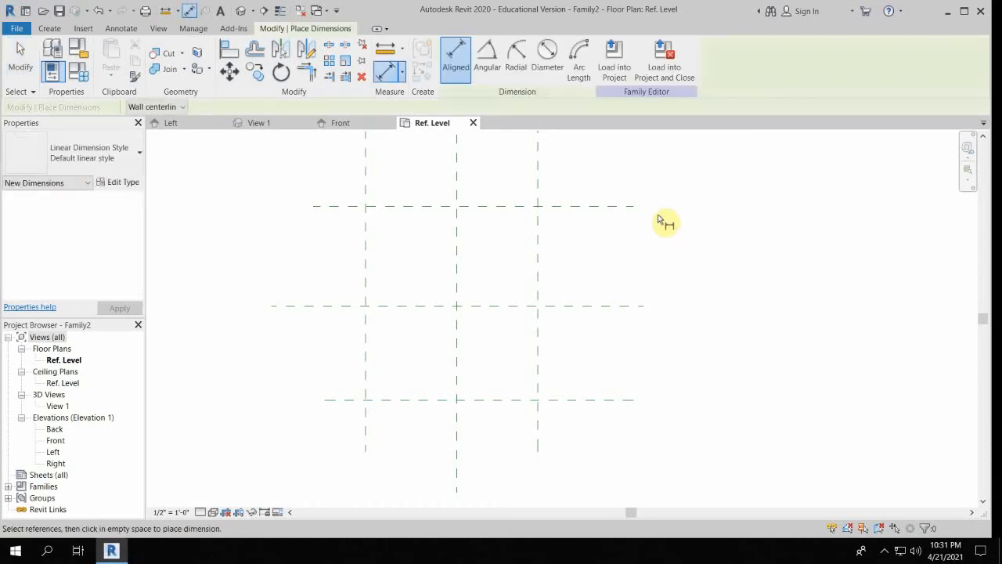
{"action": "left_click", "coordinate": [600, 207]}
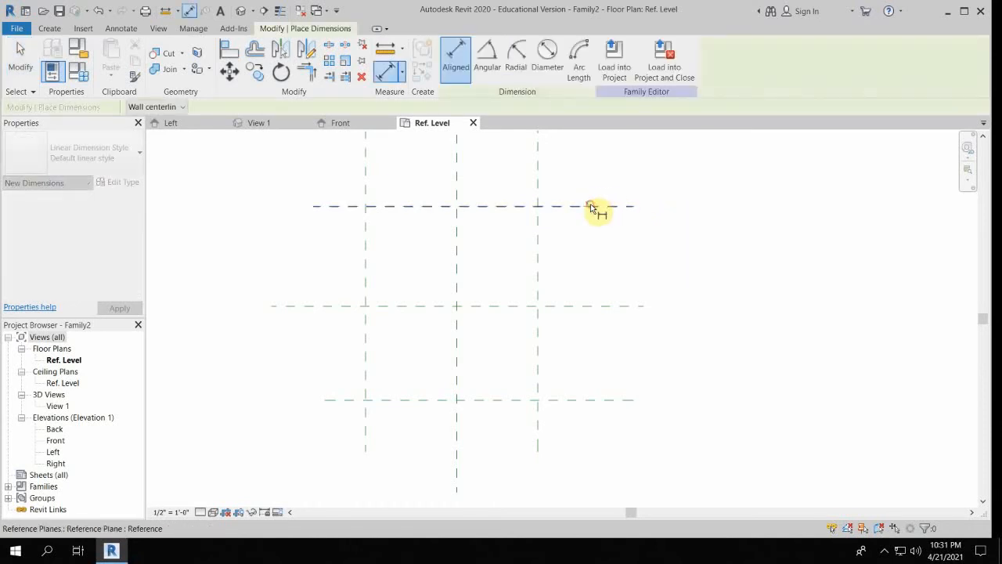
{"action": "left_click", "coordinate": [602, 306]}
{"action": "left_click", "coordinate": [603, 399]}
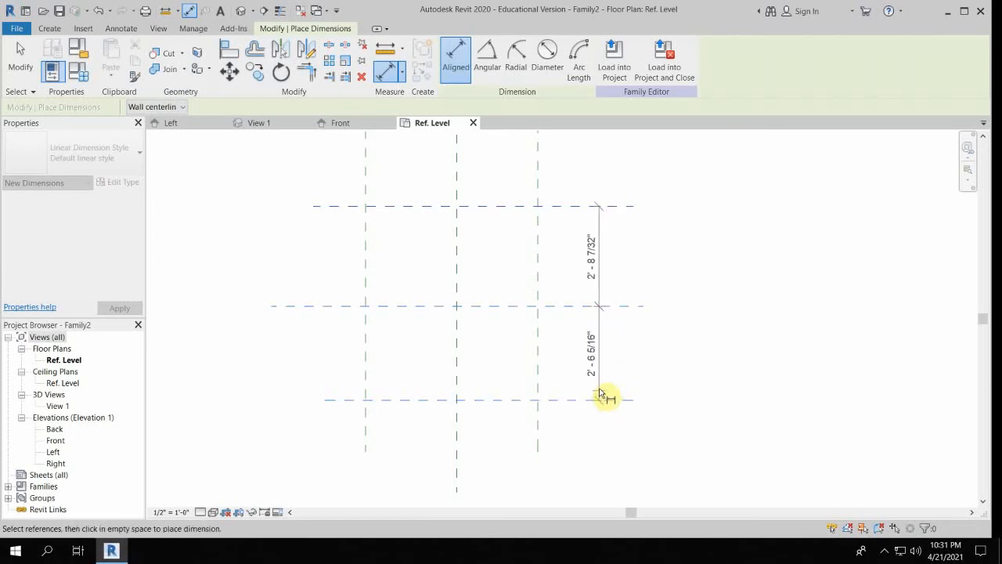
{"action": "left_click", "coordinate": [615, 460]}
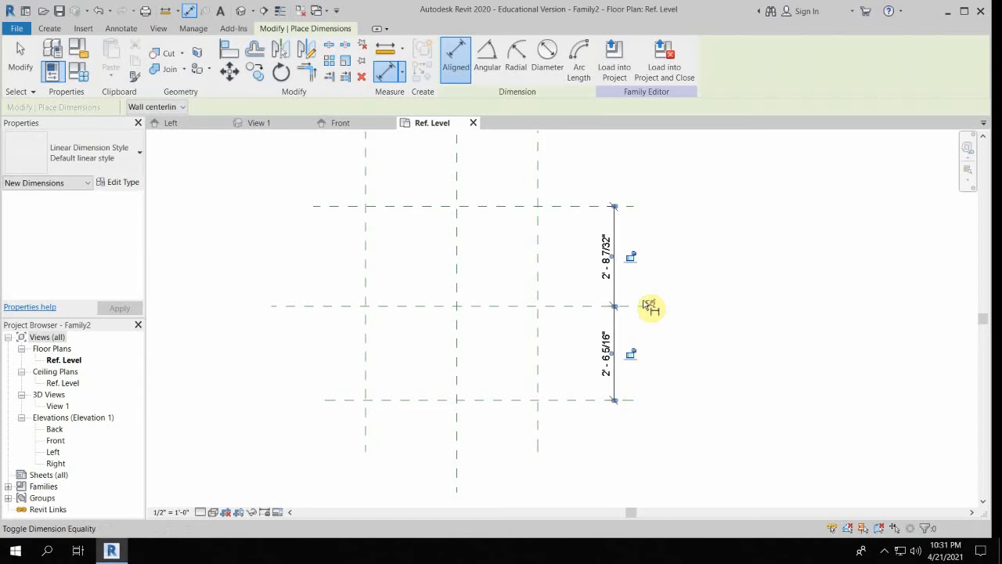
{"action": "left_click", "coordinate": [652, 307]}
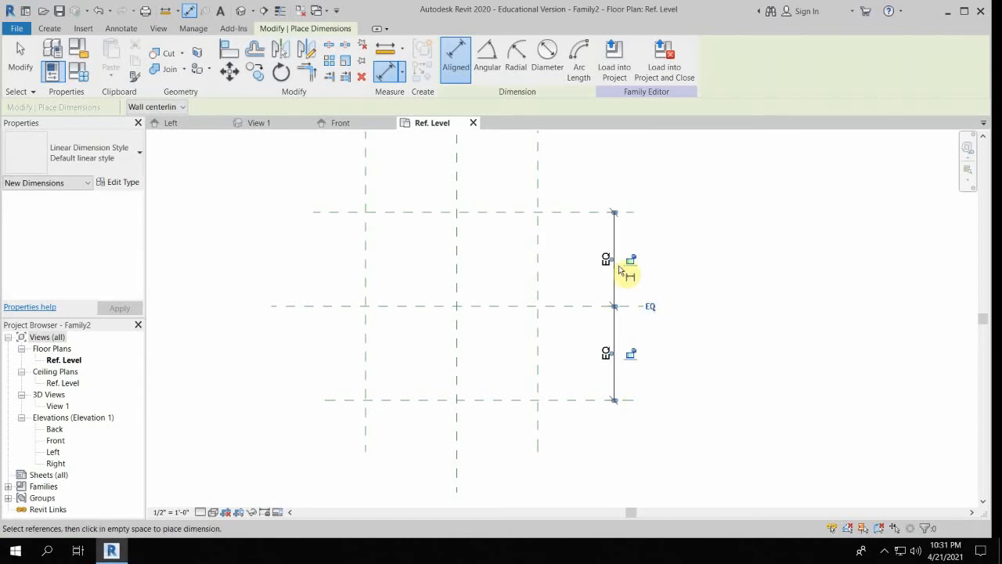
{"action": "left_click", "coordinate": [572, 213]}
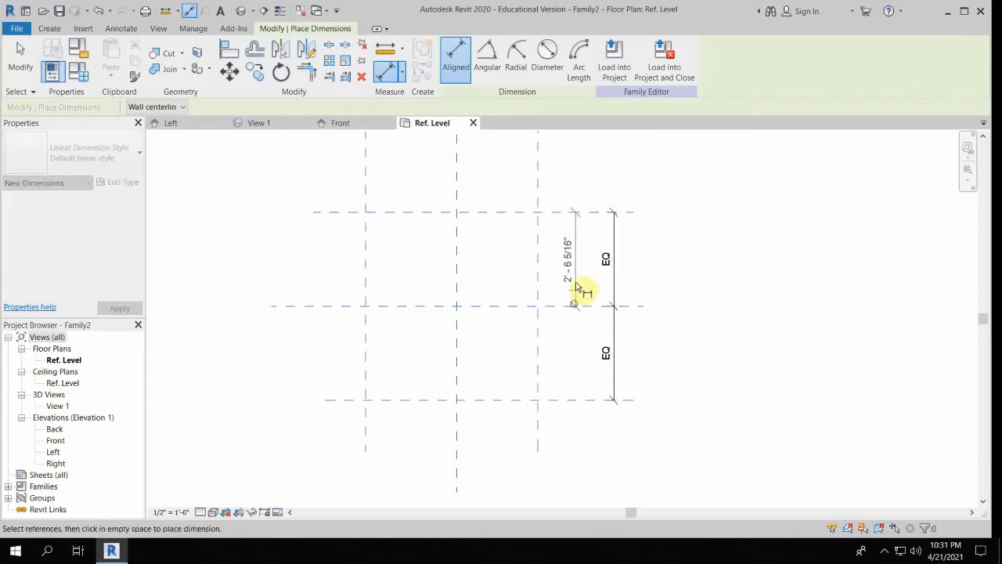
{"action": "key", "text": "Escape"}
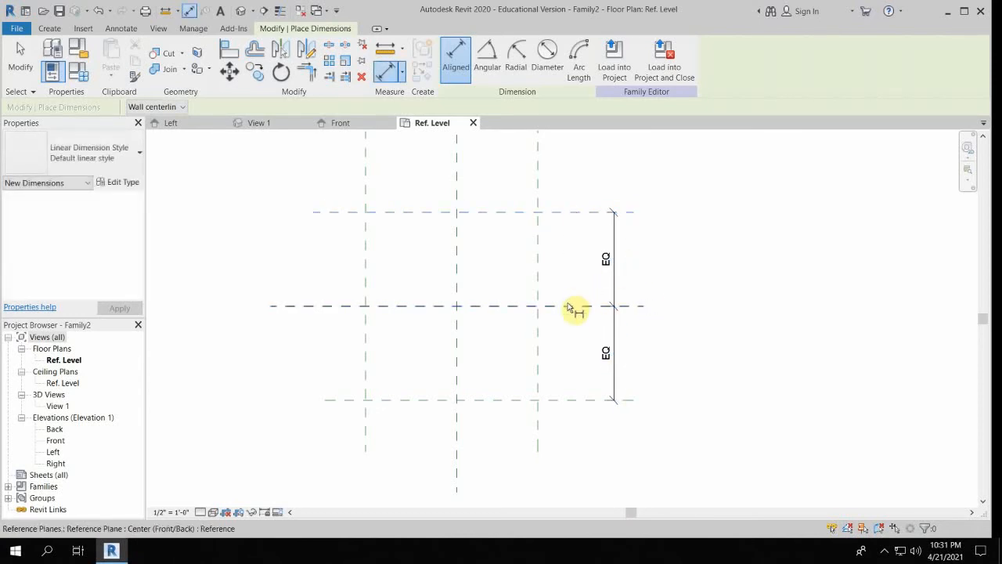
{"action": "left_click", "coordinate": [572, 306]}
{"action": "key", "text": "Escape"}
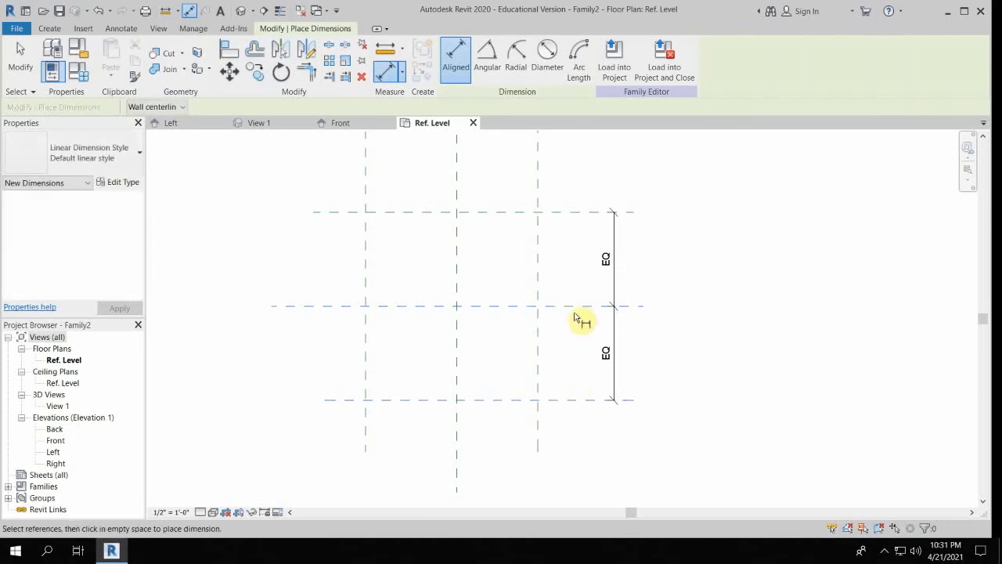
{"action": "left_click", "coordinate": [564, 213]}
{"action": "left_click", "coordinate": [567, 306]}
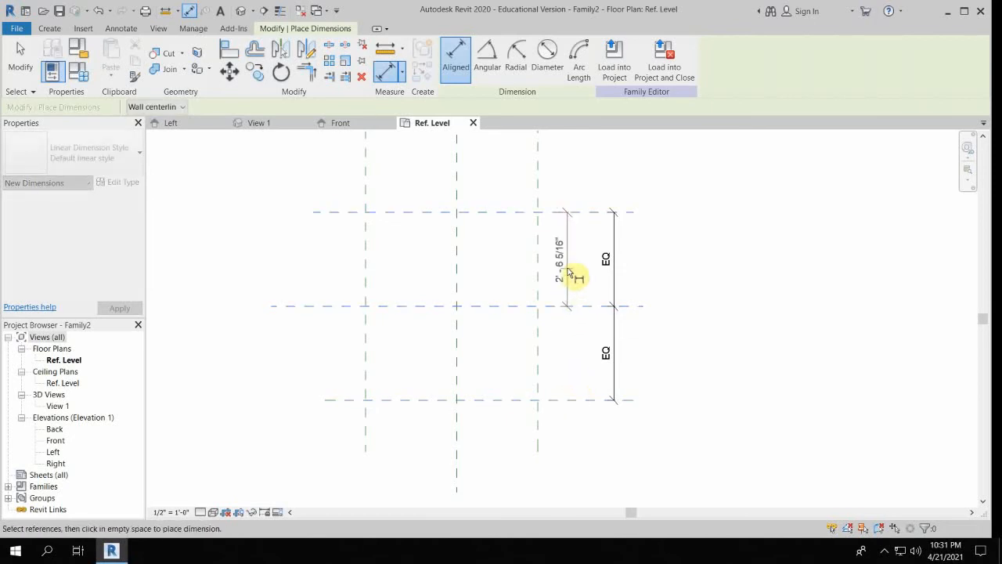
{"action": "key", "text": "Escape"}
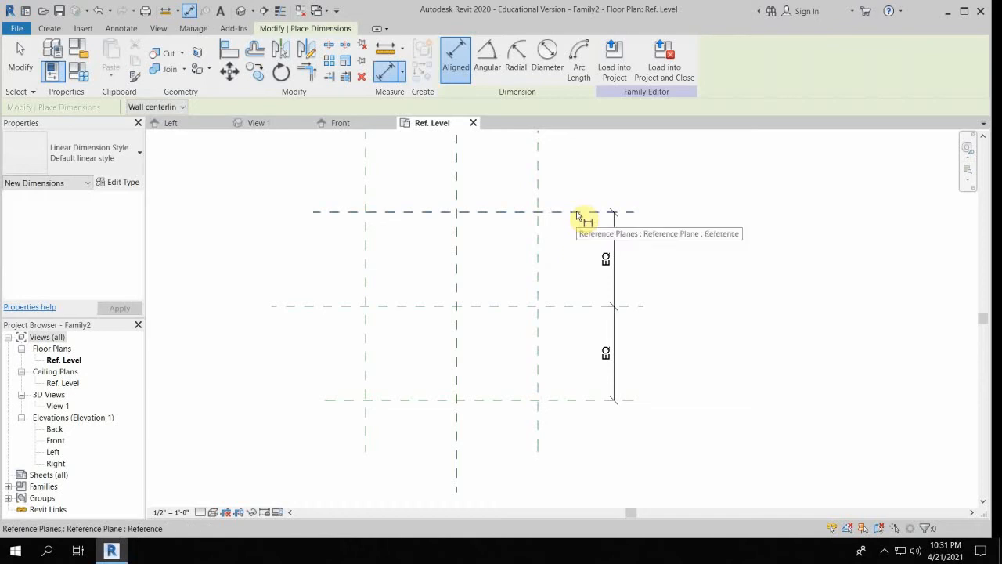
Add an overall aligned dimension between the upper and lower horizontal reference planes, outside the equality dimension
{"action": "left_click", "coordinate": [577, 213]}
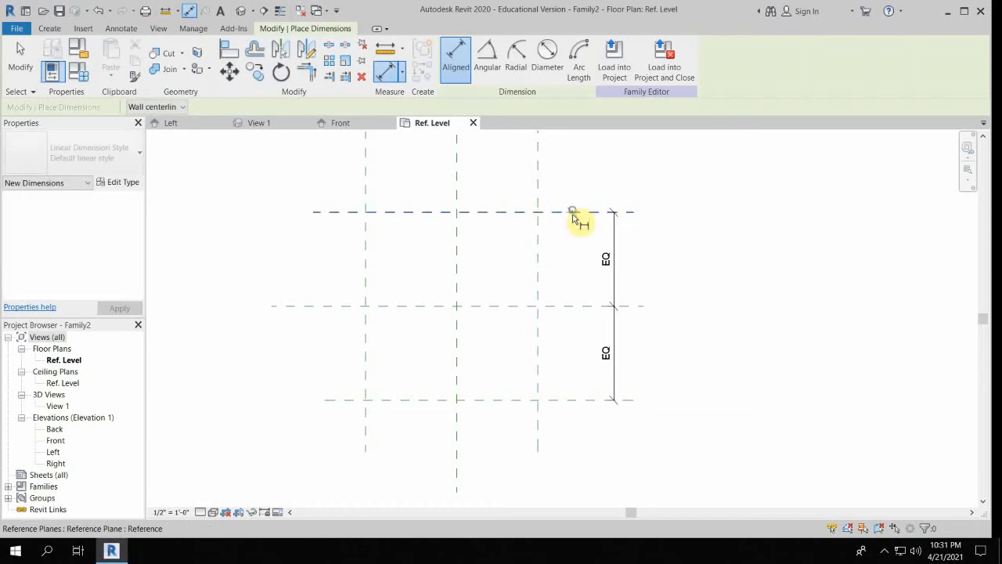
{"action": "left_click", "coordinate": [577, 401]}
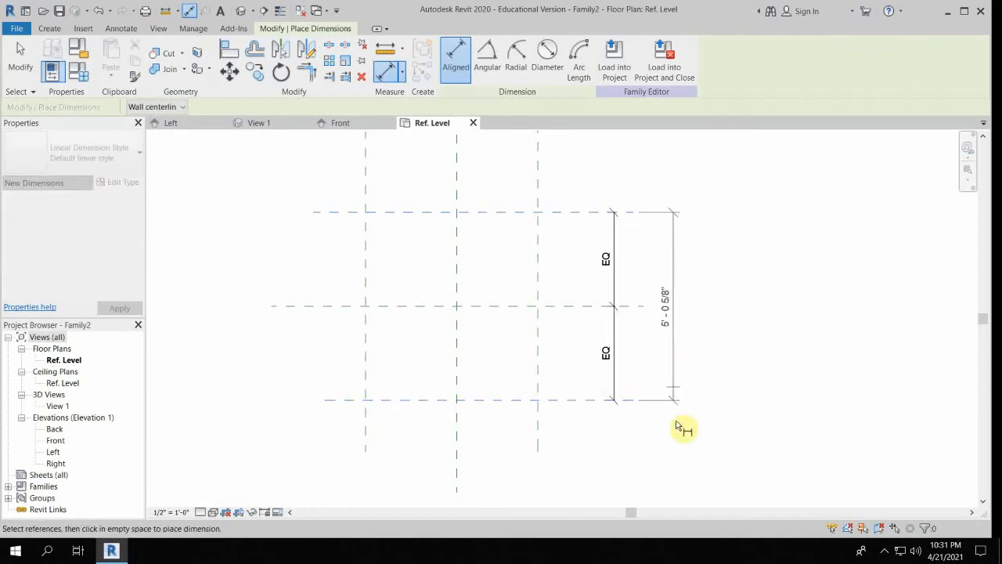
{"action": "left_click", "coordinate": [660, 471]}
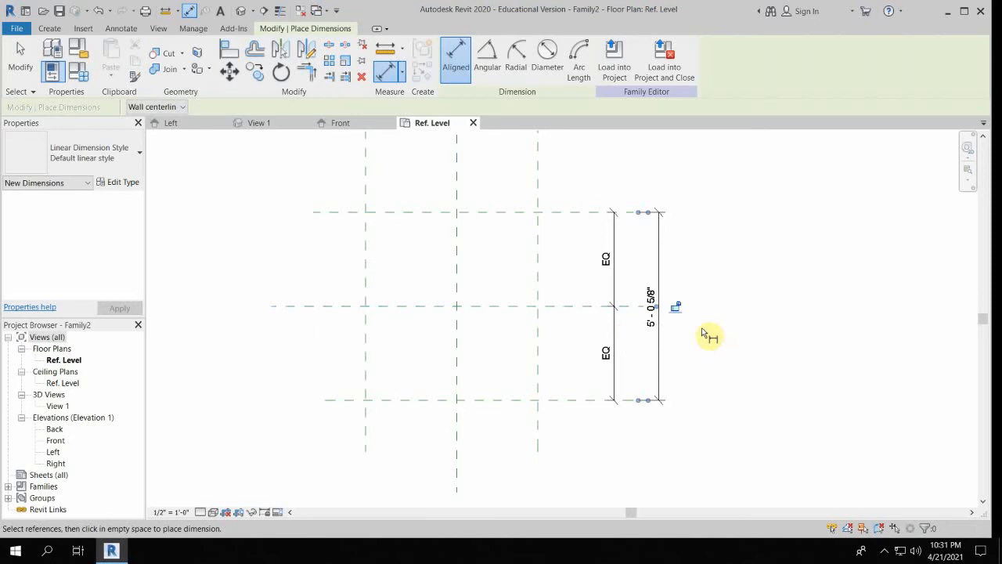
Open the Family Types settings for the family
{"action": "left_click", "coordinate": [79, 73]}
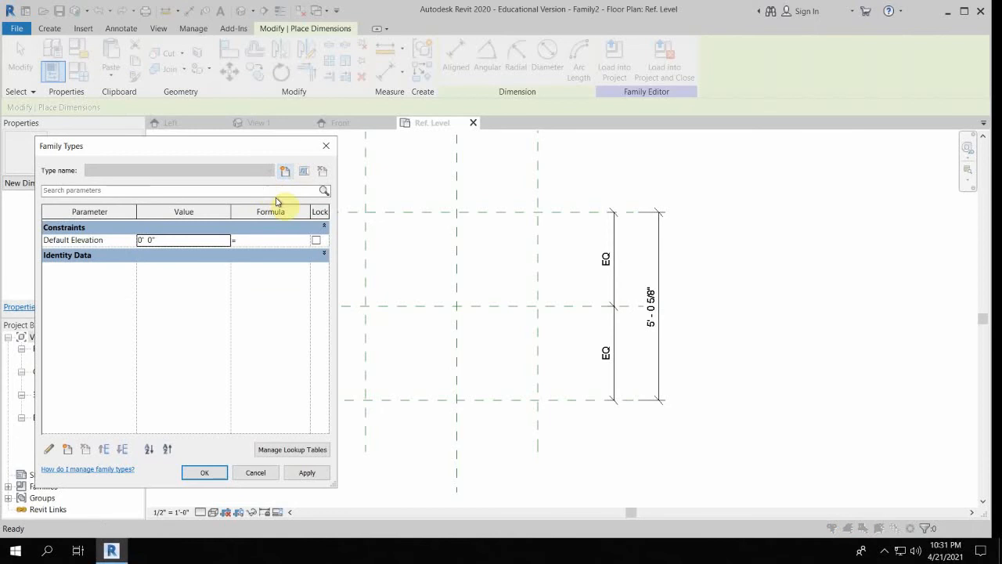
{"action": "left_click", "coordinate": [285, 171]}
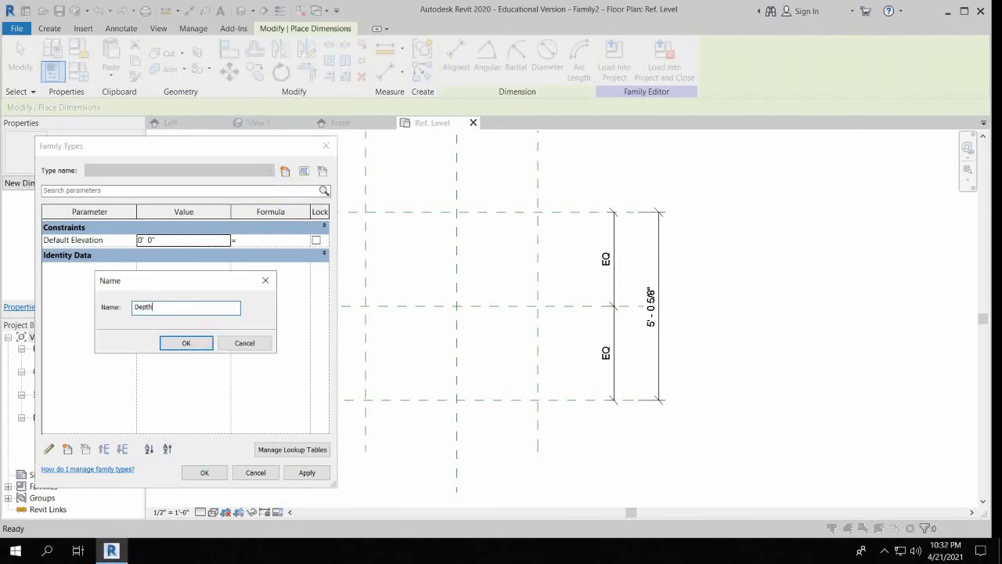
{"action": "left_click", "coordinate": [176, 342]}
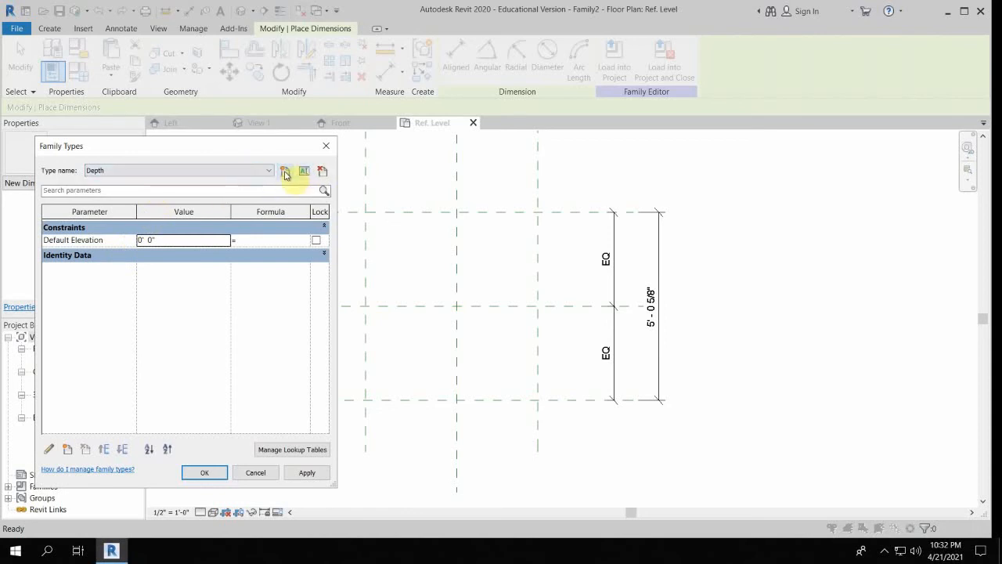
{"action": "left_click", "coordinate": [321, 171]}
Create the family type Type 1 and add a Length type parameter named Depth, grouped under Dimensions
{"action": "left_click", "coordinate": [285, 171]}
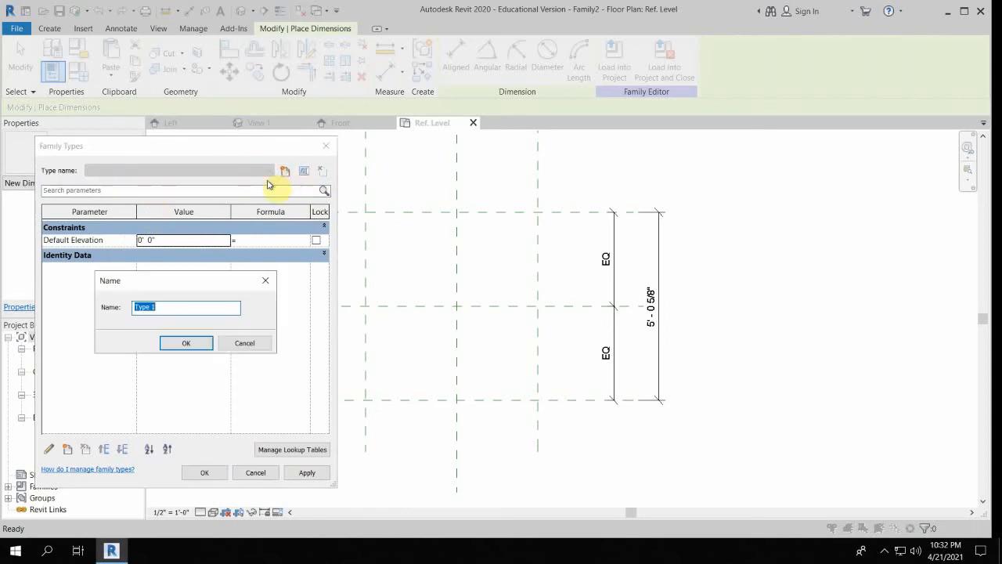
{"action": "left_click", "coordinate": [187, 344]}
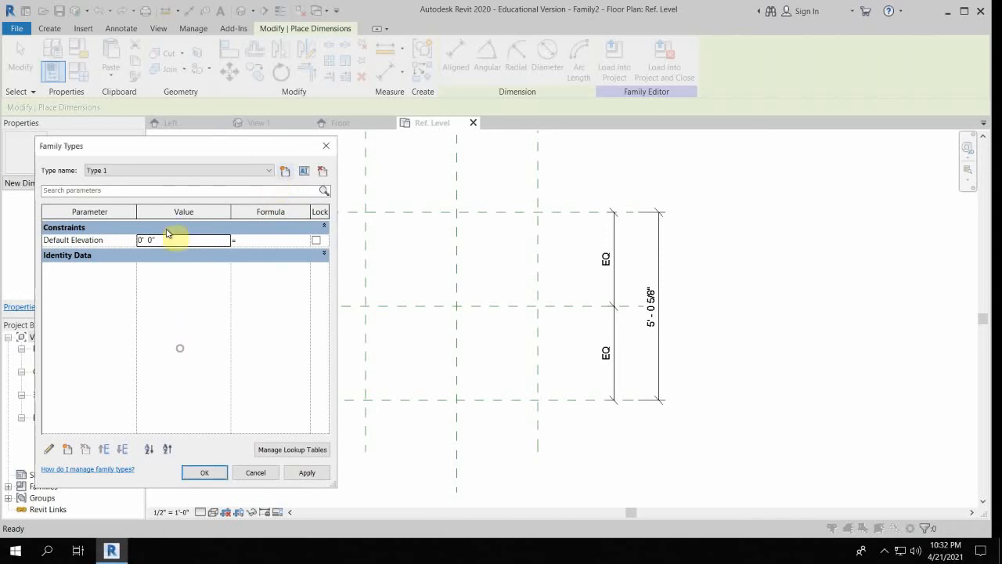
{"action": "left_click", "coordinate": [68, 449]}
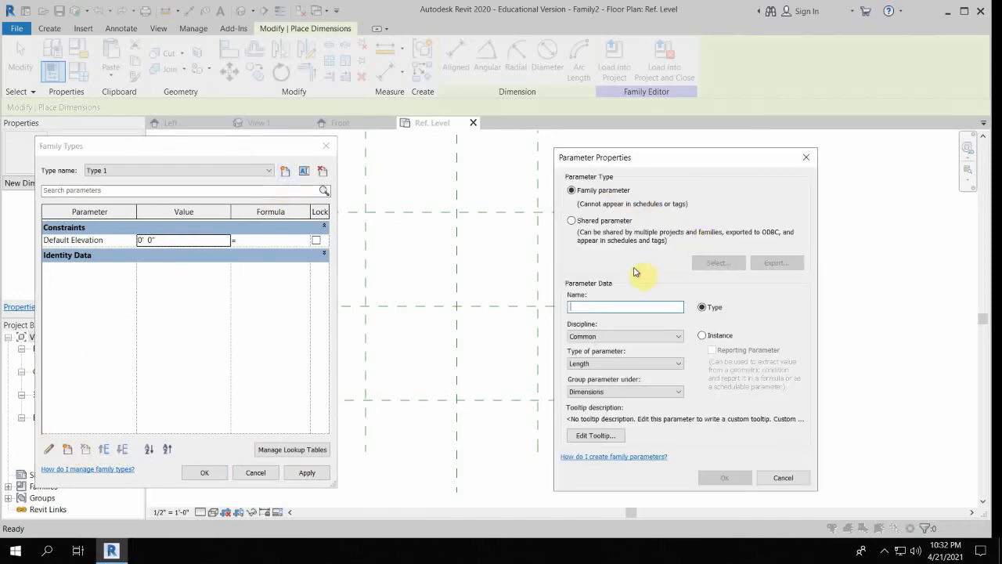
{"action": "type", "text": "Depth"}
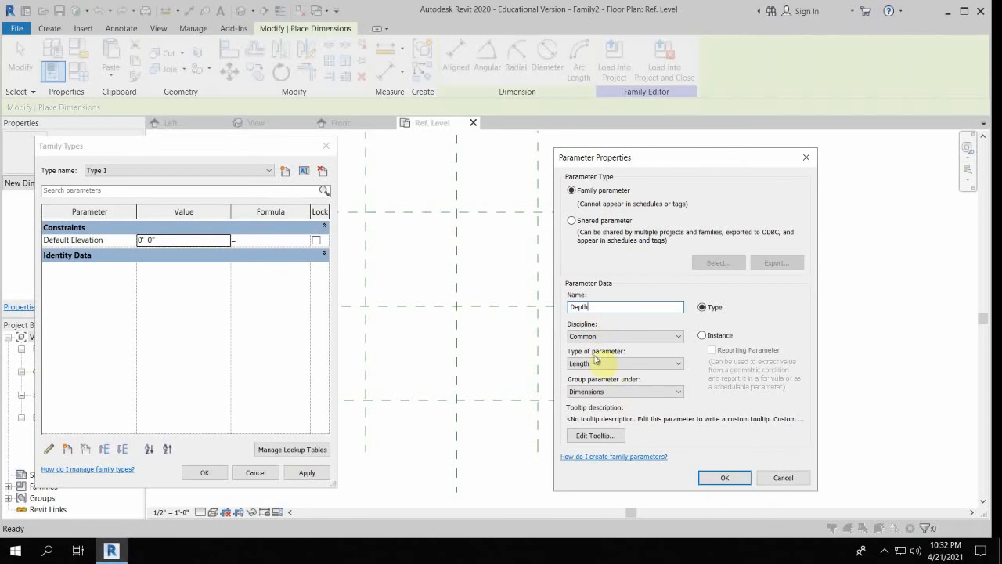
{"action": "left_click", "coordinate": [725, 478]}
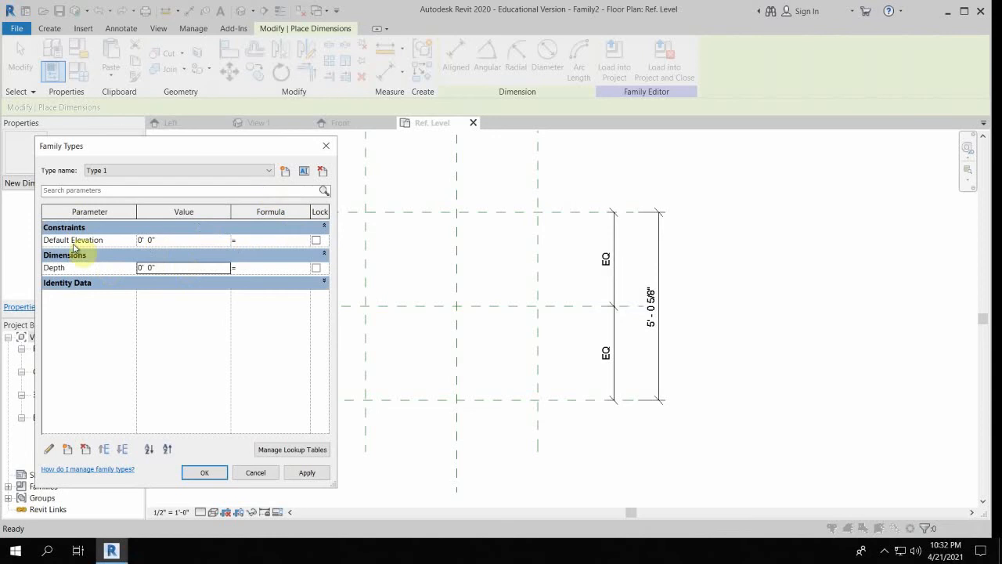
Add two more Length type parameters named Width and Height, grouped under Dimensions
{"action": "left_click", "coordinate": [285, 171]}
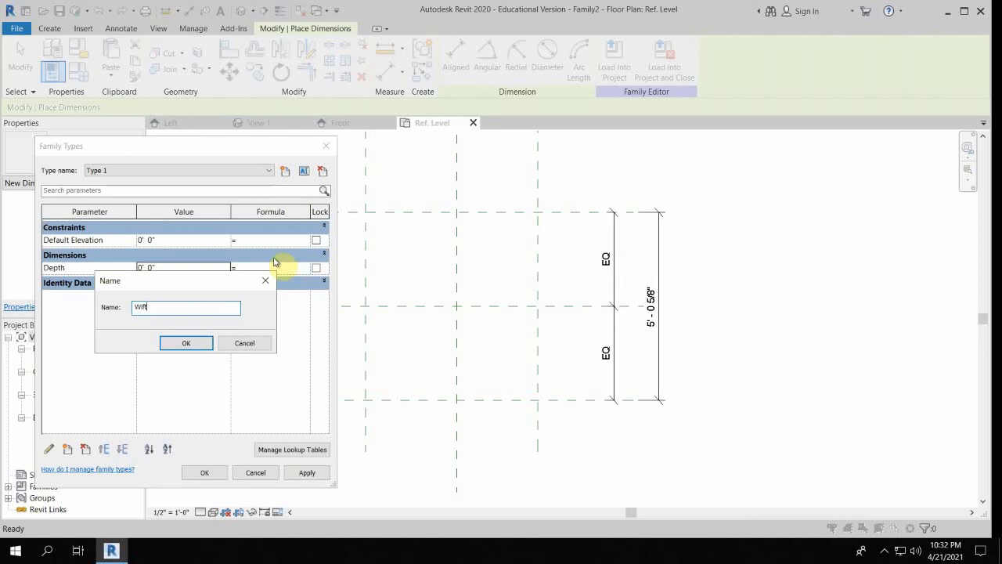
{"action": "left_click", "coordinate": [244, 342]}
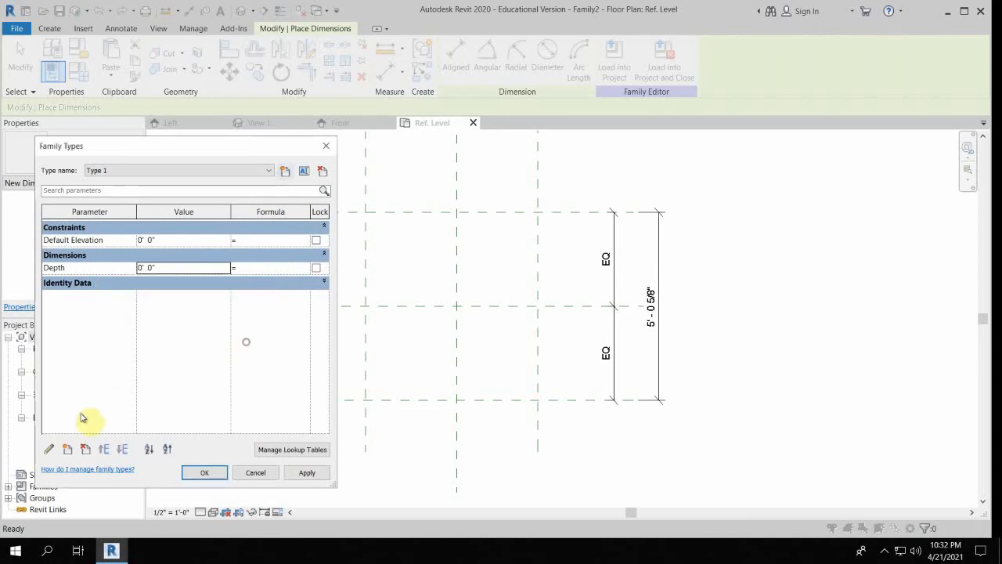
{"action": "left_click", "coordinate": [66, 449]}
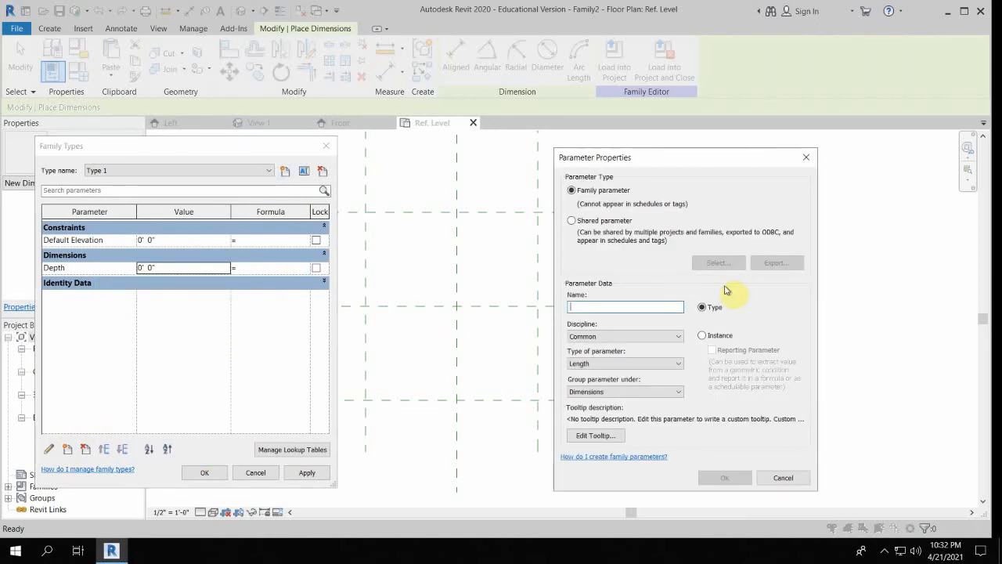
{"action": "type", "text": "Width"}
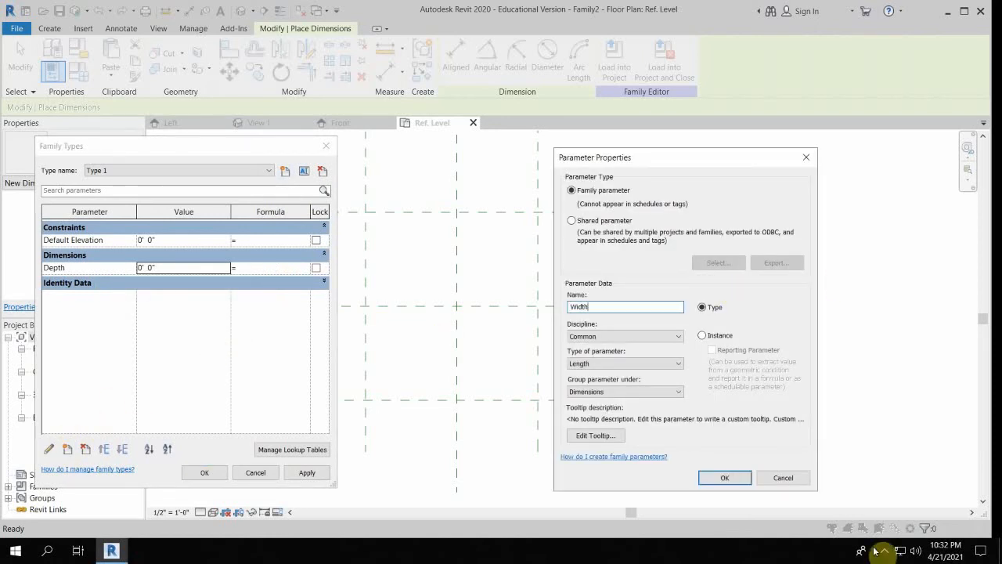
{"action": "left_click", "coordinate": [708, 478]}
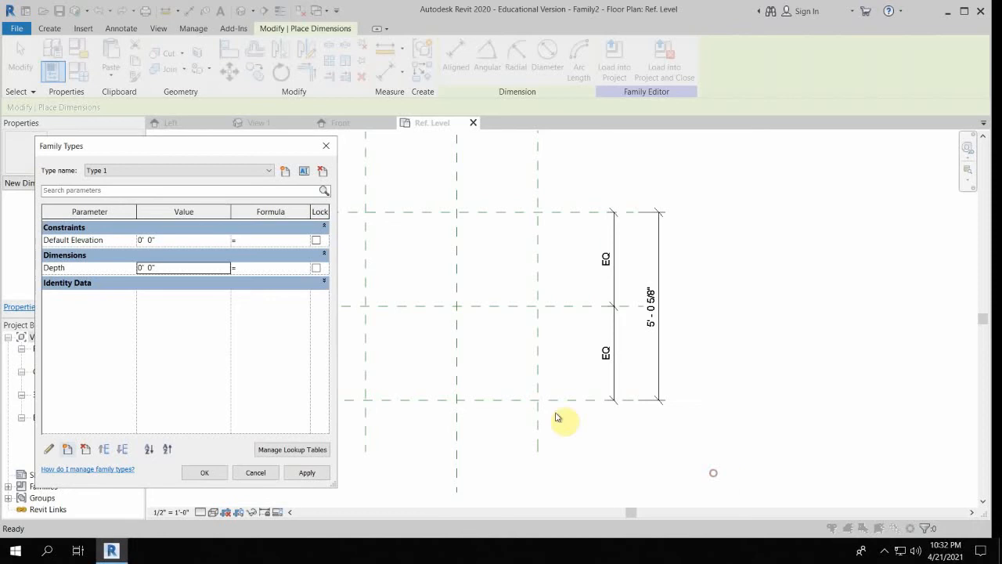
{"action": "left_click", "coordinate": [66, 449]}
{"action": "type", "text": "Height"}
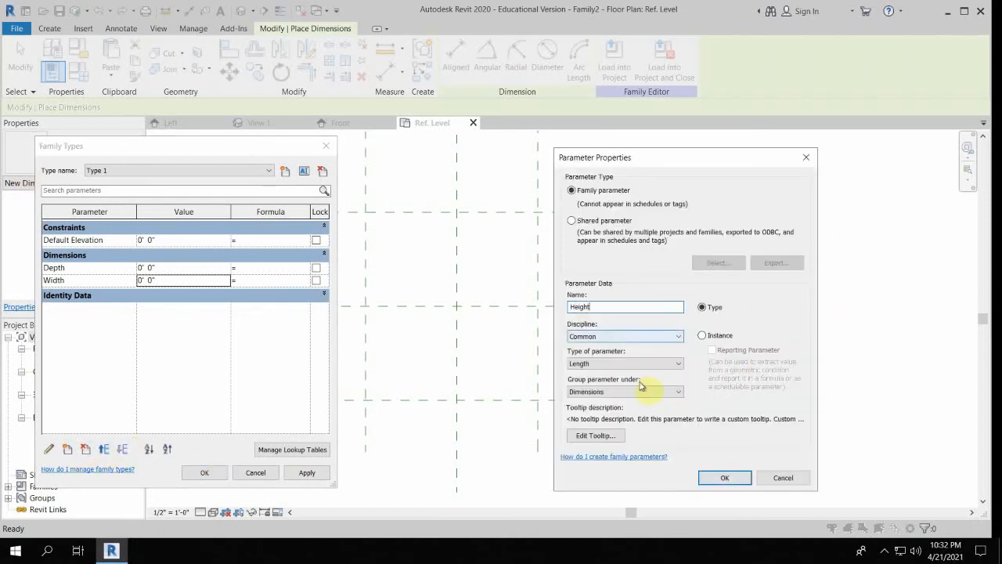
{"action": "left_click", "coordinate": [721, 477]}
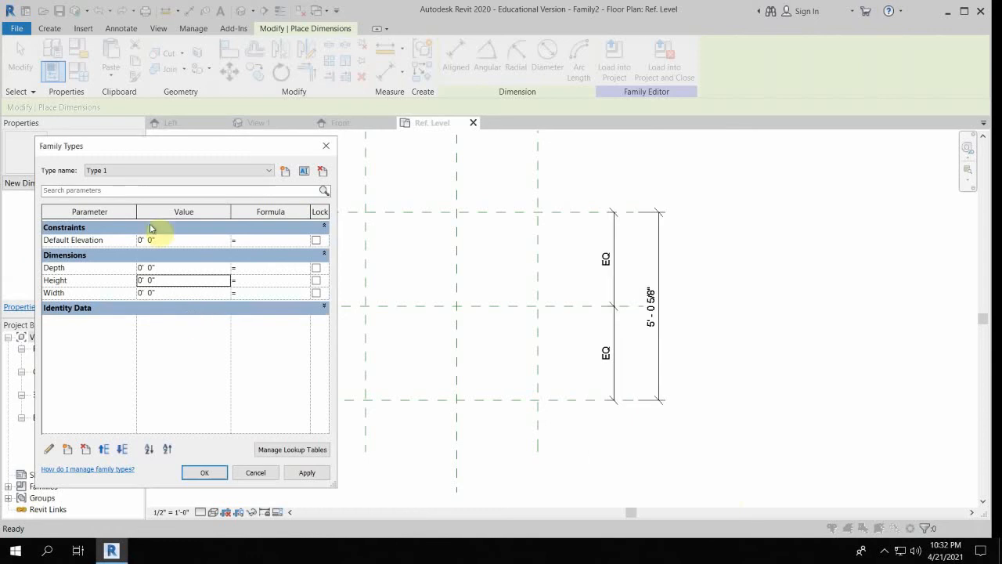
Set Depth to 3' 0", Height to 4' 0" and Width to 2' 6" for Type 1, and accept the family types
{"action": "left_click", "coordinate": [178, 267]}
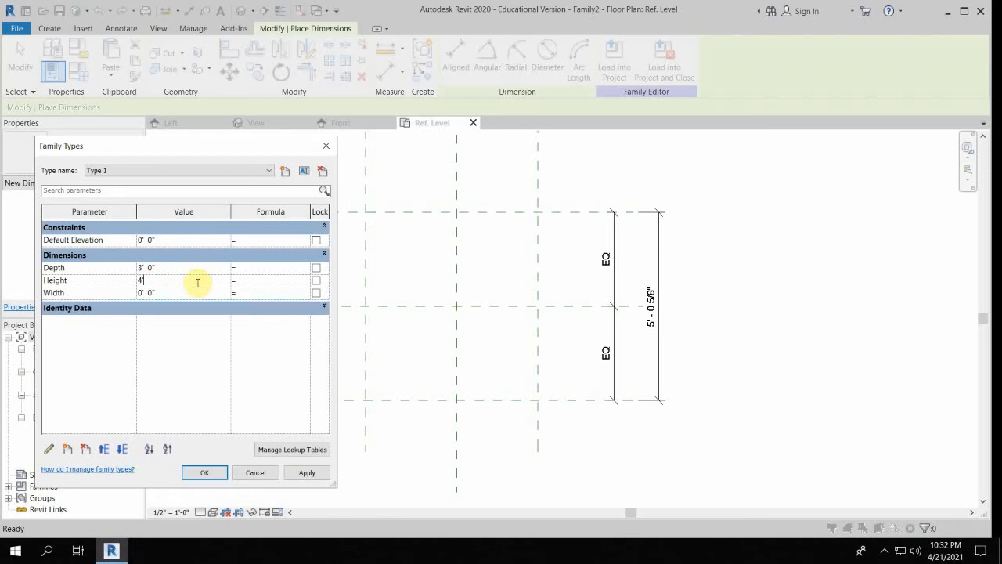
{"action": "left_click", "coordinate": [166, 293]}
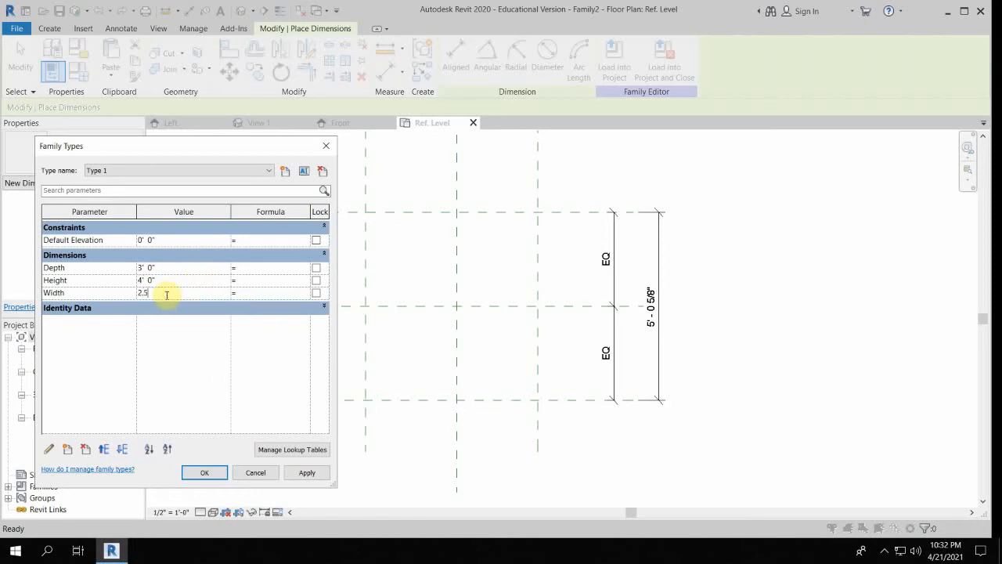
{"action": "left_click", "coordinate": [185, 343]}
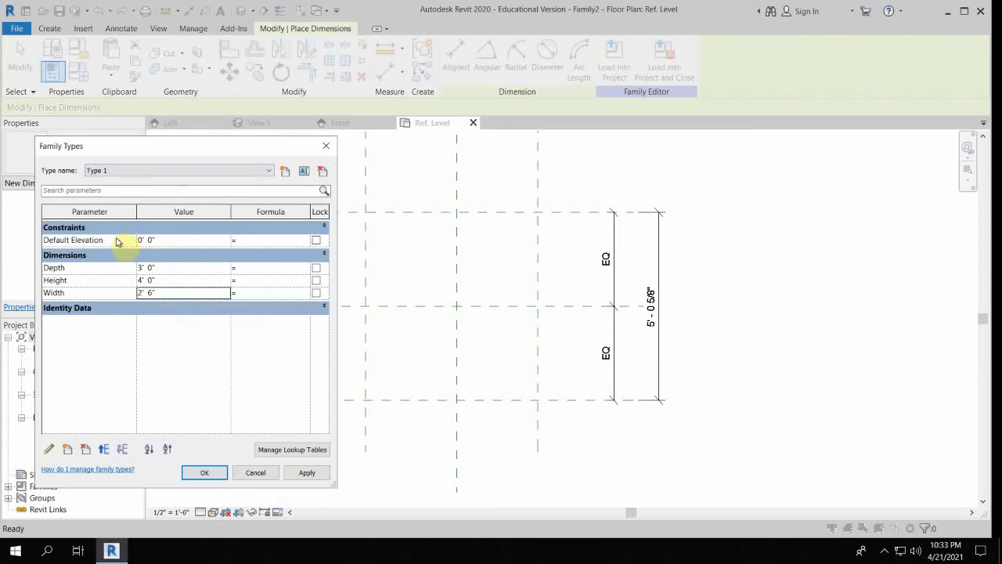
{"action": "left_click", "coordinate": [202, 475]}
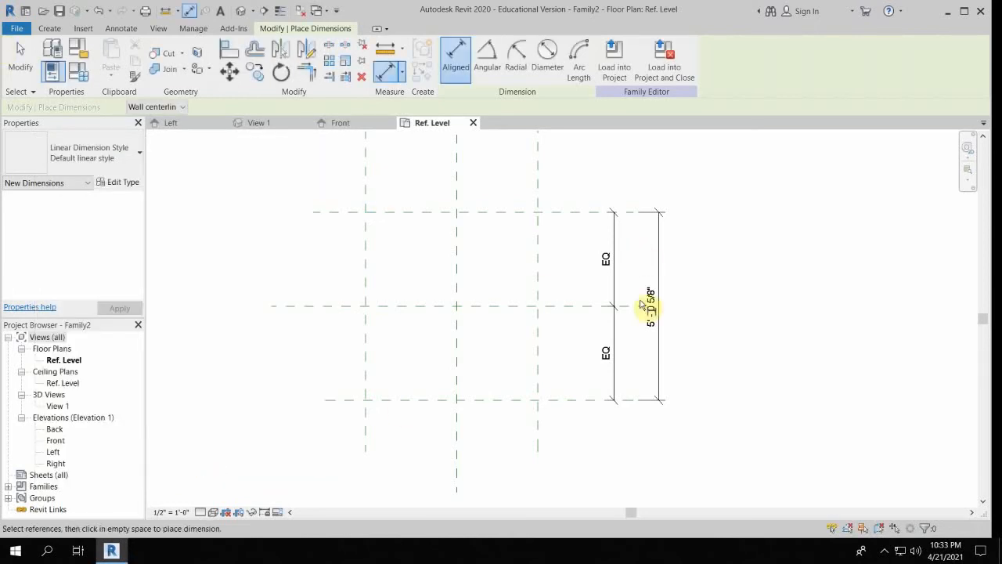
Label the overall dimension between the upper and lower horizontal reference planes with the Depth parameter
{"action": "key", "text": "Escape"}
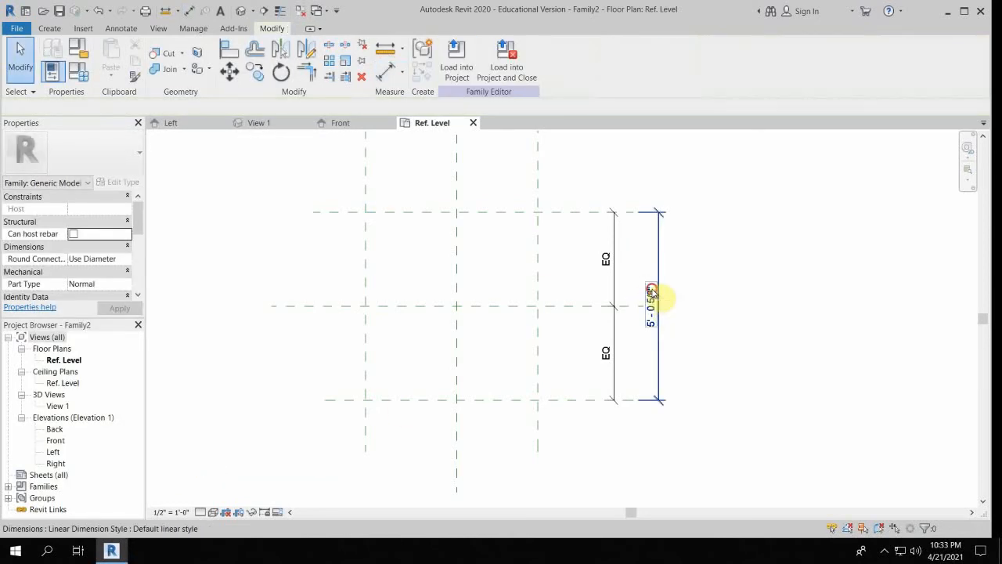
{"action": "left_click", "coordinate": [653, 294]}
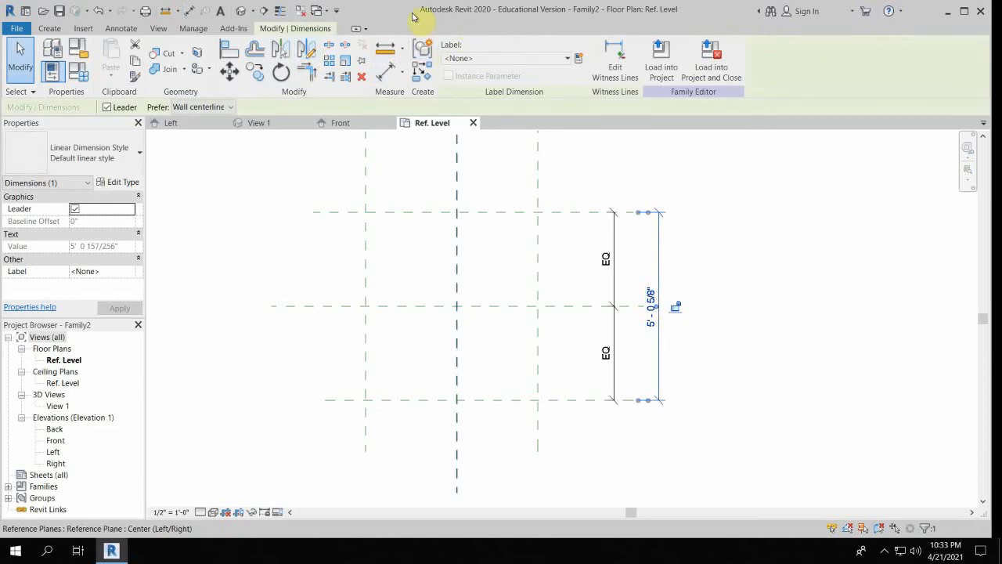
{"action": "left_click", "coordinate": [564, 59]}
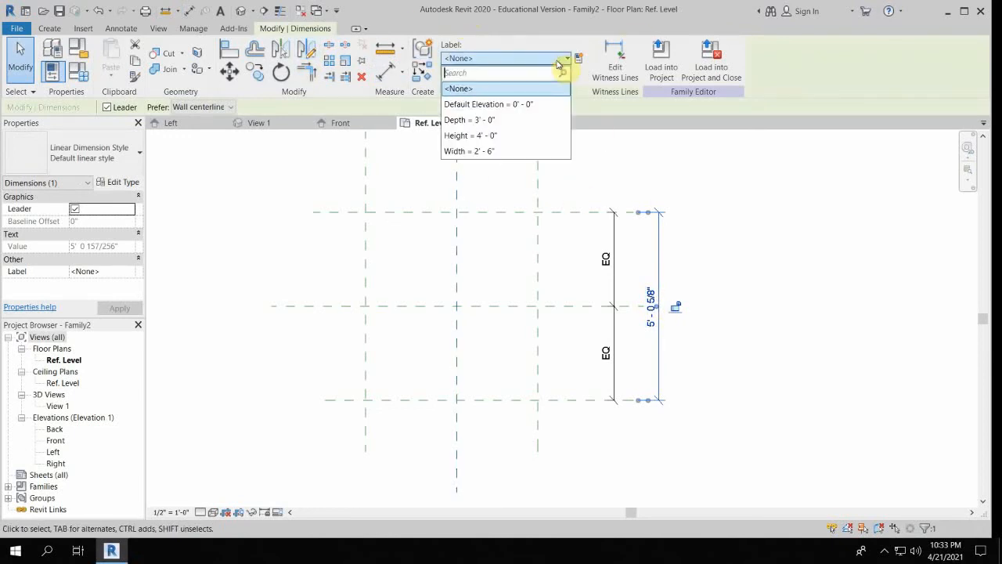
{"action": "left_click", "coordinate": [479, 120]}
{"action": "left_click", "coordinate": [767, 219]}
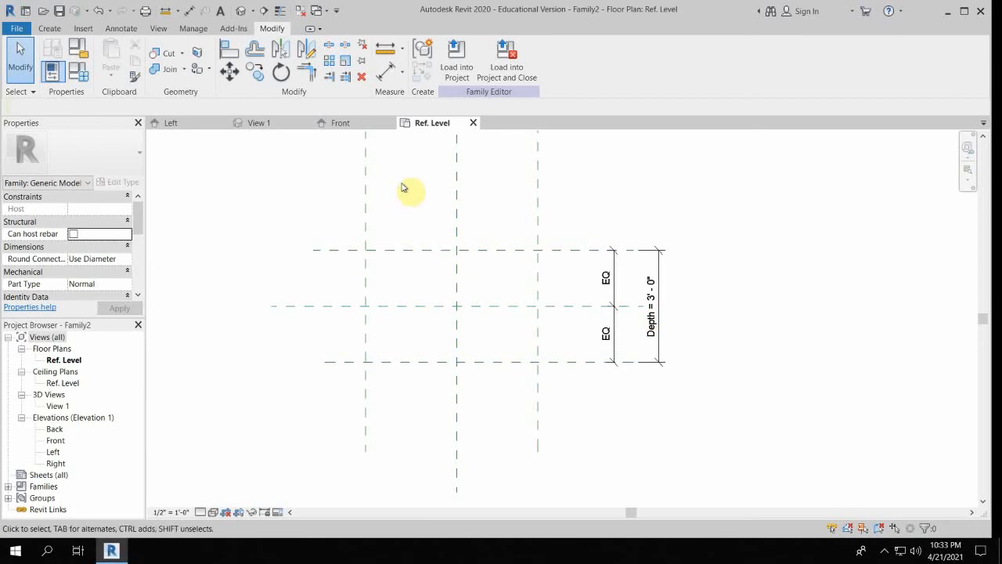
Place a continuous aligned dimension across the three vertical reference planes and constrain its segments to be equal
{"action": "key", "text": "d"}
{"action": "key", "text": "i"}
{"action": "left_click", "coordinate": [364, 212]}
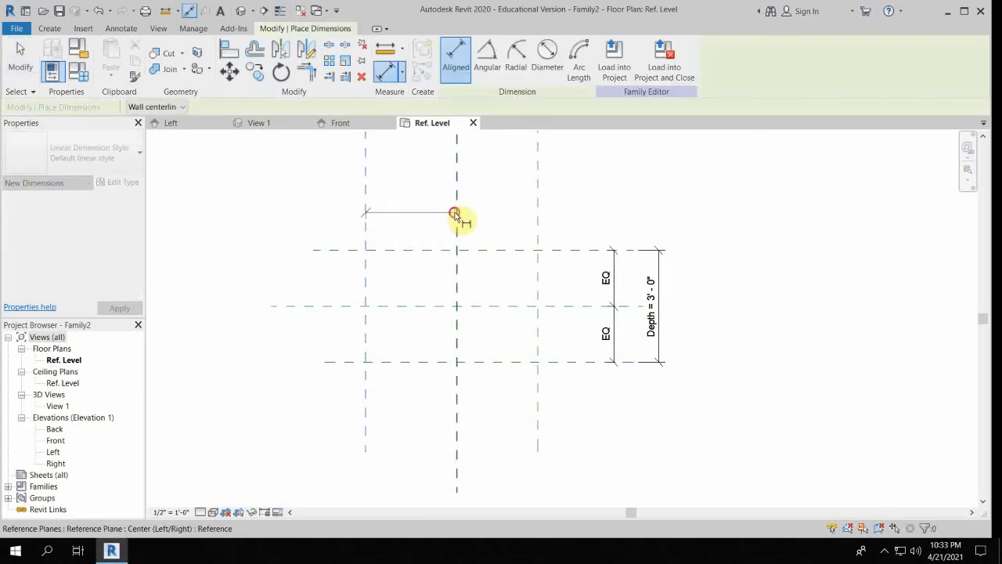
{"action": "left_click", "coordinate": [455, 215]}
{"action": "left_click", "coordinate": [537, 218]}
{"action": "left_click", "coordinate": [663, 199]}
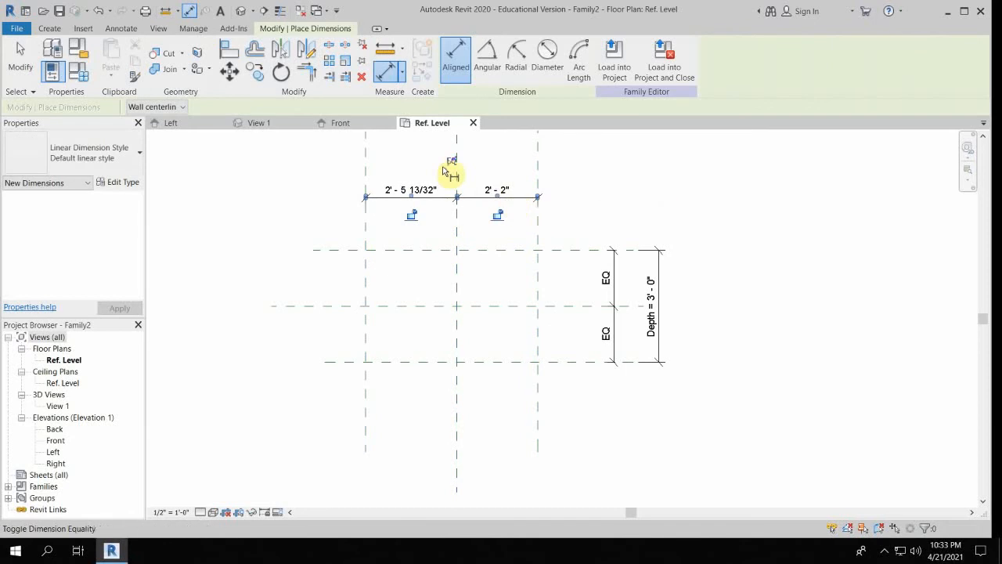
{"action": "left_click", "coordinate": [443, 166]}
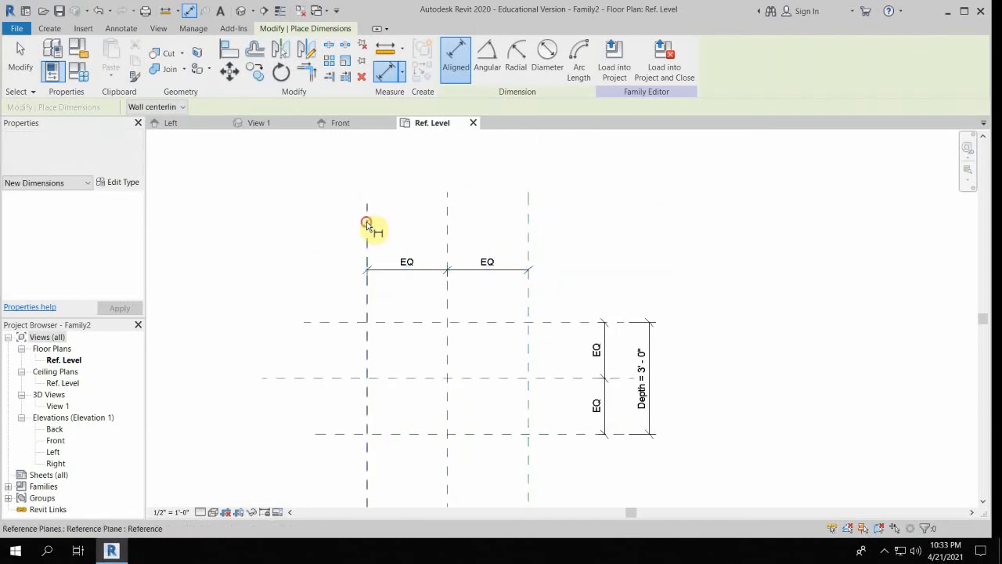
Add an overall aligned dimension between the outer vertical reference planes, above the equality dimension
{"action": "left_click", "coordinate": [366, 225]}
{"action": "left_click", "coordinate": [530, 227]}
{"action": "left_click", "coordinate": [675, 240]}
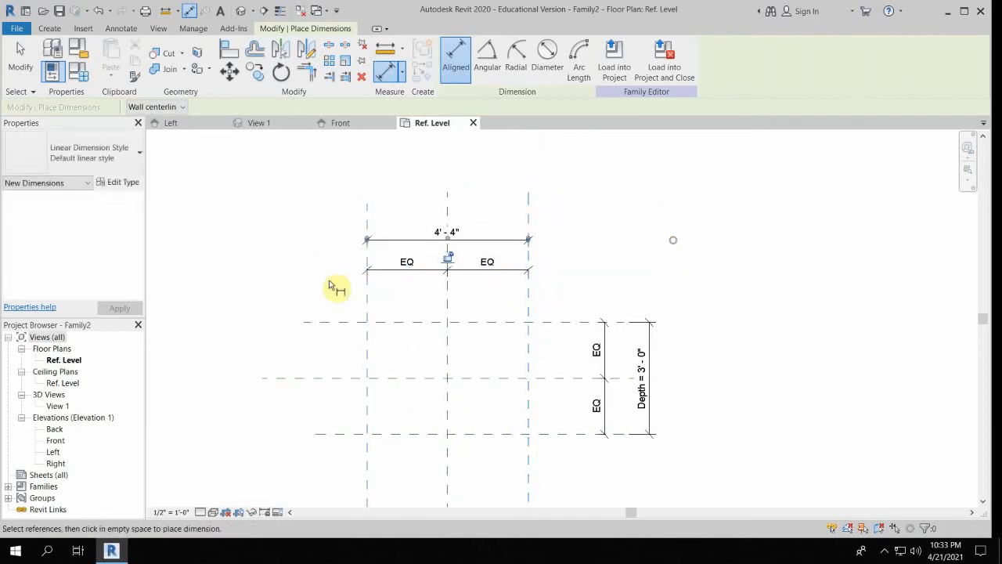
{"action": "key", "text": "Escape"}
{"action": "key", "text": "Escape"}
Label the overall dimension between the outer vertical reference planes with the Width parameter
{"action": "left_click", "coordinate": [447, 232]}
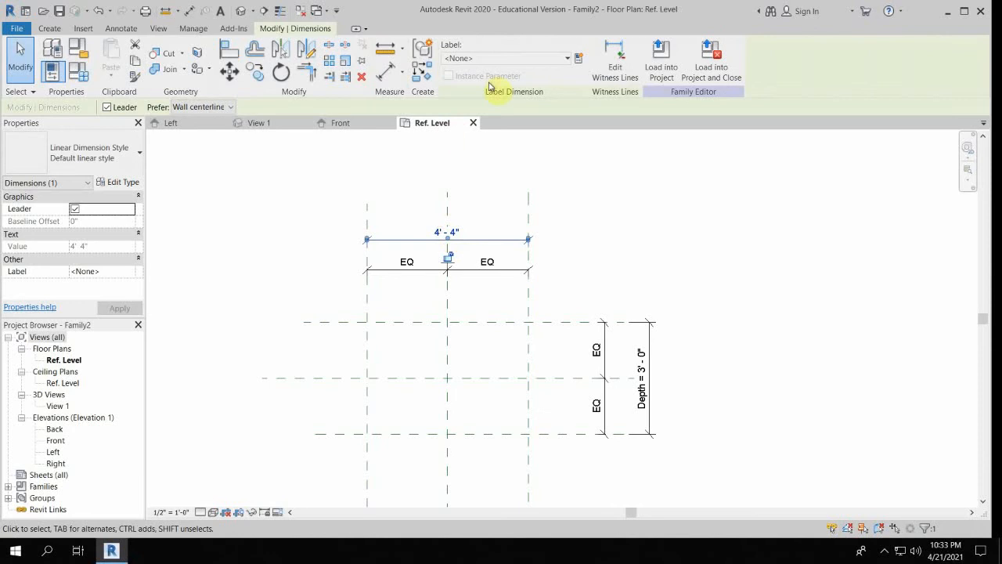
{"action": "left_click", "coordinate": [501, 59]}
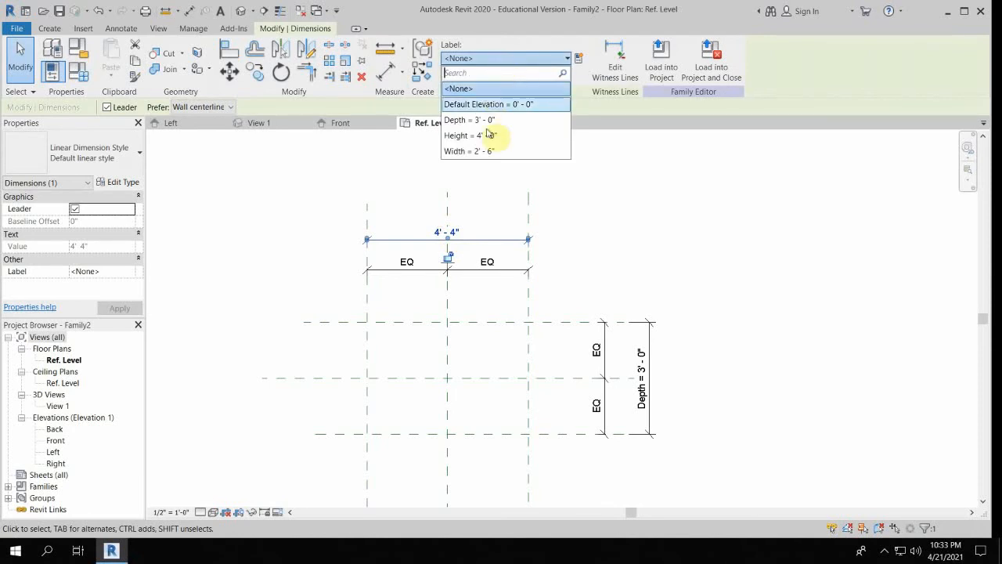
{"action": "left_click", "coordinate": [472, 150]}
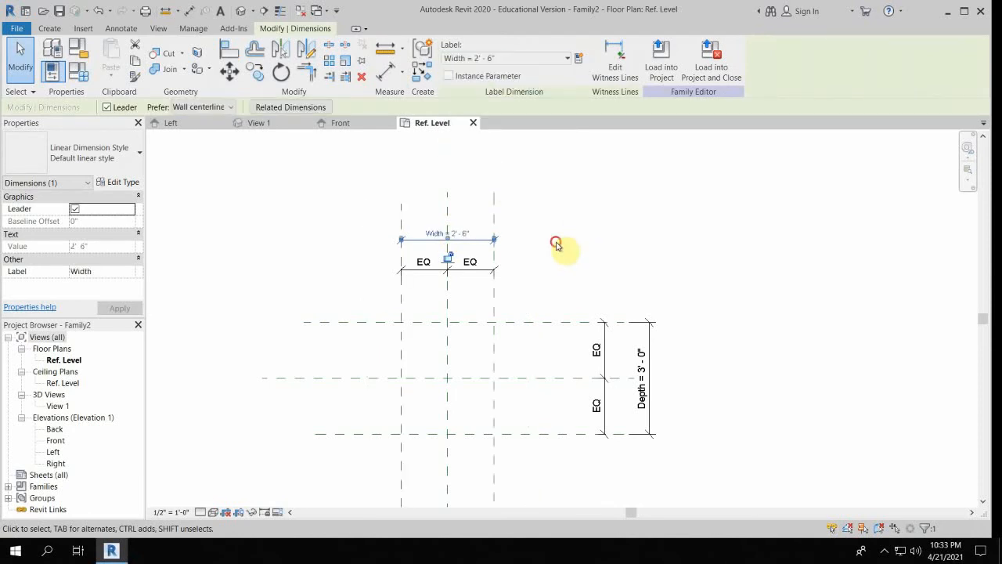
{"action": "left_click", "coordinate": [496, 376]}
Start an extrusion with a rectangular profile spanning the outer reference plane intersections, and lock all four sides to those planes
{"action": "middle_click_drag", "start_coordinate": [496, 375], "coordinate": [447, 284]}
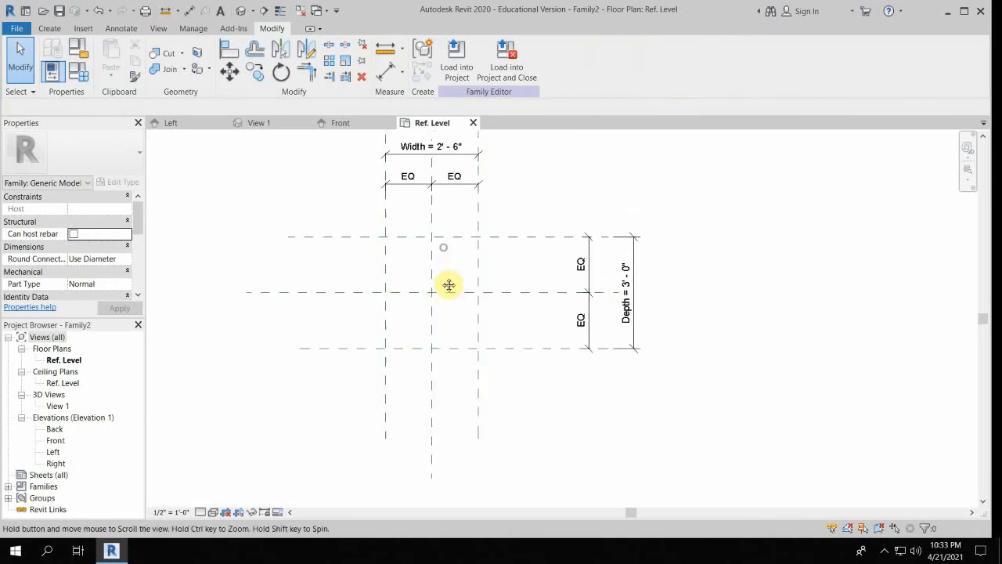
{"action": "scroll", "coordinate": [486, 269], "scroll_direction": "up", "scroll_amount": 1}
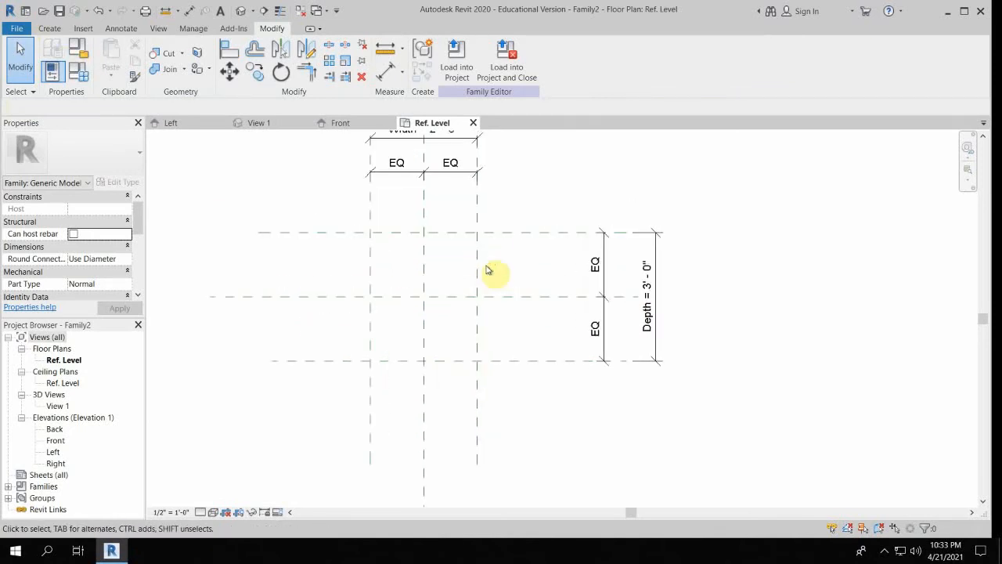
{"action": "left_click", "coordinate": [49, 28]}
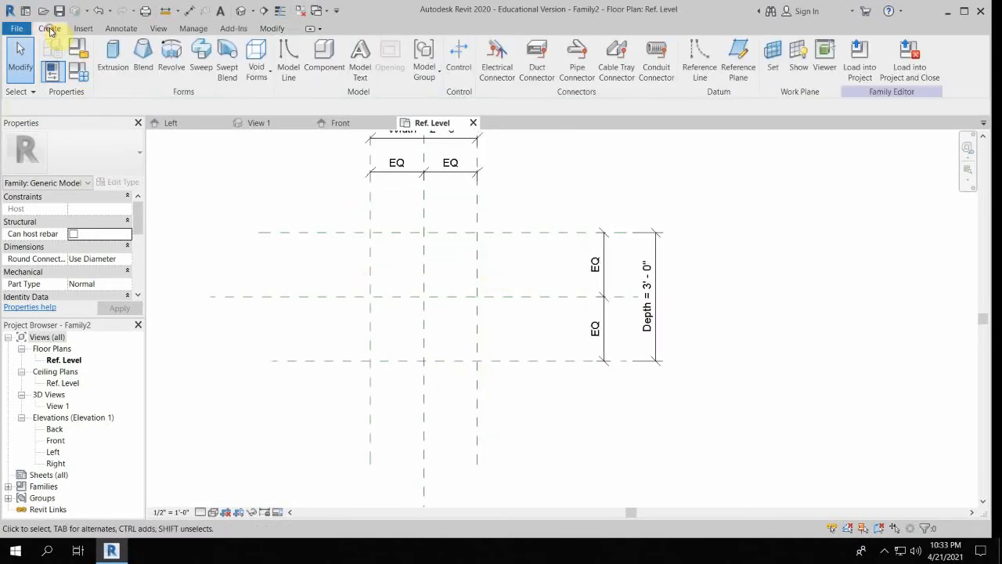
{"action": "left_click", "coordinate": [112, 49]}
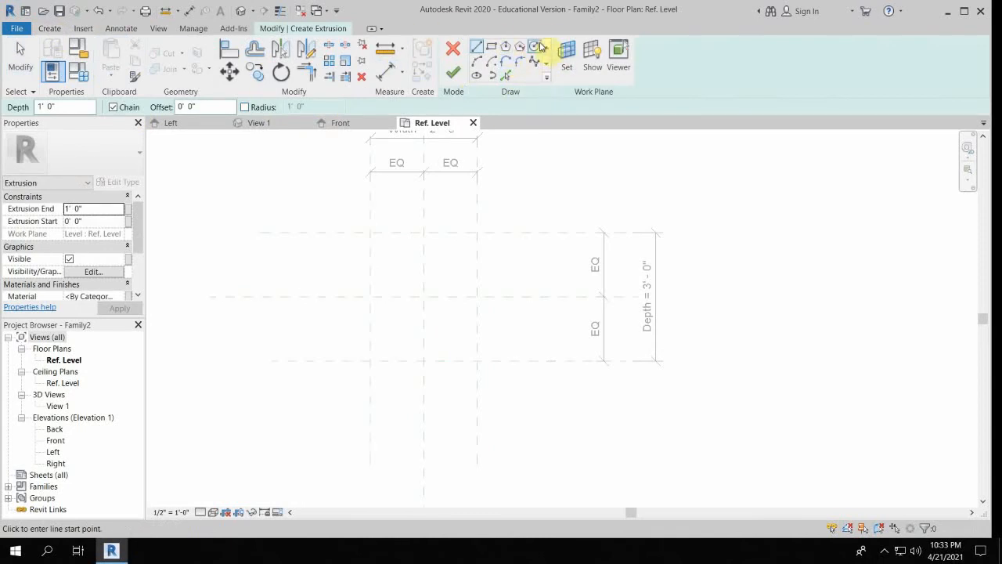
{"action": "left_click", "coordinate": [491, 47]}
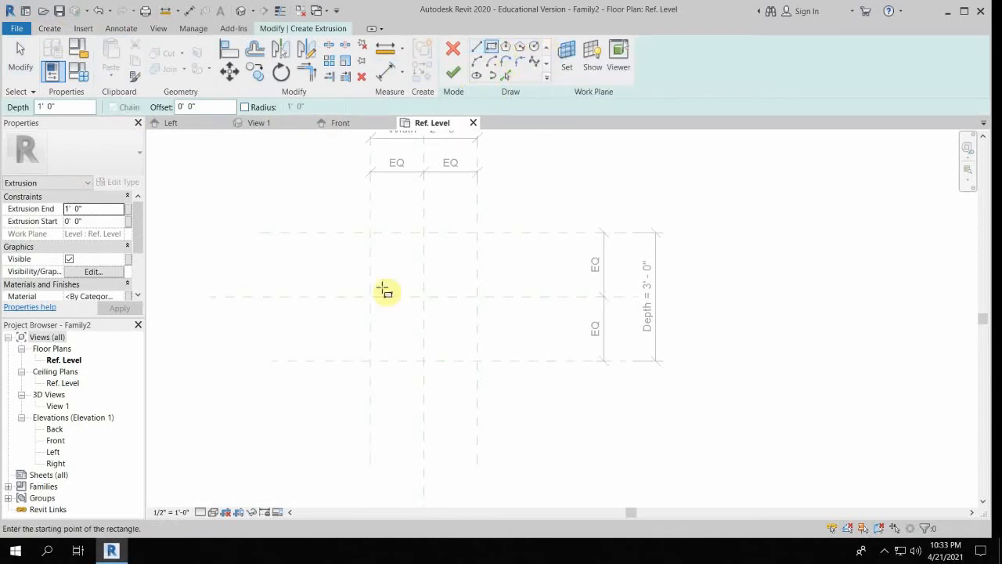
{"action": "left_click", "coordinate": [370, 232]}
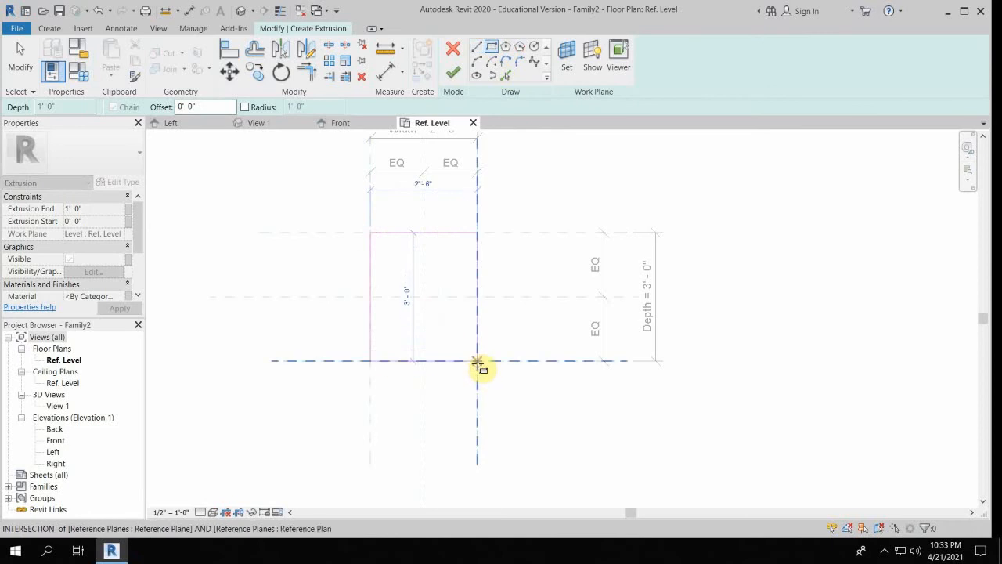
{"action": "left_click", "coordinate": [477, 364]}
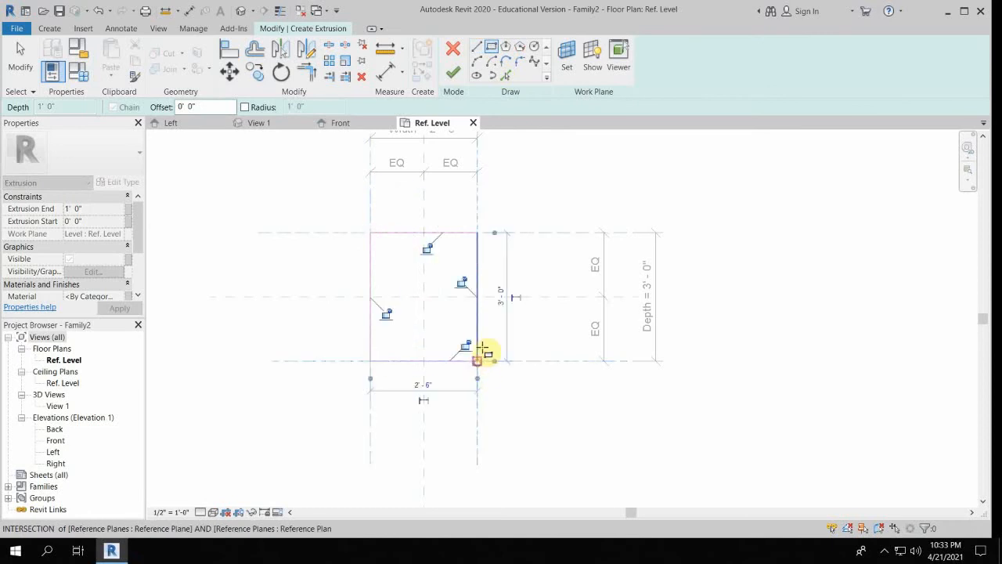
{"action": "left_click", "coordinate": [387, 314]}
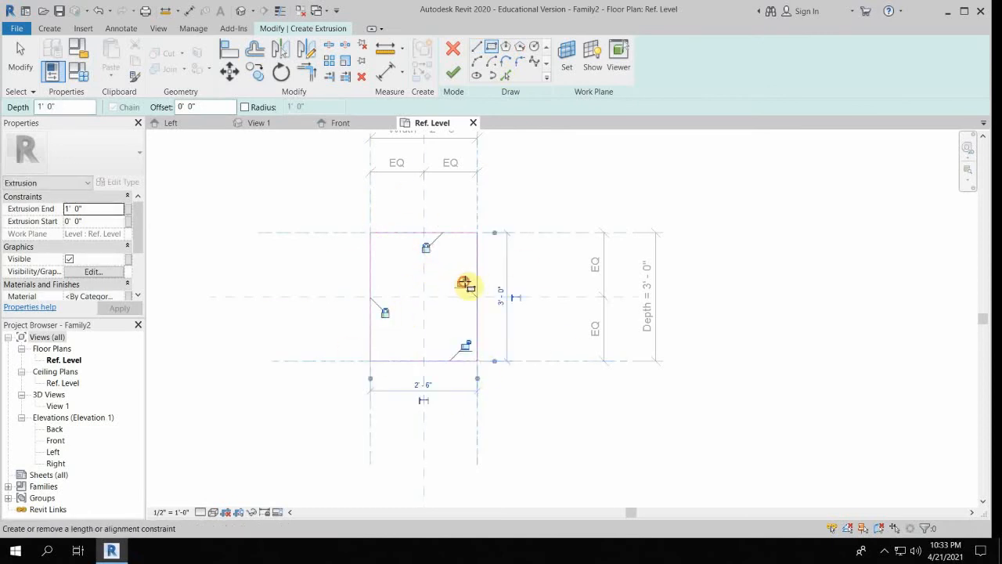
{"action": "left_click", "coordinate": [469, 345]}
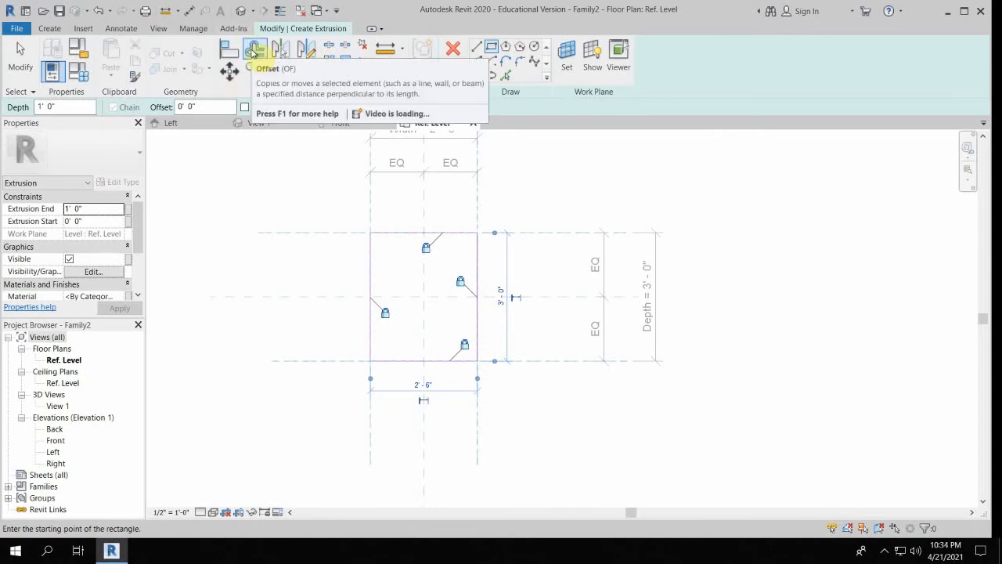
Offset a copy of the whole rectangle 1" inward to form a hollow profile, and finish the extrusion
{"action": "left_click", "coordinate": [255, 51]}
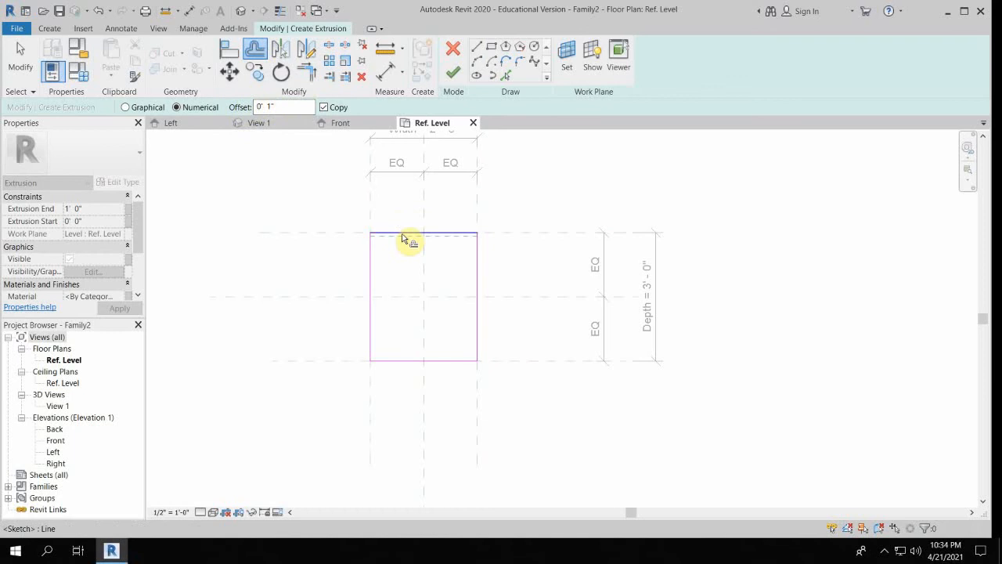
{"action": "key", "text": "Tab"}
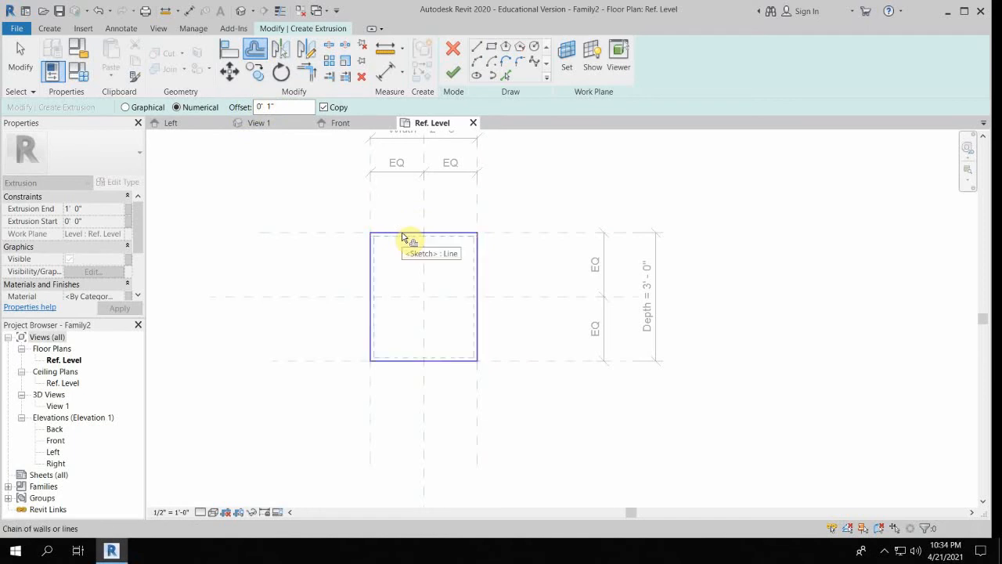
{"action": "left_click", "coordinate": [402, 236]}
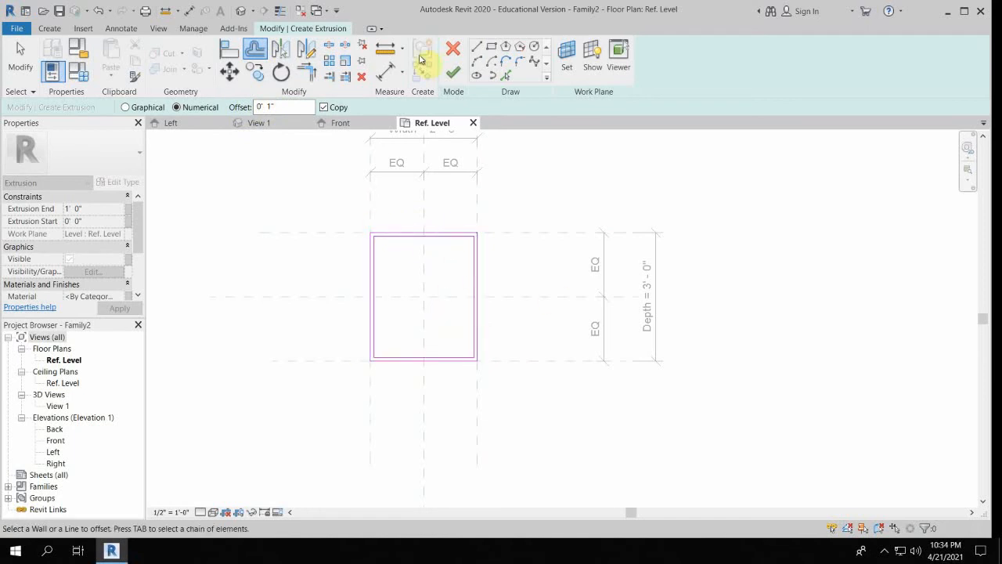
{"action": "left_click", "coordinate": [452, 74]}
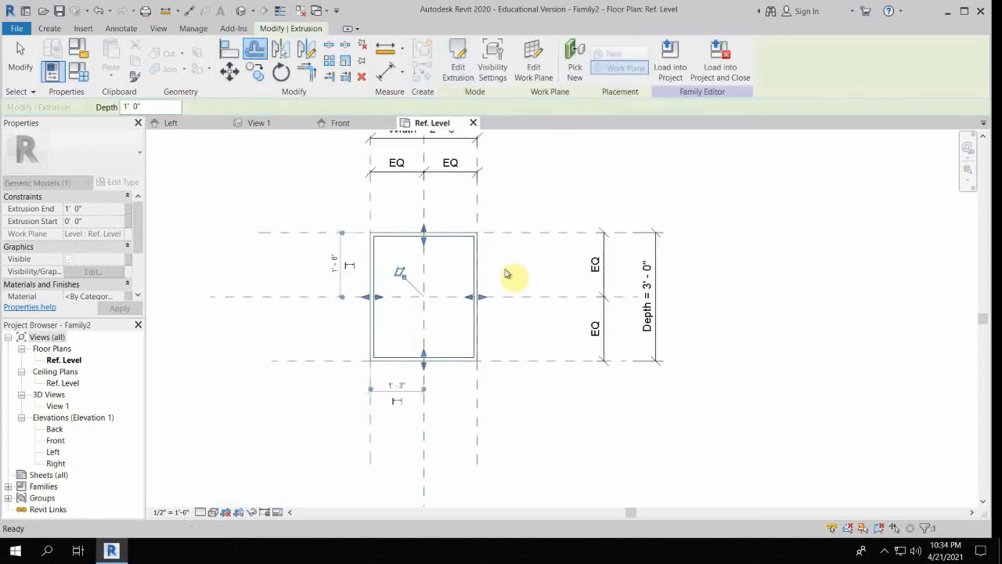
Open the default 3D view and inspect the hollow extrusion
{"action": "scroll", "coordinate": [435, 253], "scroll_direction": "up", "scroll_amount": 3}
{"action": "scroll", "coordinate": [469, 221], "scroll_direction": "down", "scroll_amount": 3}
{"action": "middle_click_drag", "start_coordinate": [470, 221], "coordinate": [475, 288]}
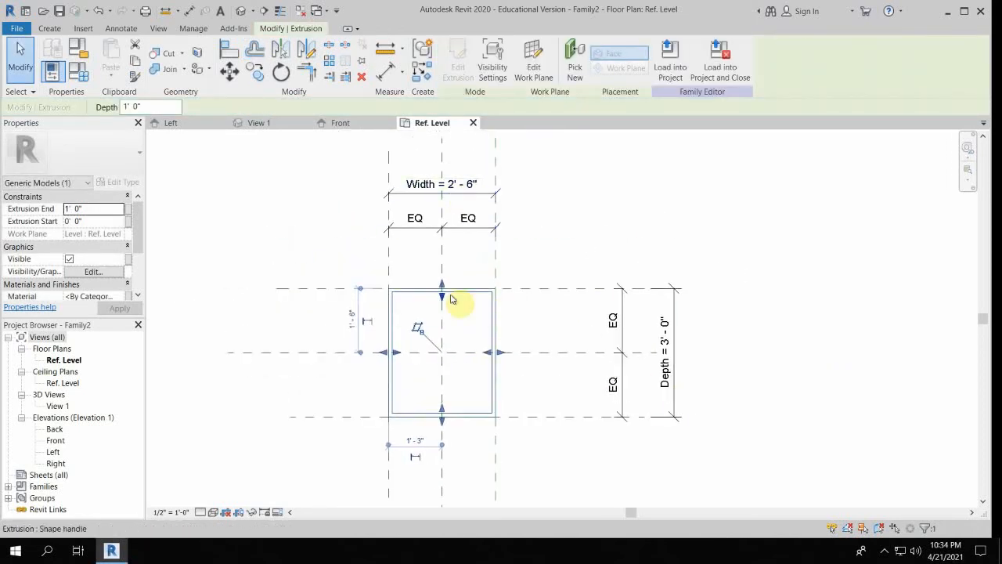
{"action": "left_click", "coordinate": [245, 10]}
{"action": "left_click", "coordinate": [465, 179]}
{"action": "scroll", "coordinate": [476, 269], "scroll_direction": "down", "scroll_amount": 3}
{"action": "scroll", "coordinate": [454, 230], "scroll_direction": "down", "scroll_amount": 2}
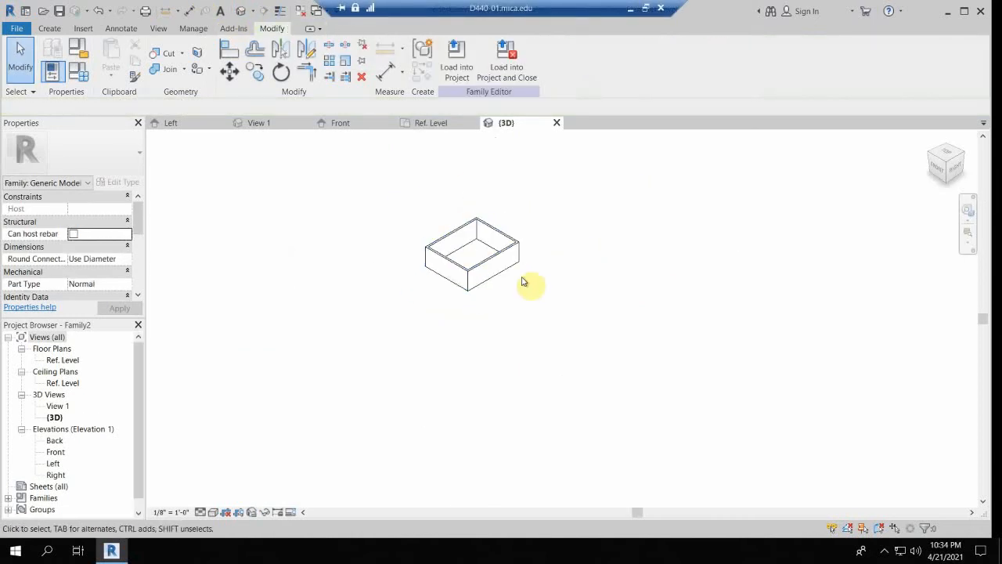
{"action": "scroll", "coordinate": [517, 259], "scroll_direction": "up", "scroll_amount": 3}
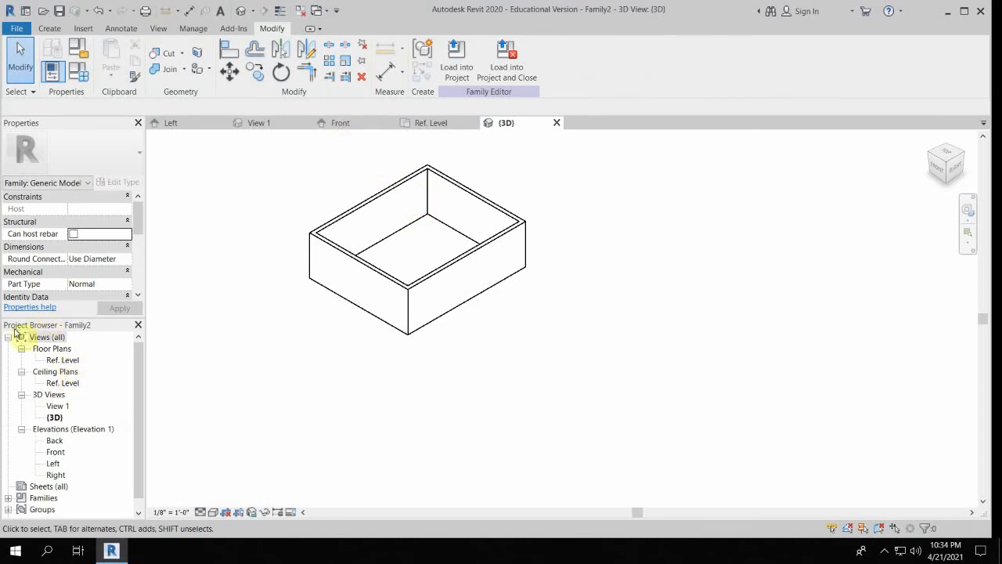
In the Front elevation, draw a horizontal reference plane above the extrusion, about 2' 1 5/8" above Ref. Level
{"action": "double_click", "coordinate": [55, 452]}
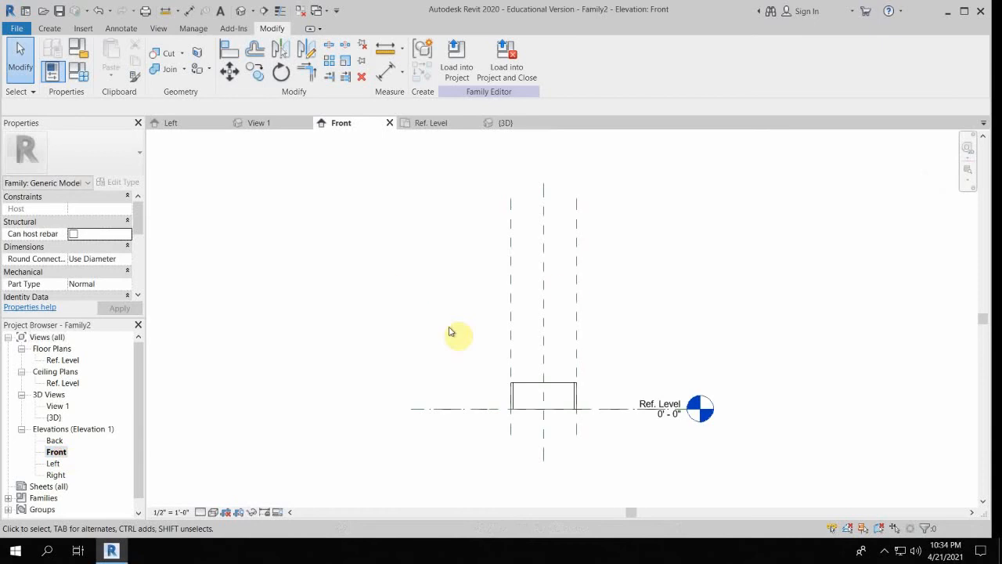
{"action": "scroll", "coordinate": [581, 381], "scroll_direction": "up", "scroll_amount": 2}
{"action": "middle_click_drag", "start_coordinate": [523, 305], "coordinate": [390, 259]}
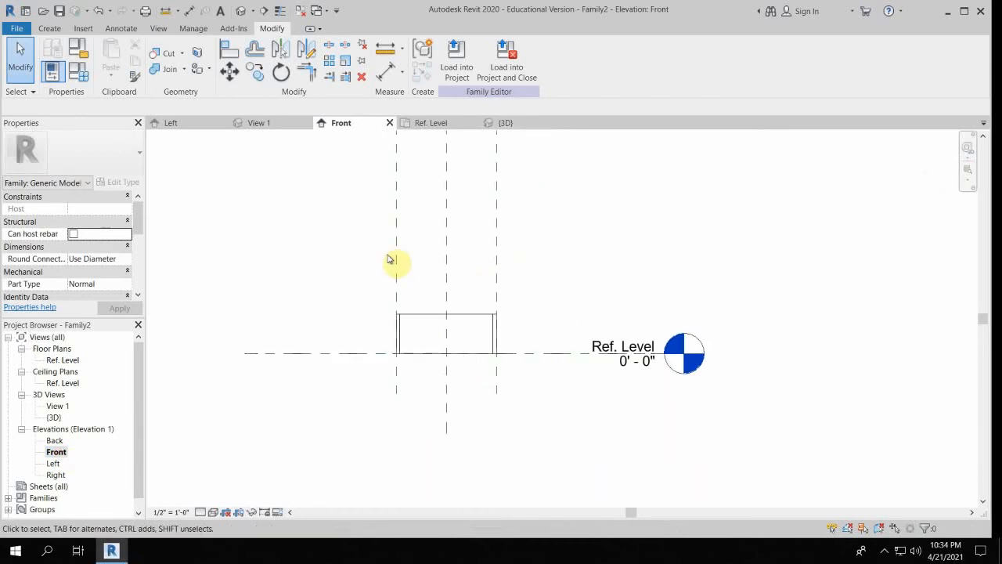
{"action": "key", "text": "r"}
{"action": "key", "text": "p"}
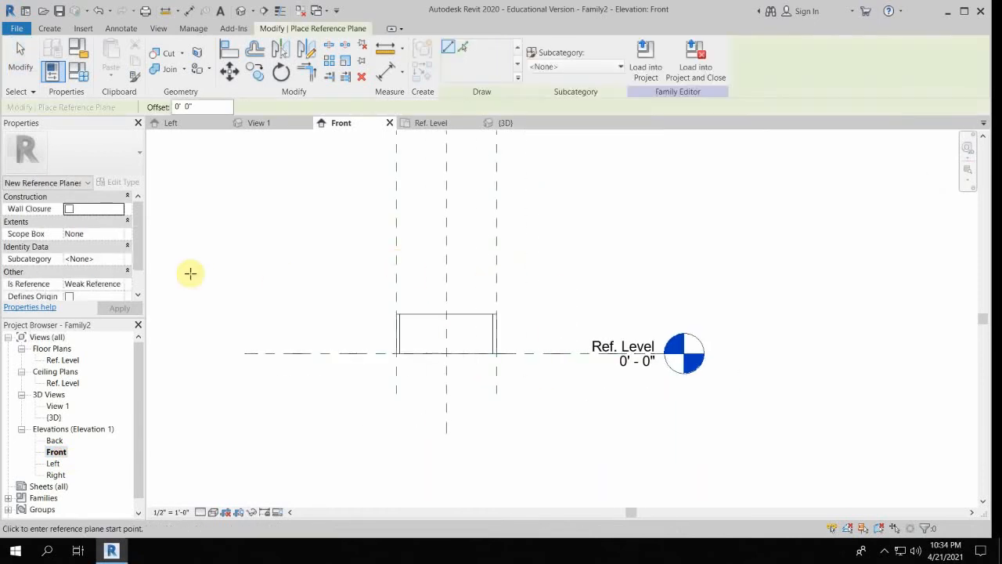
{"action": "left_click", "coordinate": [288, 269]}
{"action": "left_click", "coordinate": [685, 268]}
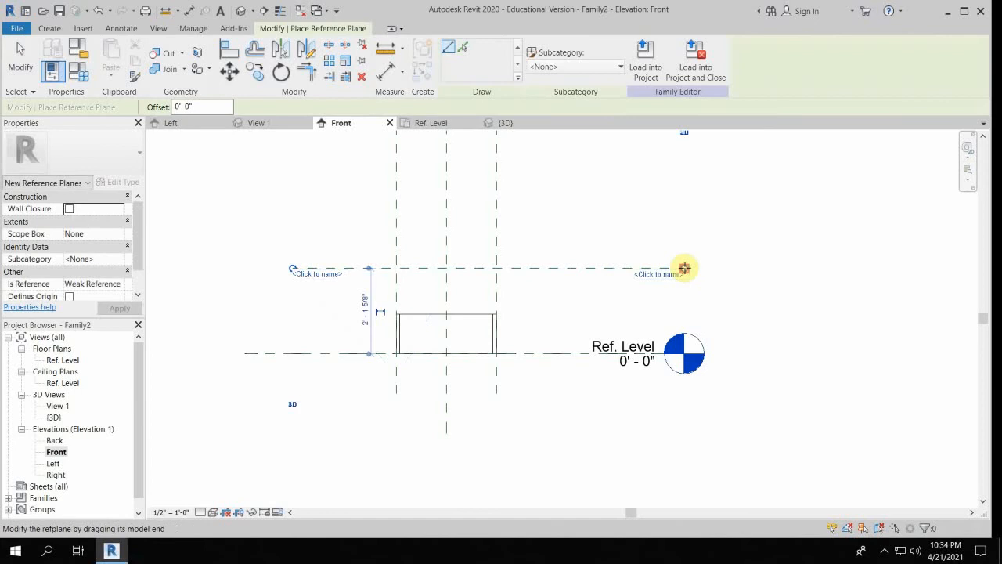
{"action": "key", "text": "Escape"}
{"action": "key", "text": "Escape"}
Add an aligned dimension between Ref. Level and the new horizontal reference plane, beside the extrusion
{"action": "key", "text": "d"}
{"action": "key", "text": "i"}
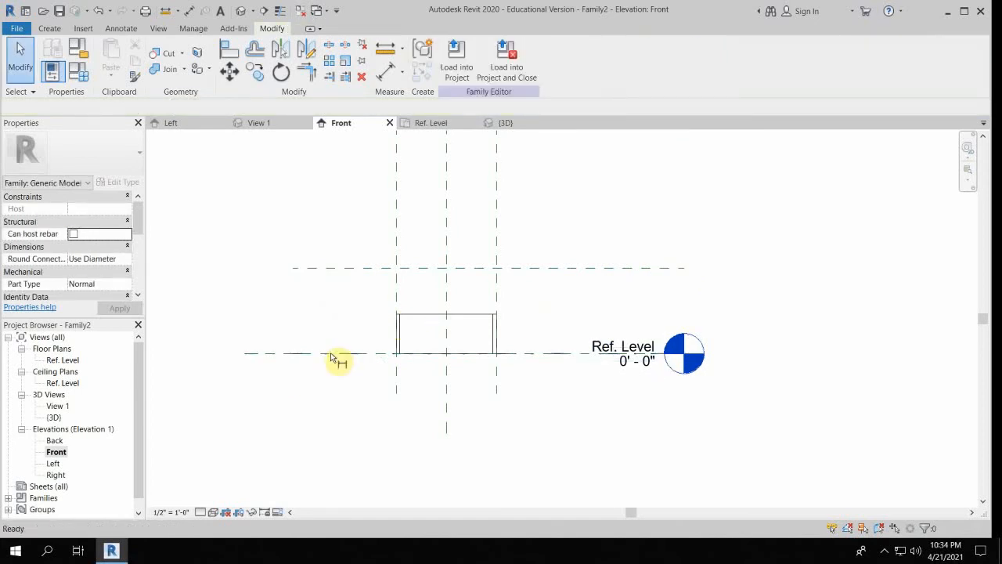
{"action": "left_click", "coordinate": [333, 354]}
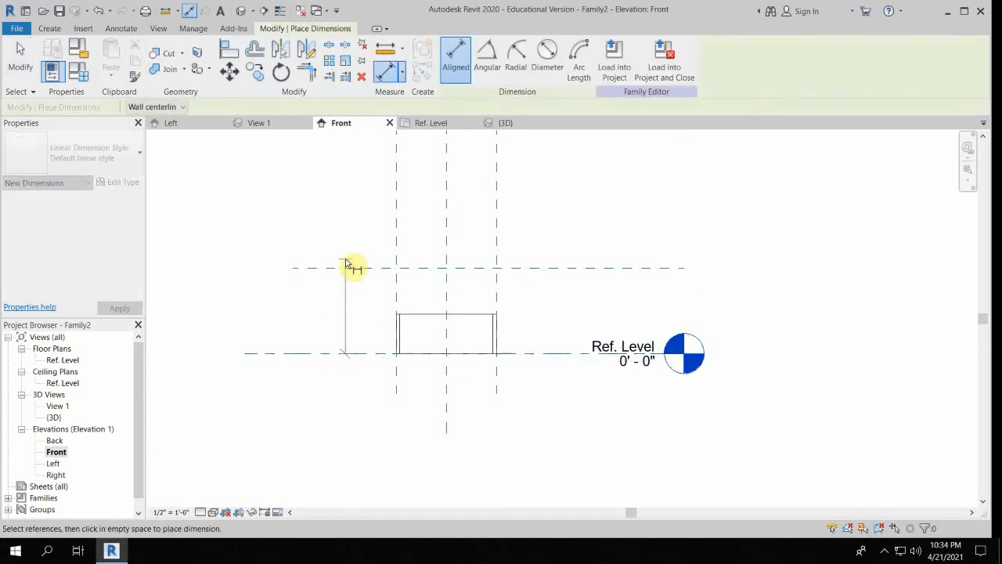
{"action": "left_click", "coordinate": [343, 268]}
{"action": "left_click", "coordinate": [321, 196]}
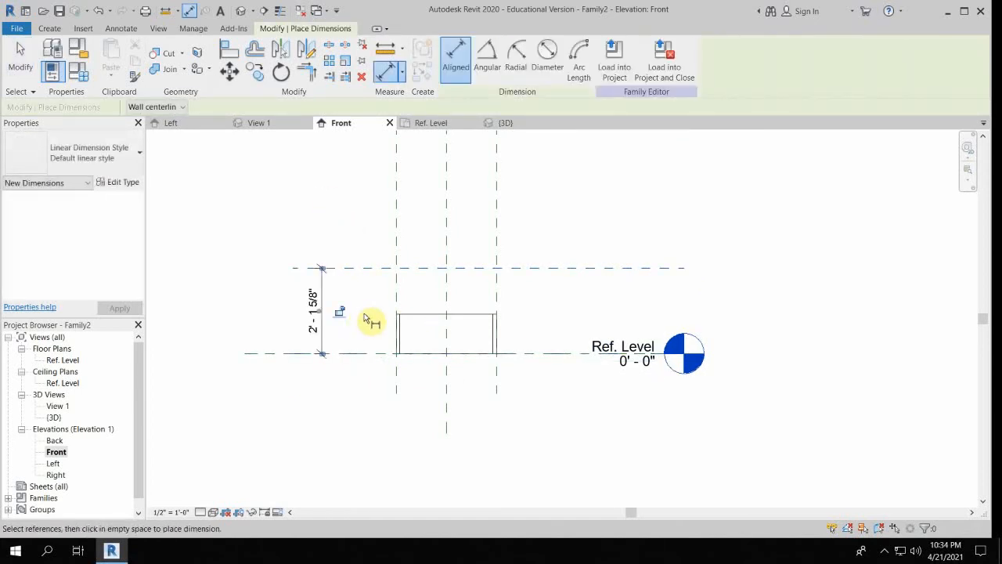
{"action": "key", "text": "Escape"}
{"action": "key", "text": "Escape"}
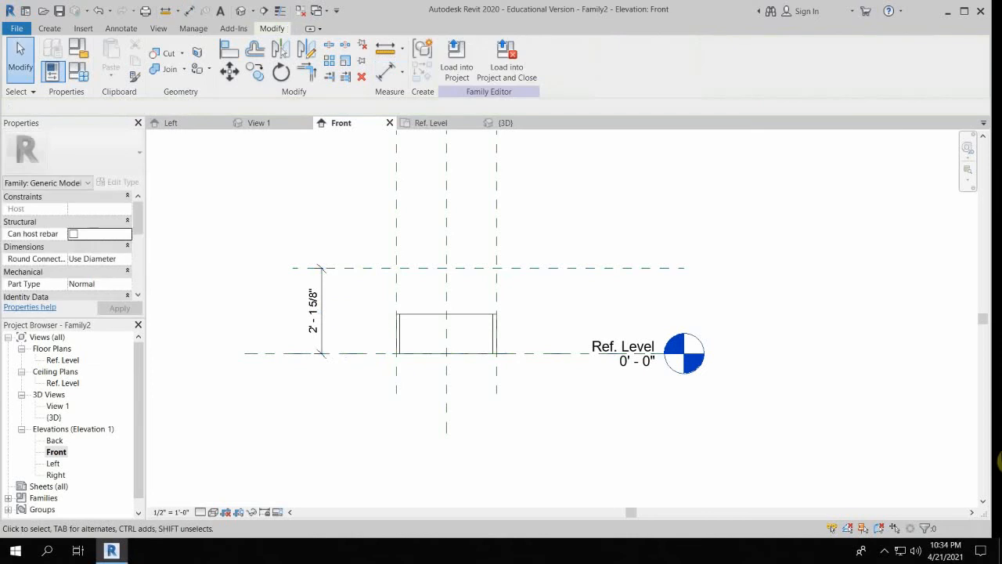
{"action": "left_click", "coordinate": [354, 269]}
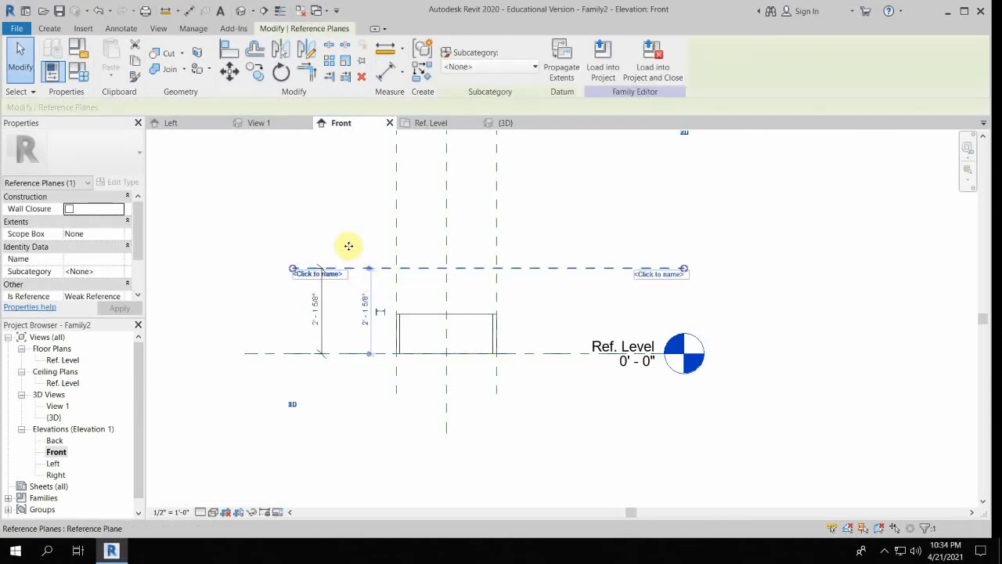
{"action": "left_click", "coordinate": [462, 69]}
{"action": "left_click", "coordinate": [305, 311]}
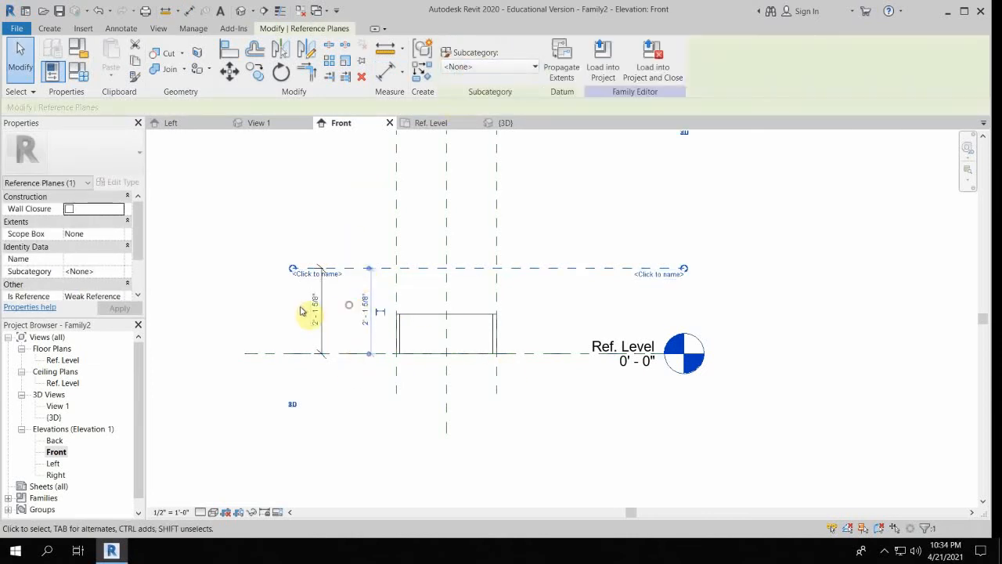
{"action": "left_click", "coordinate": [316, 309]}
{"action": "left_click", "coordinate": [202, 303]}
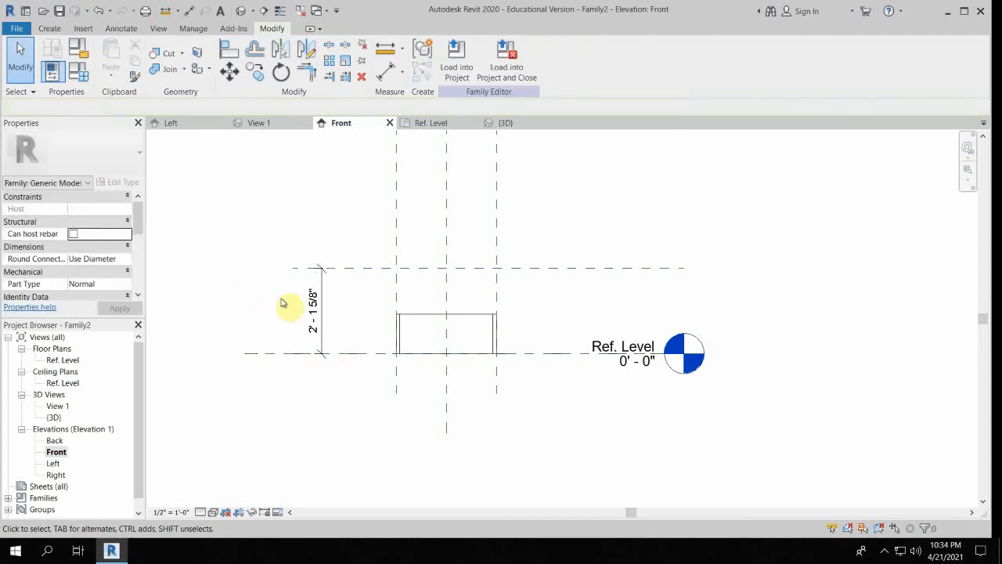
Label the vertical dimension between Ref. Level and the upper reference plane with the Height parameter
{"action": "left_click", "coordinate": [315, 301]}
{"action": "left_click", "coordinate": [510, 61]}
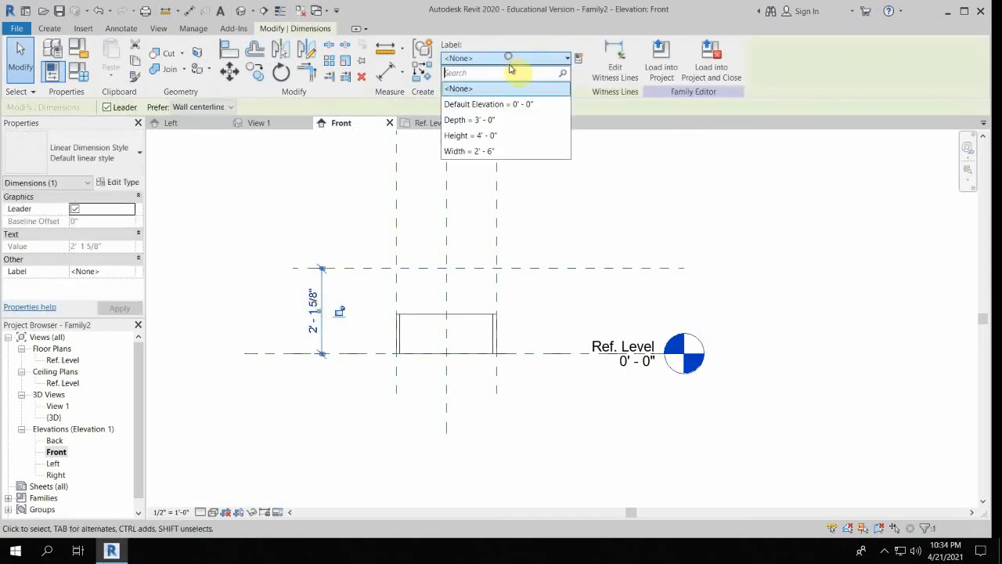
{"action": "left_click", "coordinate": [473, 136]}
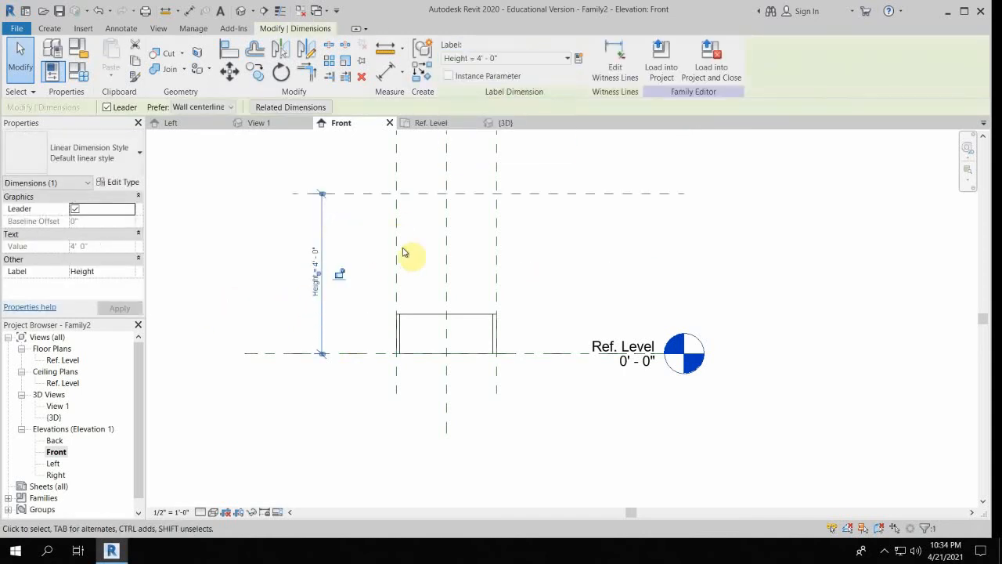
{"action": "left_click", "coordinate": [384, 306]}
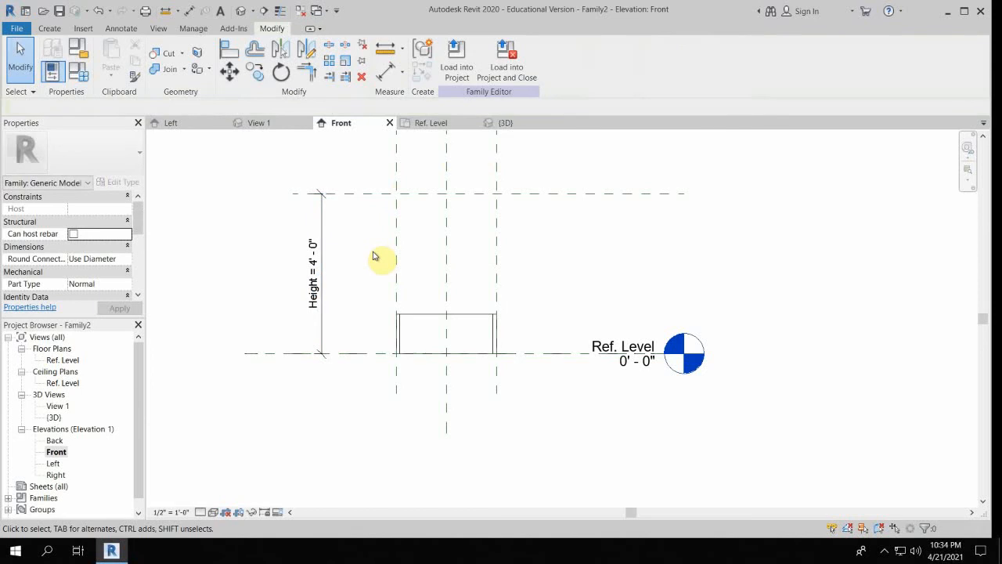
Align the extrusion's top edge to the upper horizontal reference plane and lock the alignment
{"action": "key", "text": "a"}
{"action": "key", "text": "l"}
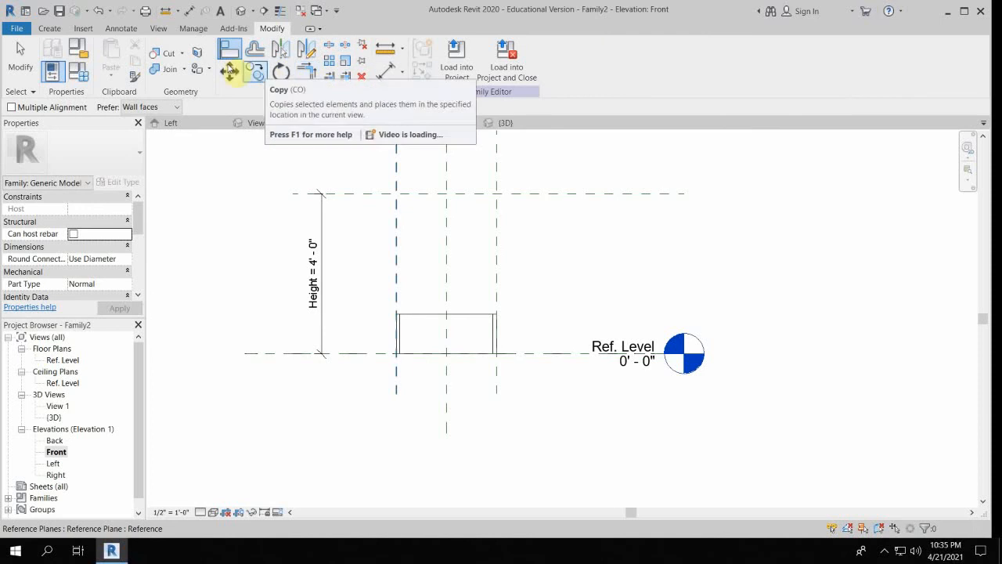
{"action": "left_click", "coordinate": [227, 54]}
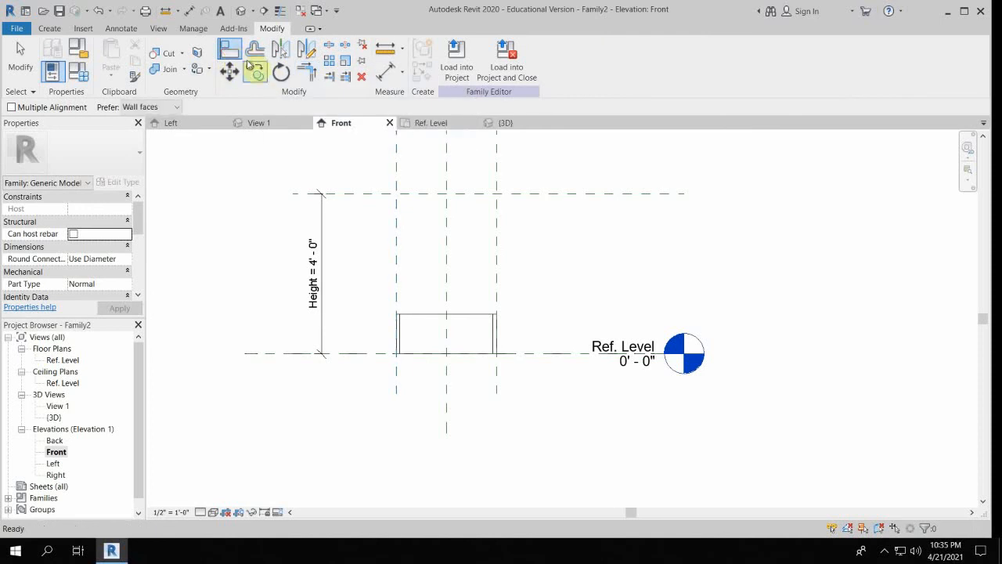
{"action": "left_click", "coordinate": [369, 193]}
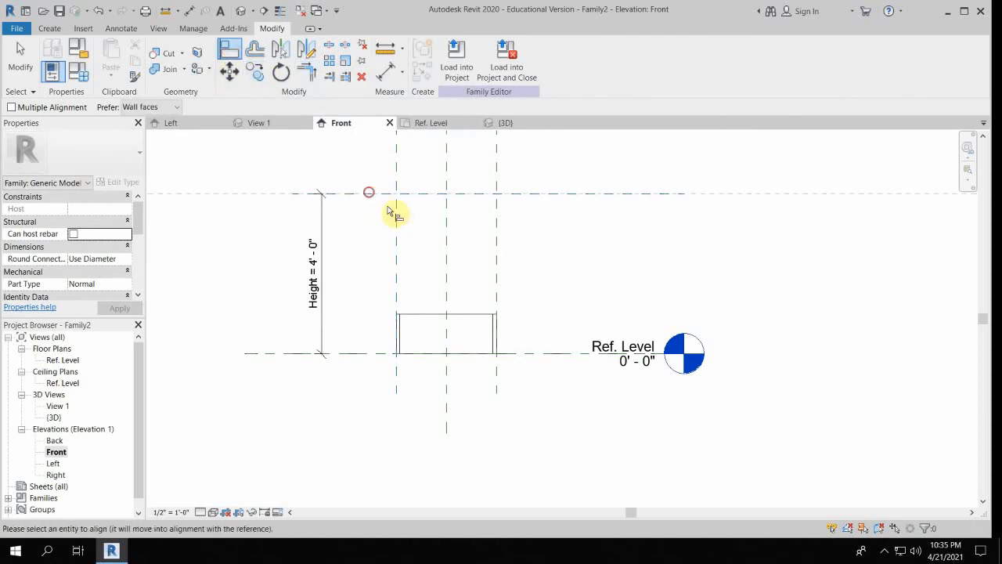
{"action": "left_click", "coordinate": [419, 314]}
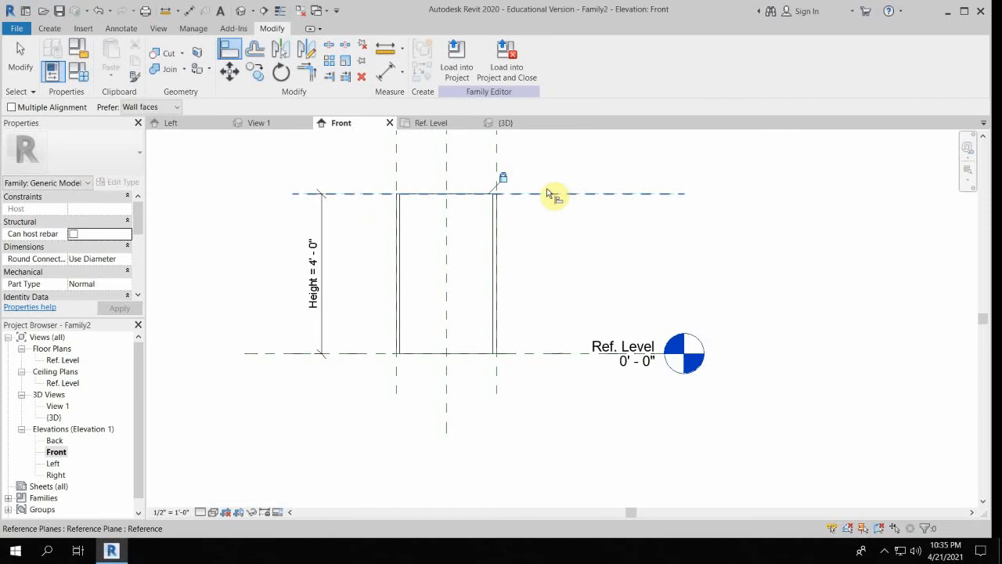
{"action": "middle_click_drag", "start_coordinate": [378, 325], "coordinate": [358, 362]}
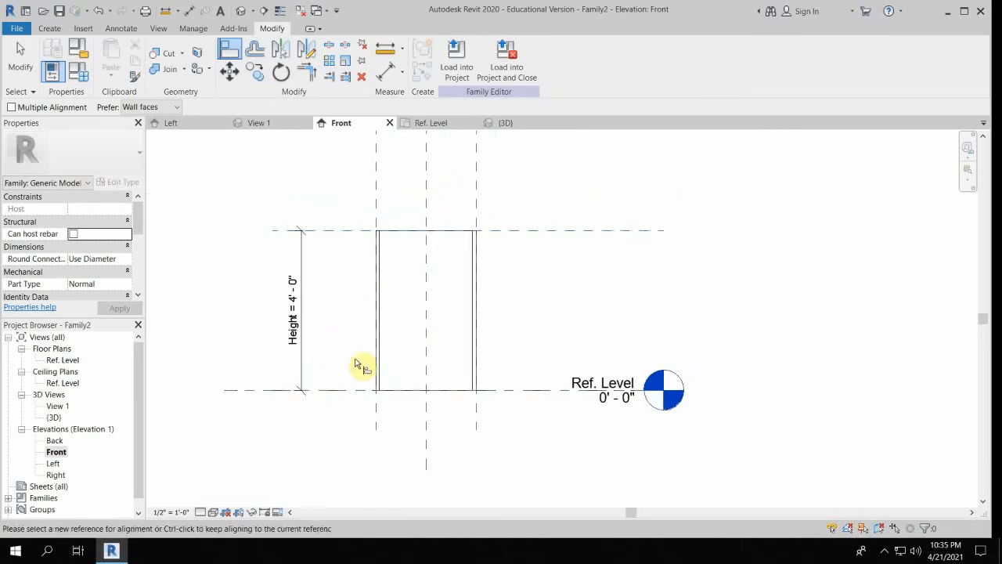
Finish the alignment and inspect the hollow extrusion in the default 3D view
{"action": "key", "text": "Escape"}
{"action": "key", "text": "Escape"}
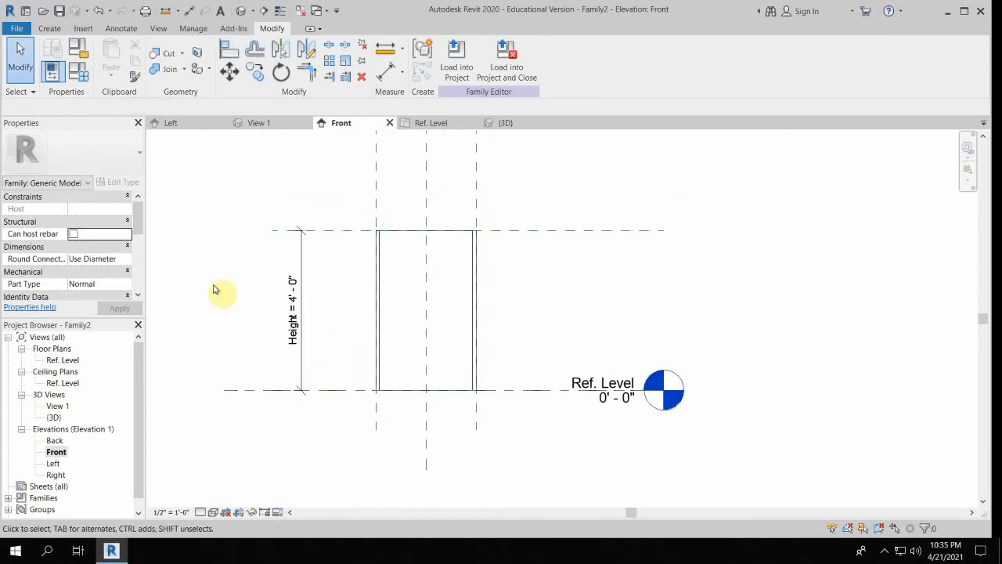
{"action": "left_click", "coordinate": [245, 15]}
{"action": "middle_click_drag", "start_coordinate": [498, 186], "coordinate": [537, 332]}
{"action": "scroll", "coordinate": [534, 341], "scroll_direction": "up", "scroll_amount": 1}
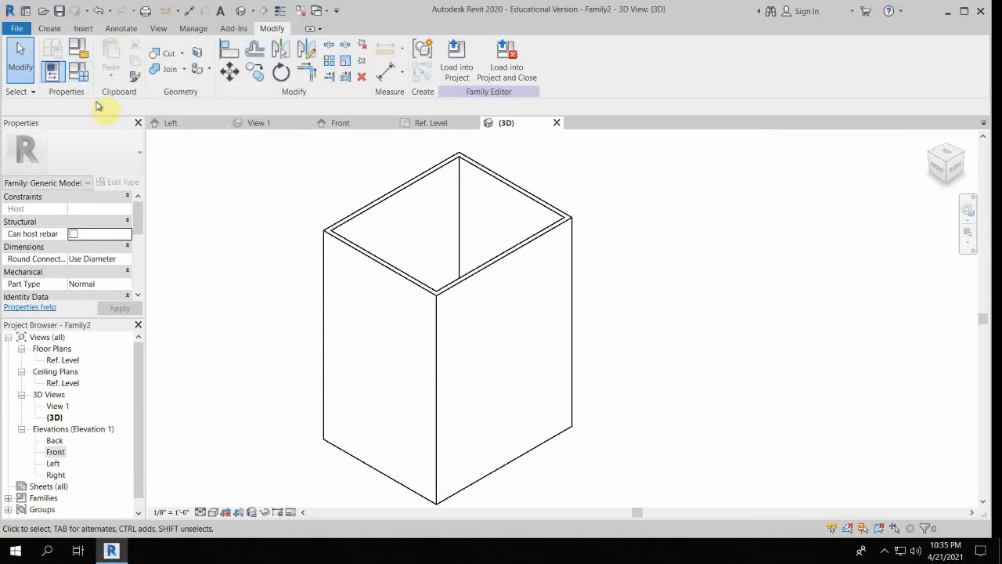
Add a new family type with Depth 5' 0", Height 2' 0" and Width 4' 0", and apply it to the model
{"action": "left_click", "coordinate": [77, 71]}
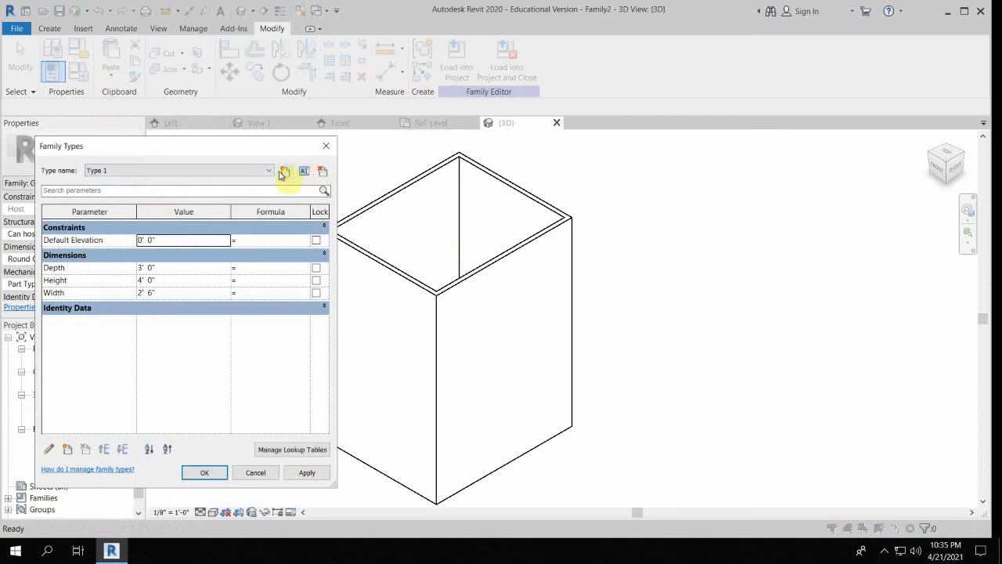
{"action": "left_click", "coordinate": [283, 172]}
{"action": "left_click", "coordinate": [188, 345]}
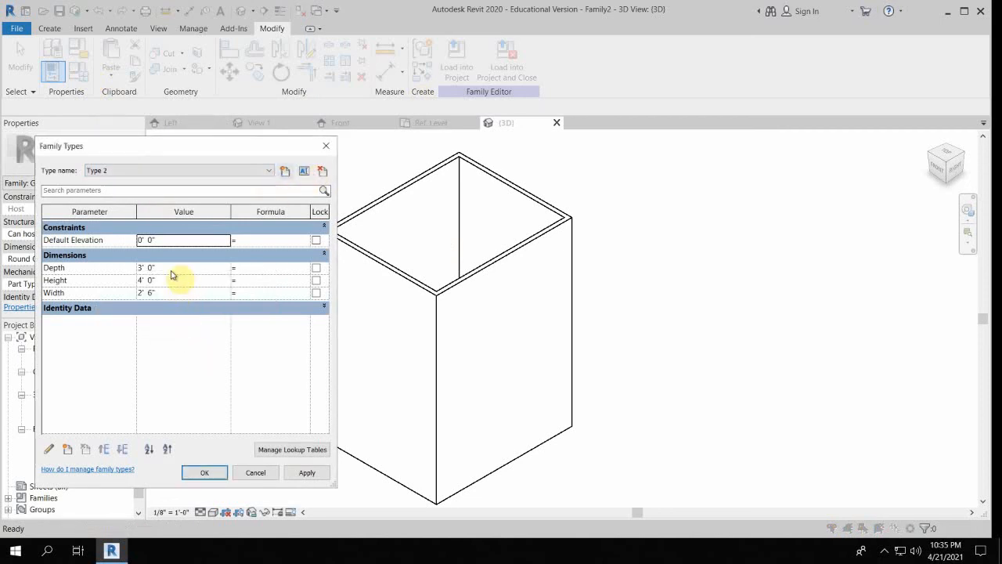
{"action": "left_click", "coordinate": [173, 269]}
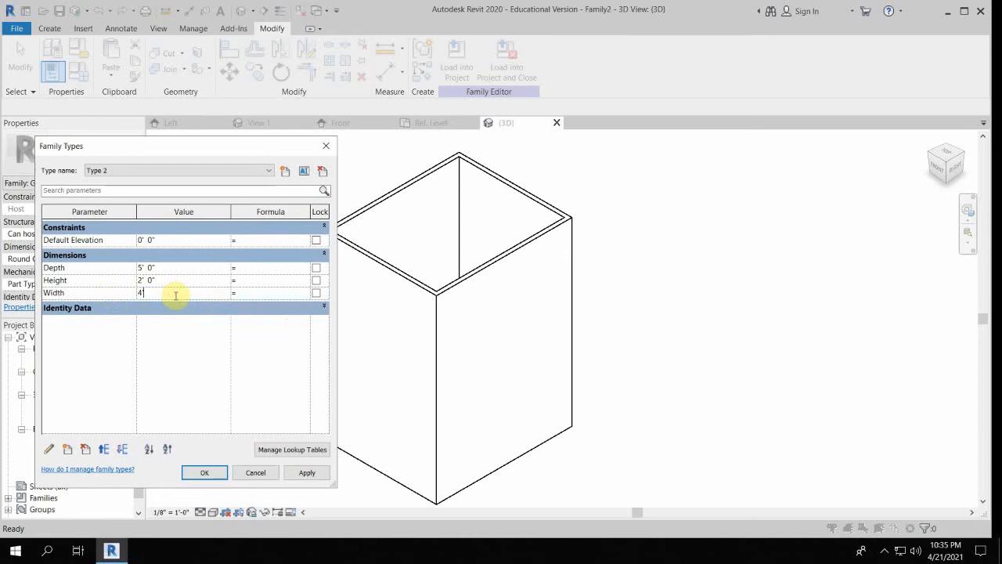
{"action": "left_click", "coordinate": [317, 472]}
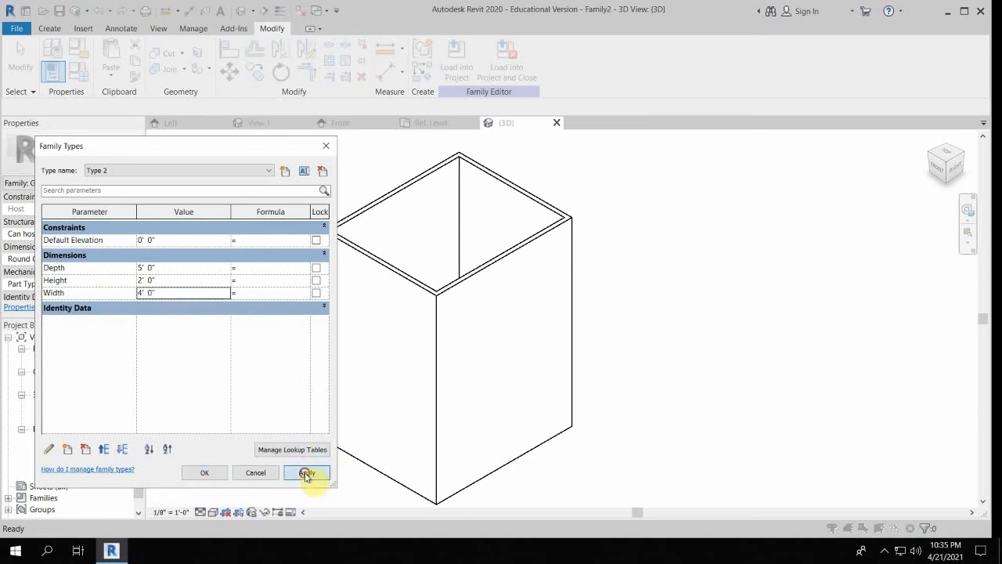
{"action": "left_click", "coordinate": [212, 472]}
Check the extrusion against its Width and Depth dimensions in the Ref. Level floor plan
{"action": "left_click", "coordinate": [429, 123]}
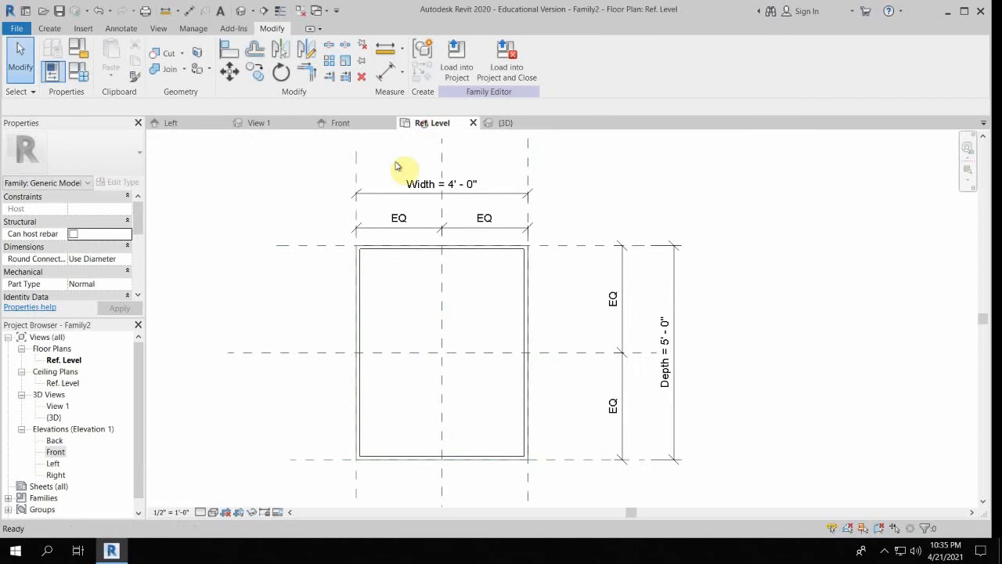
{"action": "scroll", "coordinate": [485, 259], "scroll_direction": "down", "scroll_amount": 3}
{"action": "scroll", "coordinate": [589, 313], "scroll_direction": "up", "scroll_amount": 2}
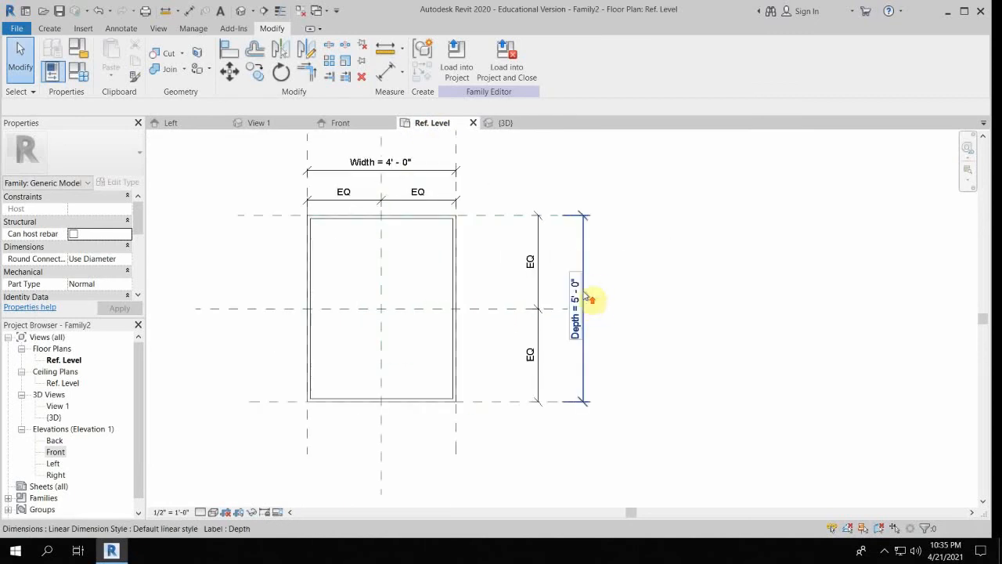
{"action": "scroll", "coordinate": [432, 208], "scroll_direction": "down", "scroll_amount": 1}
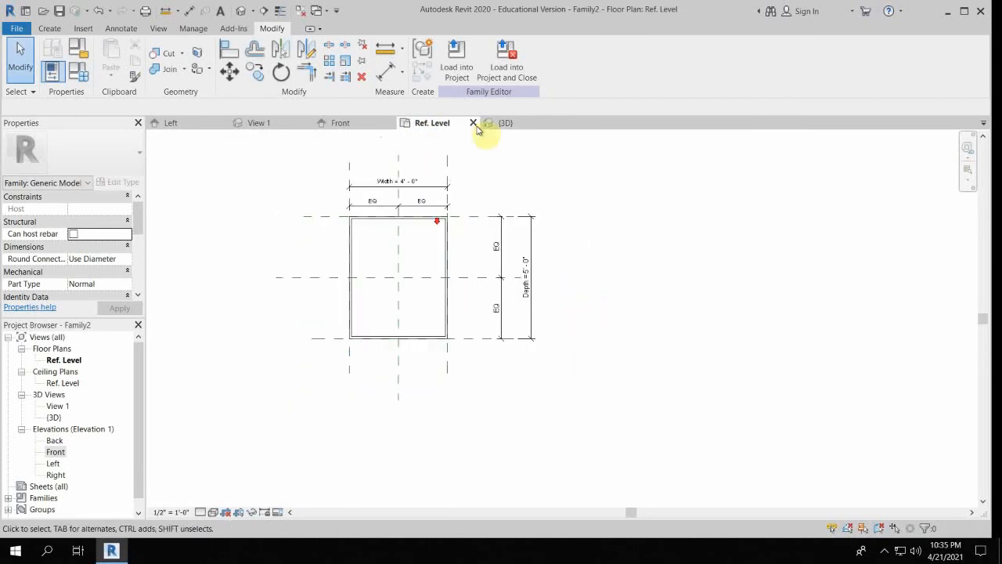
In the Front elevation, sketch a closed triangular extrusion profile on top of the box, with its apex on the center plane and slopes of about 38°
{"action": "left_click", "coordinate": [336, 125]}
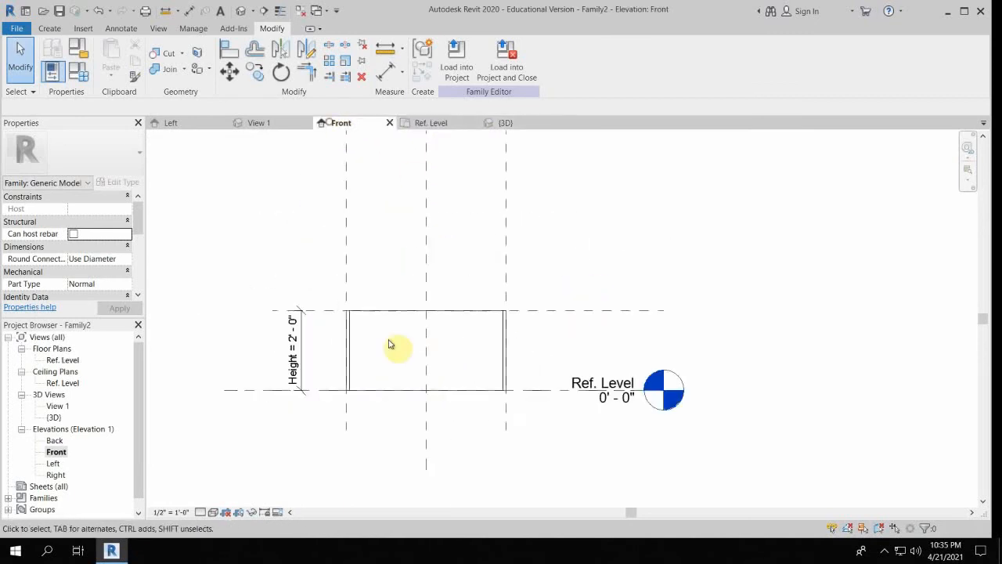
{"action": "left_click", "coordinate": [51, 28]}
{"action": "left_click", "coordinate": [114, 54]}
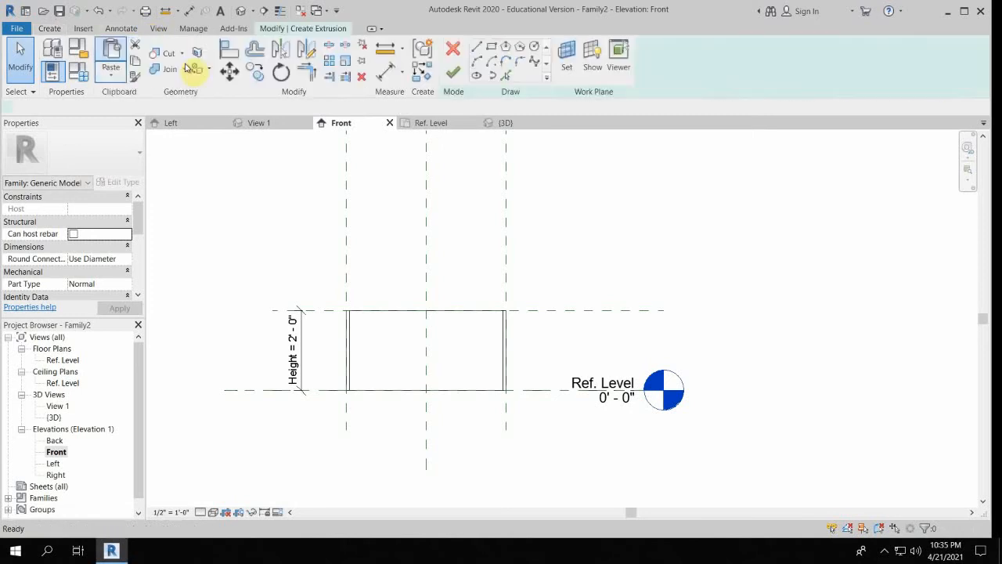
{"action": "left_click", "coordinate": [346, 310]}
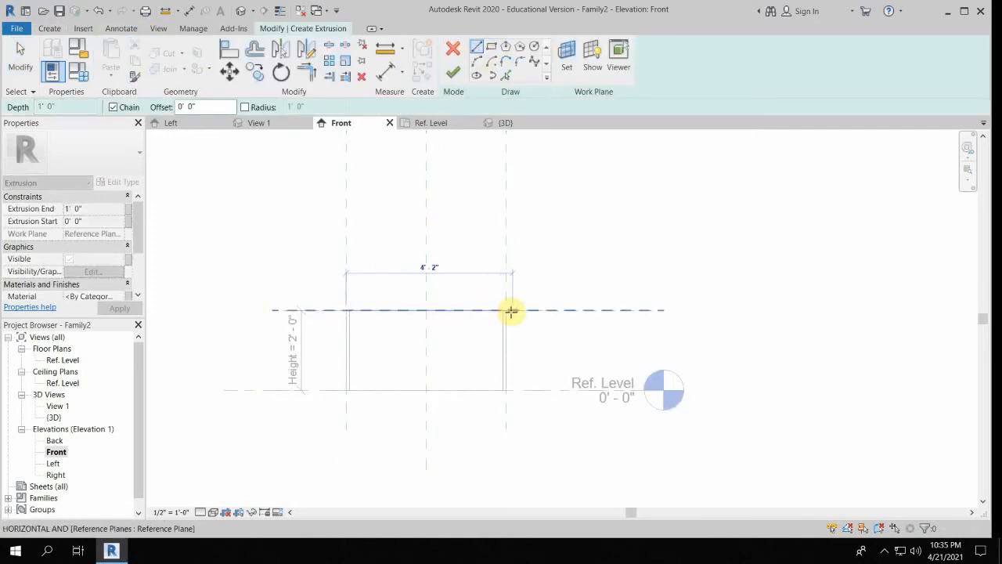
{"action": "left_click", "coordinate": [507, 311]}
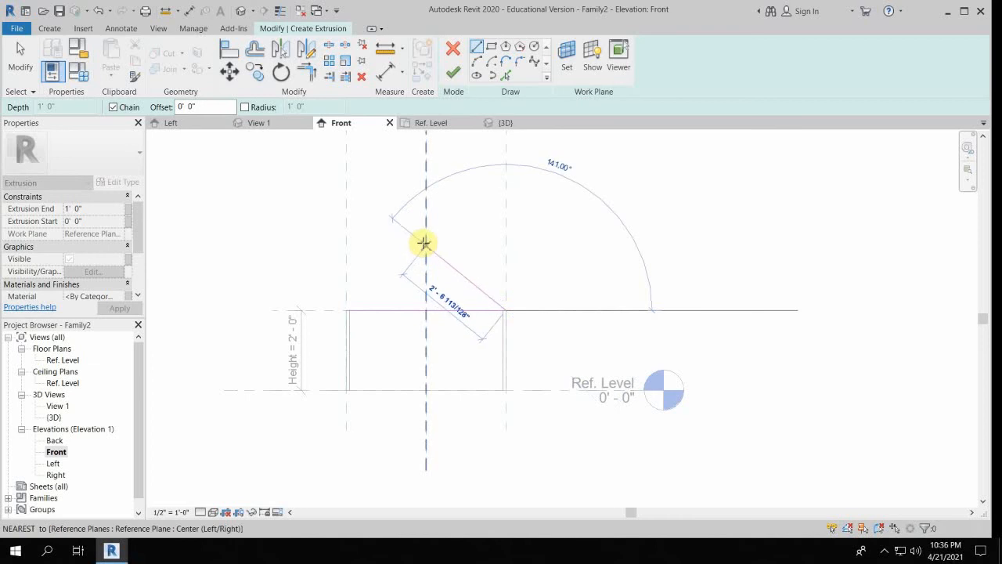
{"action": "left_click", "coordinate": [425, 245]}
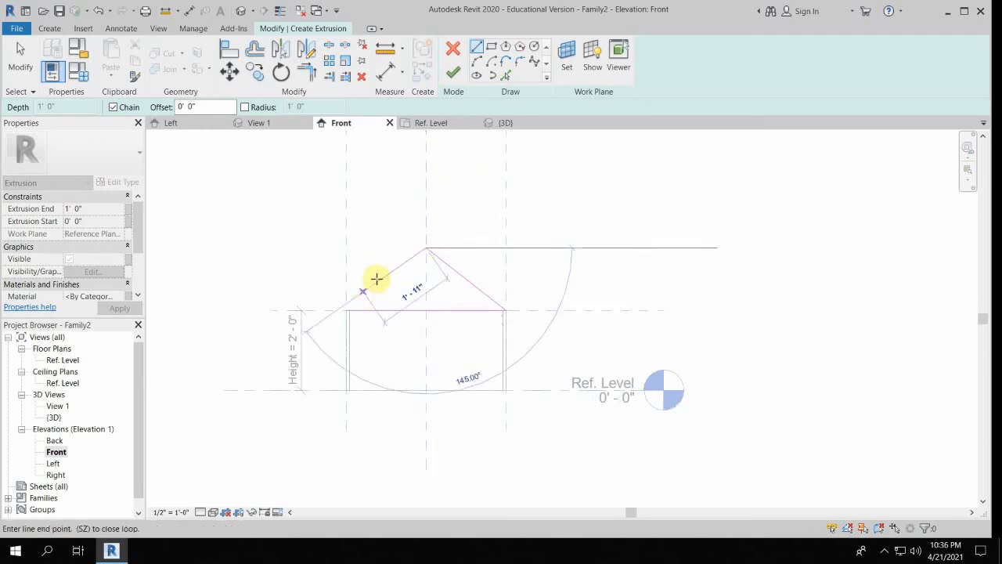
{"action": "scroll", "coordinate": [357, 301], "scroll_direction": "up", "scroll_amount": 3}
{"action": "left_click", "coordinate": [340, 312]}
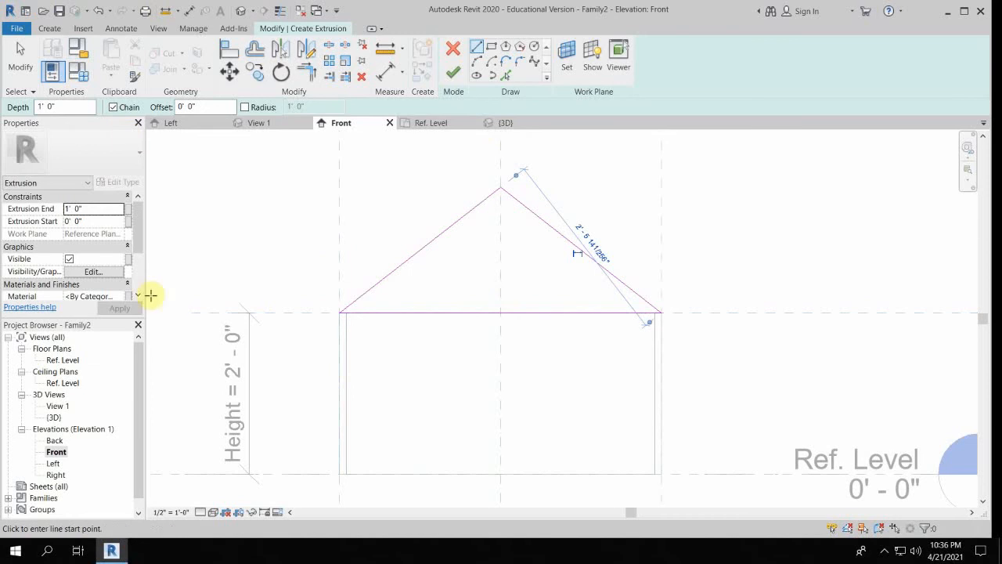
Add angular dimensions between the triangle's base and each of its two sloping sides
{"action": "left_click", "coordinate": [121, 30]}
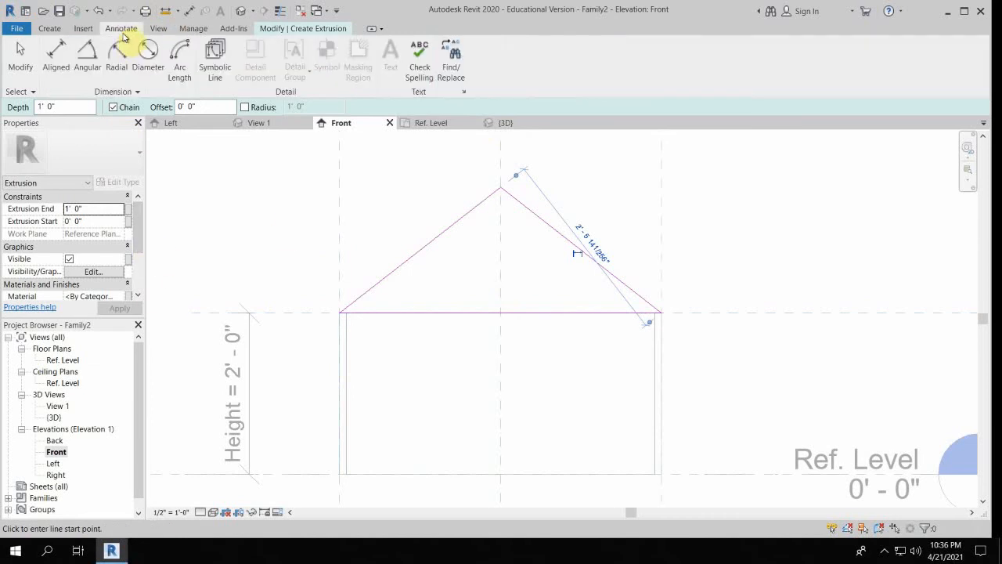
{"action": "left_click", "coordinate": [88, 53]}
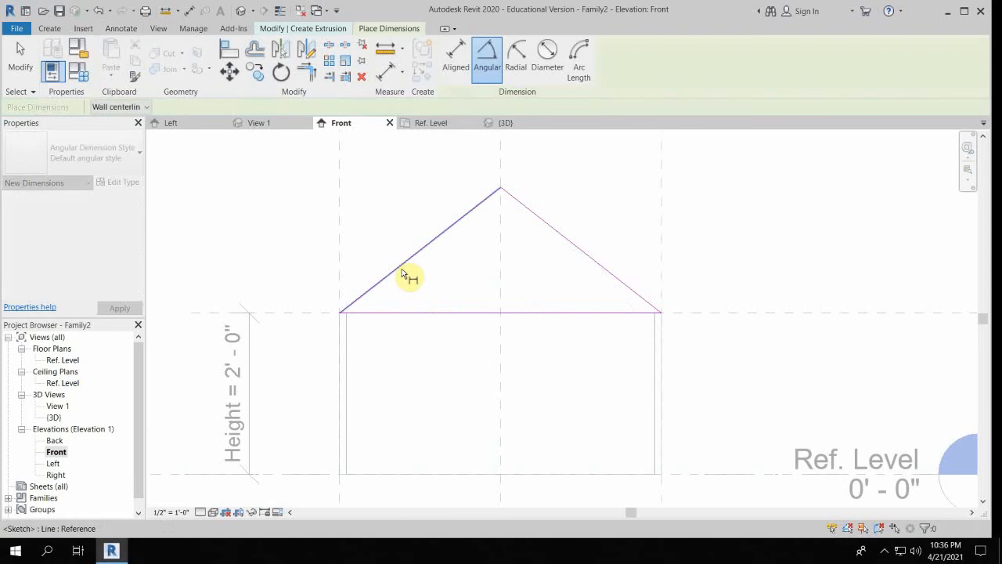
{"action": "left_click", "coordinate": [405, 274]}
{"action": "left_click", "coordinate": [431, 280]}
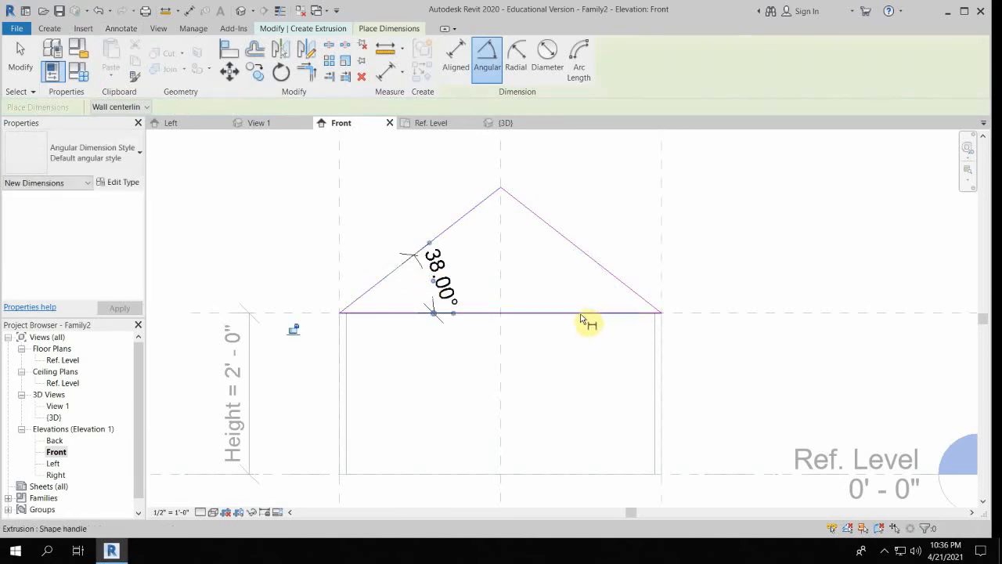
{"action": "left_click", "coordinate": [595, 276]}
{"action": "left_click", "coordinate": [576, 279]}
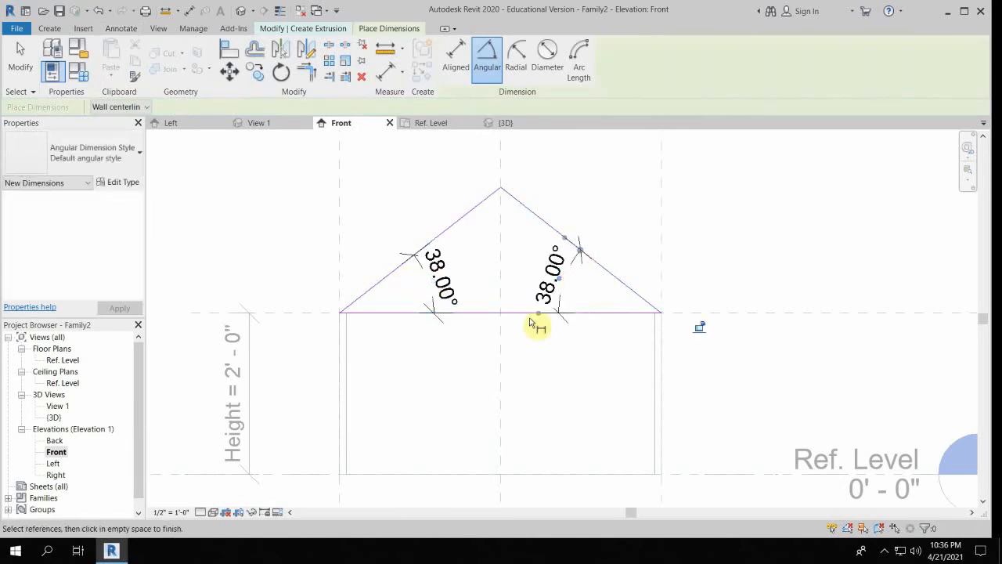
{"action": "key", "text": "Escape"}
{"action": "key", "text": "Escape"}
Set the angle between the triangle's left slope and its base to 45°
{"action": "left_click", "coordinate": [443, 234]}
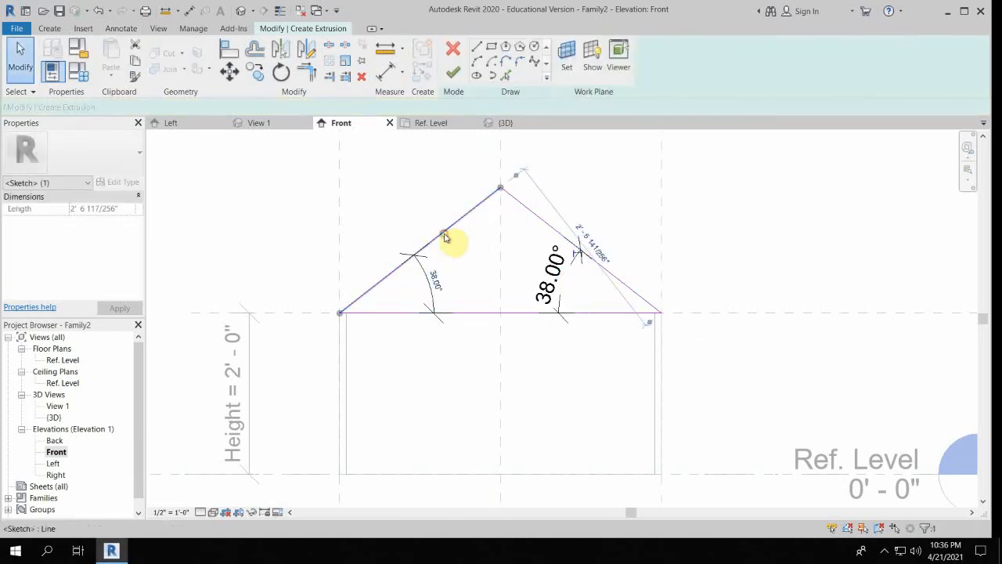
{"action": "left_click", "coordinate": [436, 280]}
{"action": "left_click", "coordinate": [436, 282]}
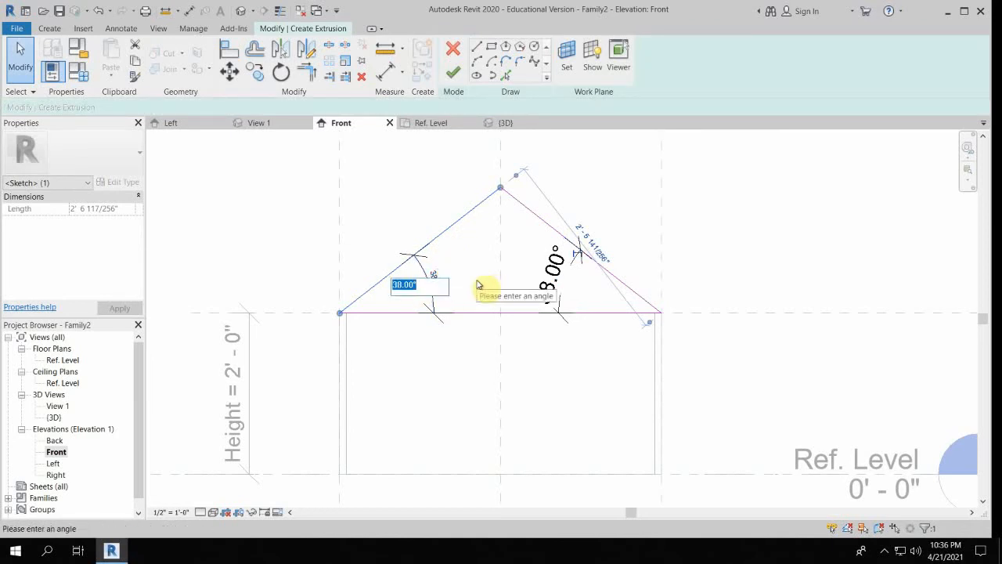
{"action": "type", "text": "45"}
{"action": "key", "text": "Return"}
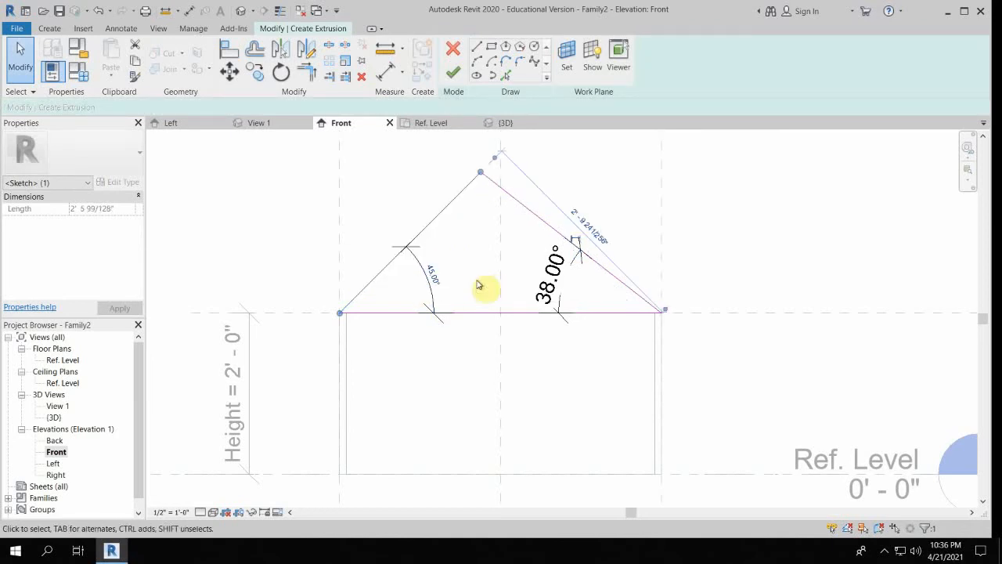
Set the angle between the triangle's right slope and its base to 45°
{"action": "left_click", "coordinate": [472, 235]}
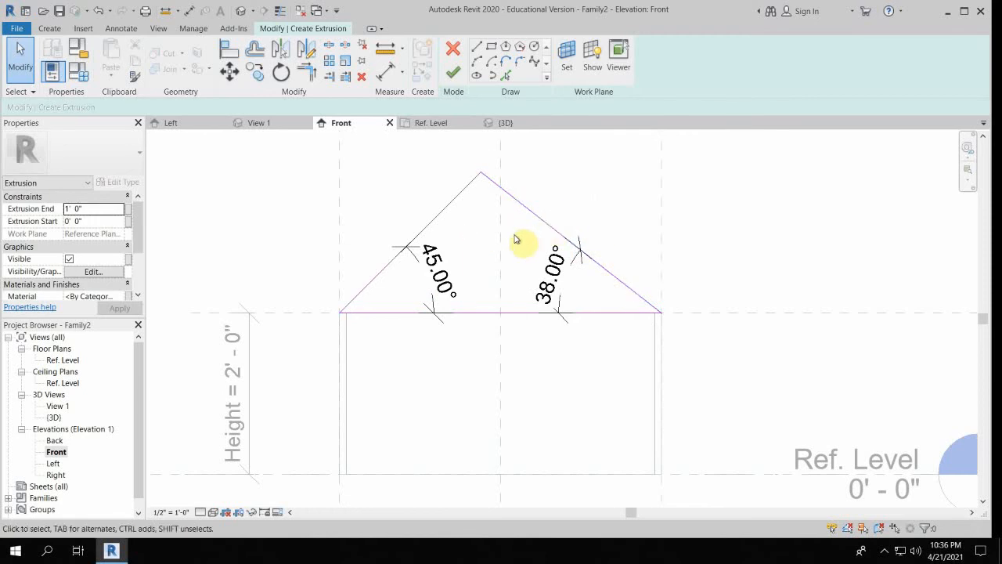
{"action": "left_click", "coordinate": [440, 266]}
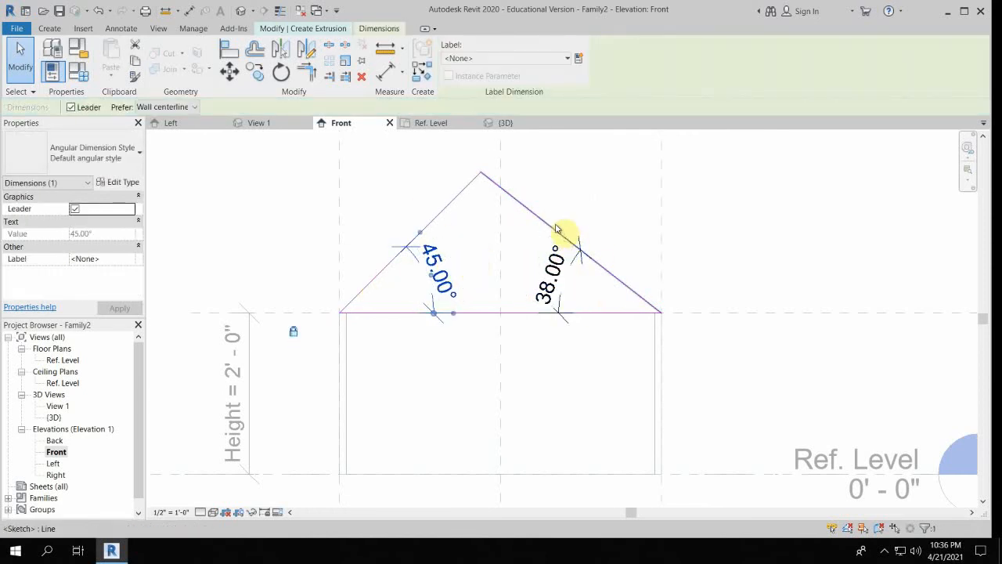
{"action": "left_click", "coordinate": [531, 225]}
{"action": "left_click", "coordinate": [540, 216]}
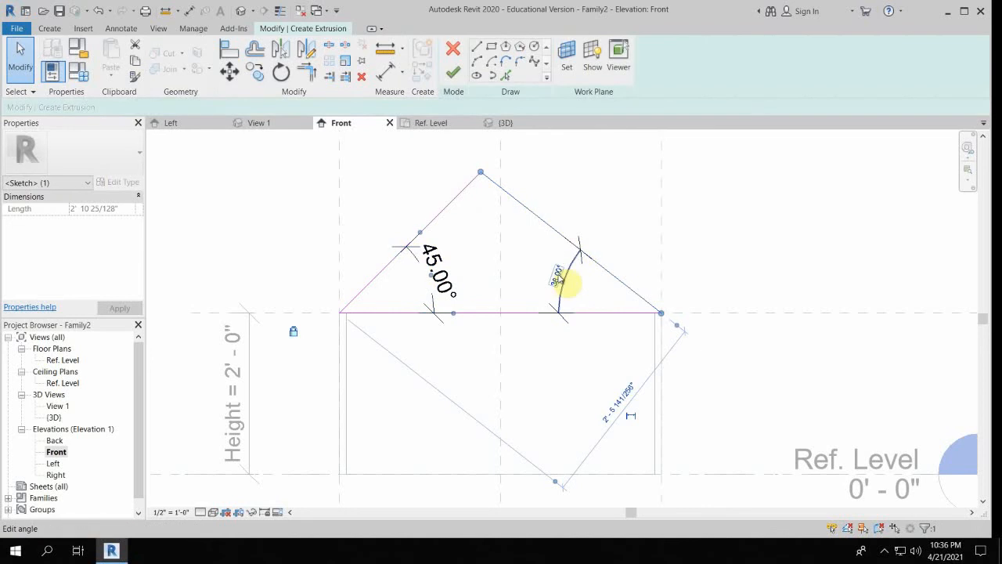
{"action": "left_click", "coordinate": [555, 277]}
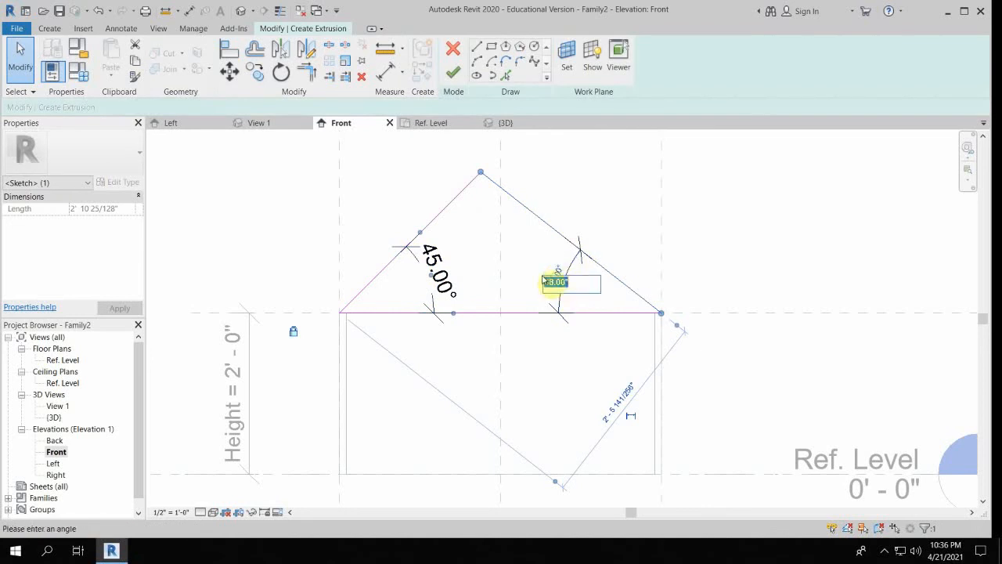
{"action": "key", "text": "Return"}
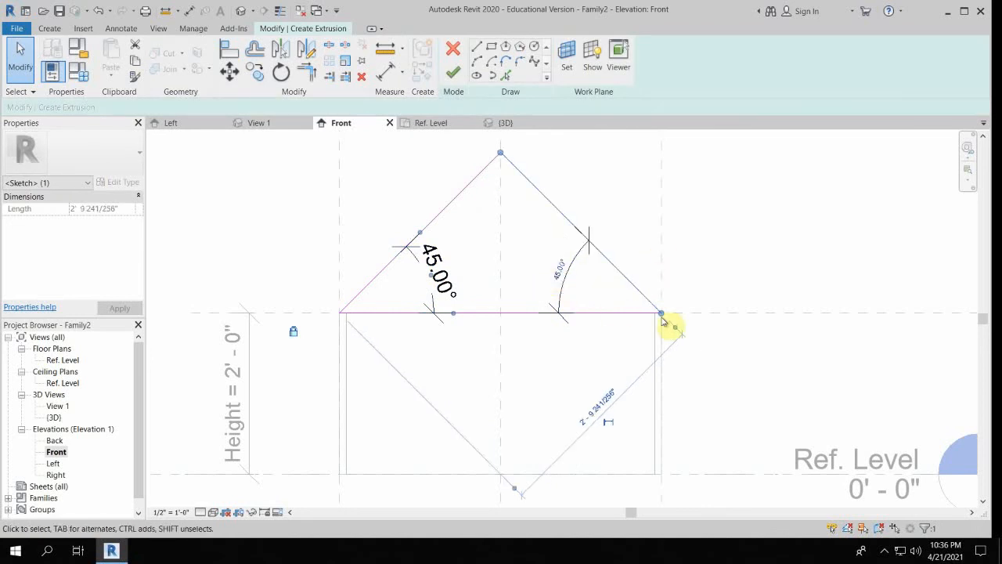
{"action": "left_click", "coordinate": [540, 241]}
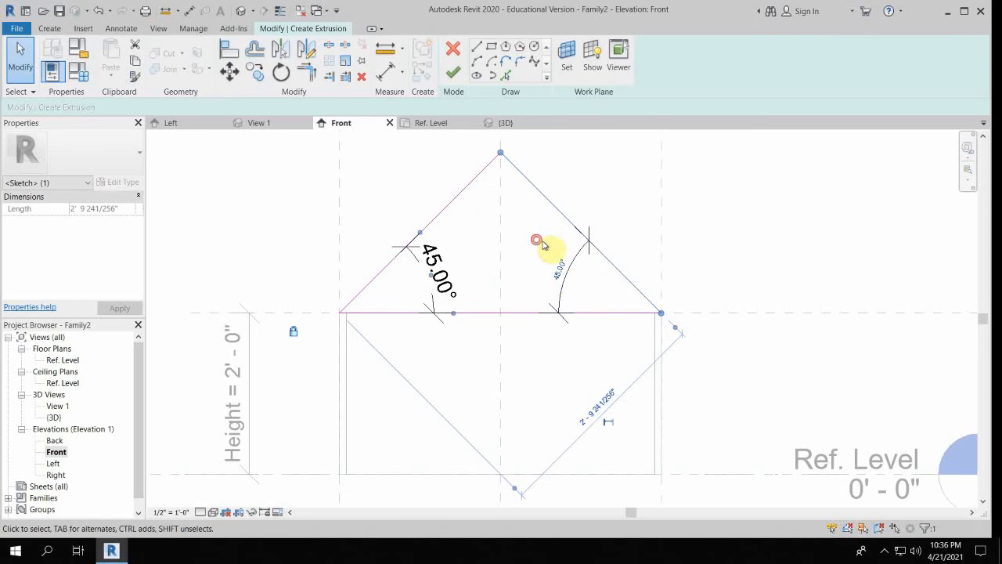
{"action": "left_click", "coordinate": [661, 191]}
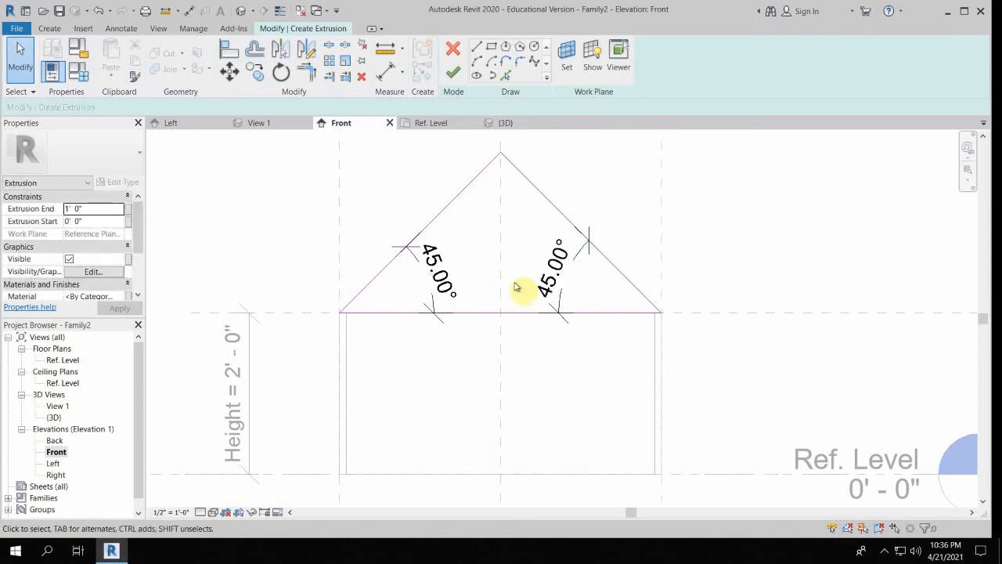
Finish the triangular sketch to create the roof extrusion with its 1' 0" depth
{"action": "left_click", "coordinate": [554, 264]}
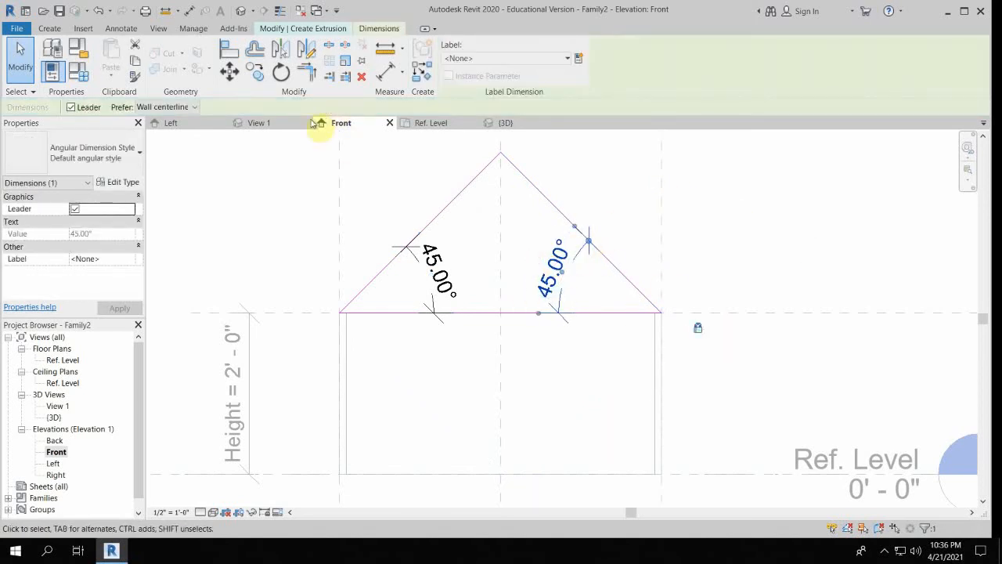
{"action": "scroll", "coordinate": [291, 198], "scroll_direction": "down", "scroll_amount": 3}
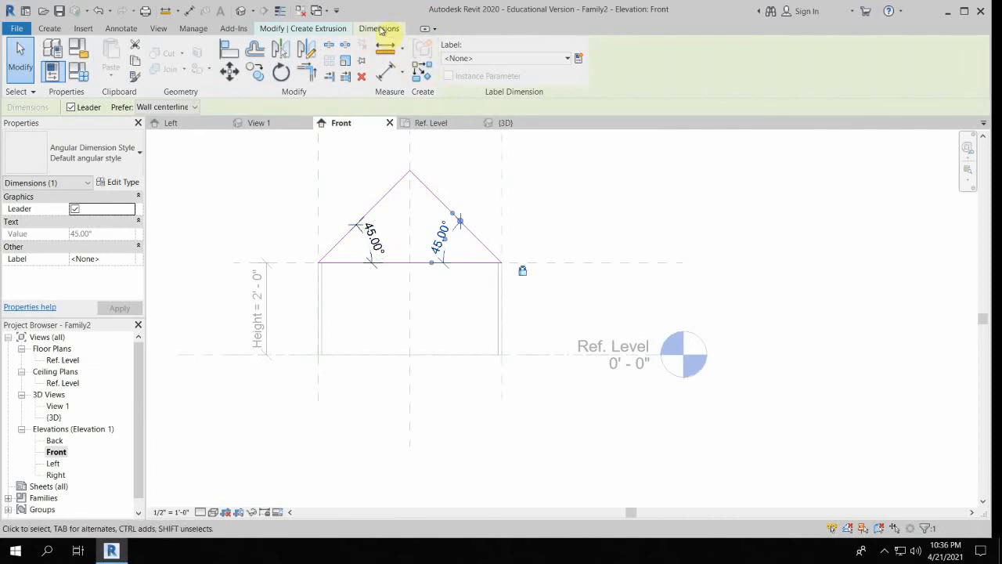
{"action": "left_click", "coordinate": [315, 28]}
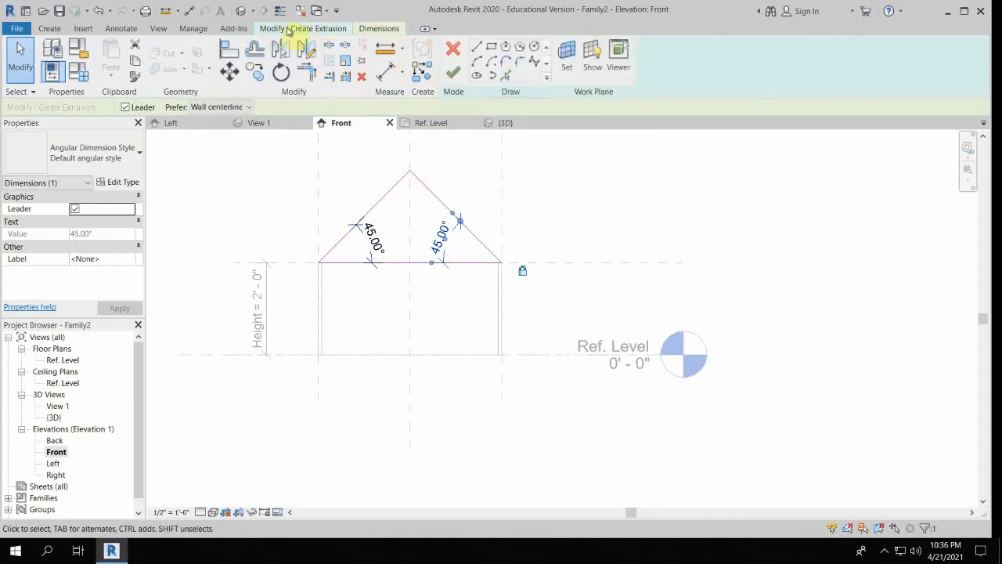
{"action": "left_click", "coordinate": [452, 71]}
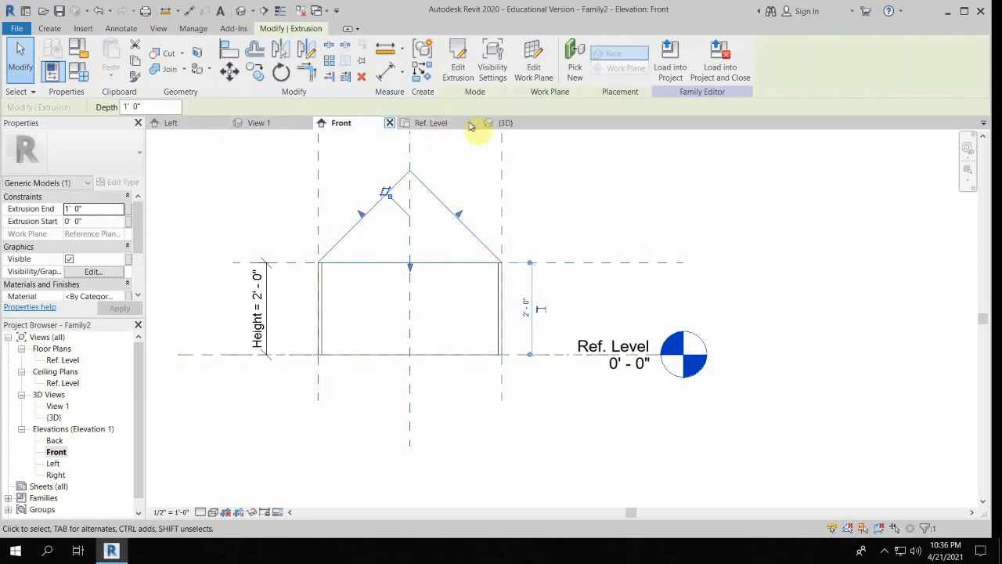
In the Ref. Level plan, align the roof extrusion's back edge with the back reference plane and lock the alignment
{"action": "double_click", "coordinate": [66, 361]}
{"action": "scroll", "coordinate": [401, 309], "scroll_direction": "up", "scroll_amount": 3}
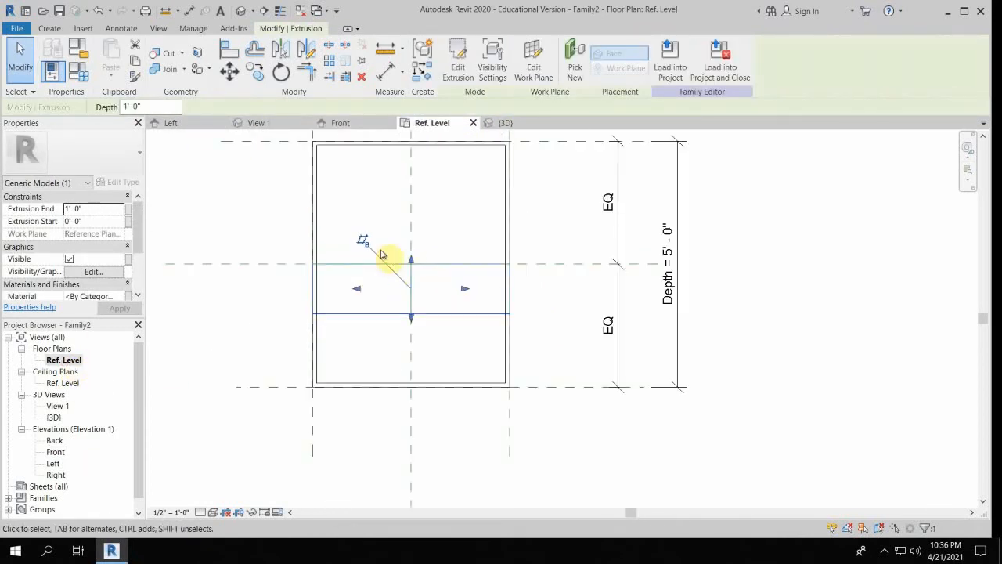
{"action": "middle_click_drag", "start_coordinate": [382, 255], "coordinate": [384, 308]}
{"action": "scroll", "coordinate": [384, 308], "scroll_direction": "up", "scroll_amount": 1}
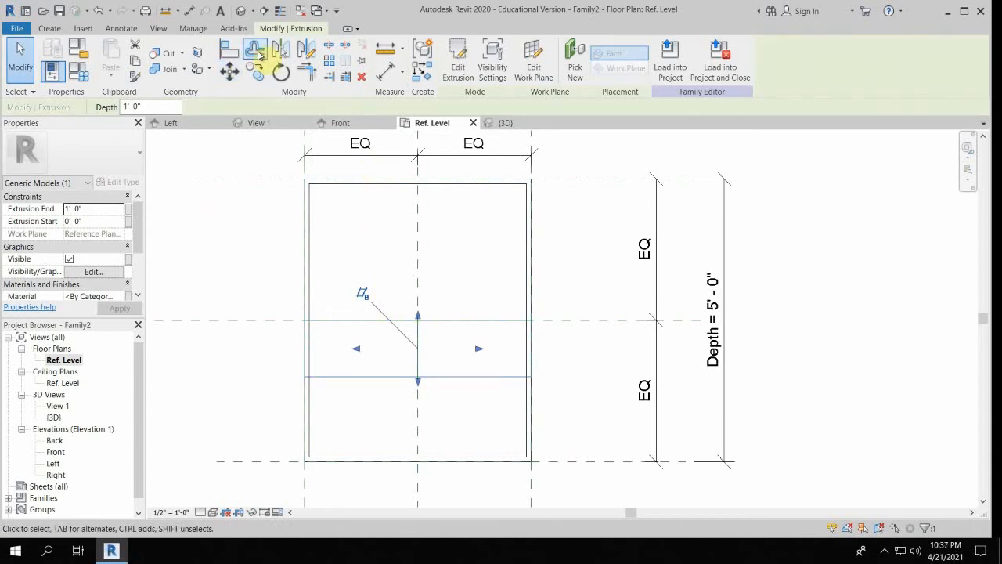
{"action": "left_click", "coordinate": [230, 51]}
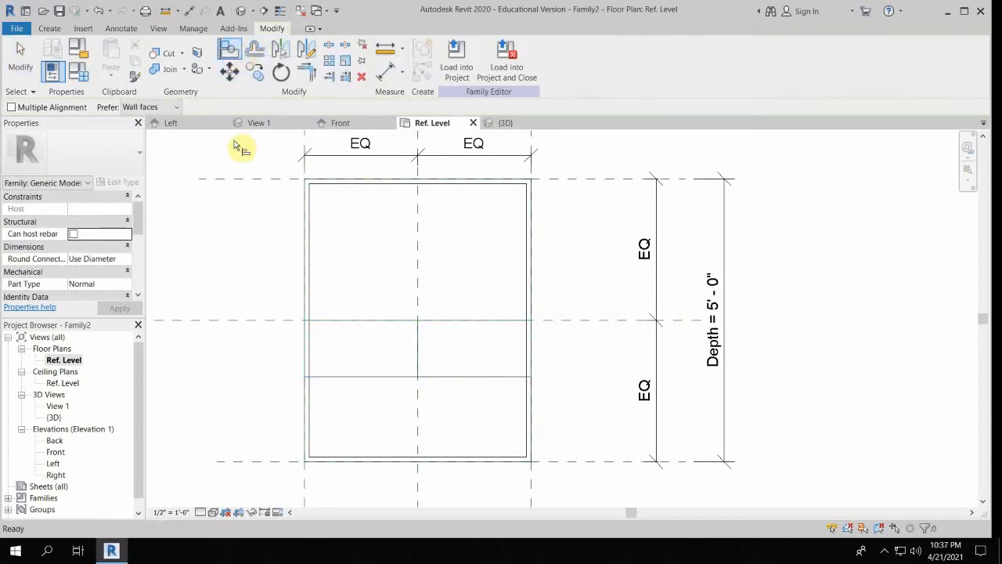
{"action": "left_click", "coordinate": [255, 180]}
{"action": "left_click", "coordinate": [346, 319]}
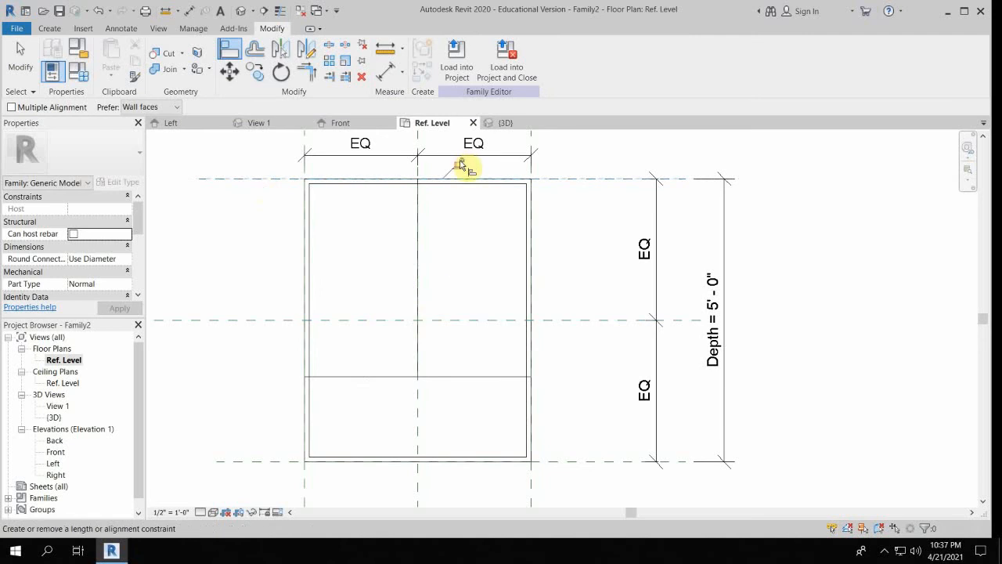
Align the roof extrusion's front edge with the front reference plane and lock the alignment
{"action": "middle_click_drag", "start_coordinate": [376, 335], "coordinate": [431, 264]}
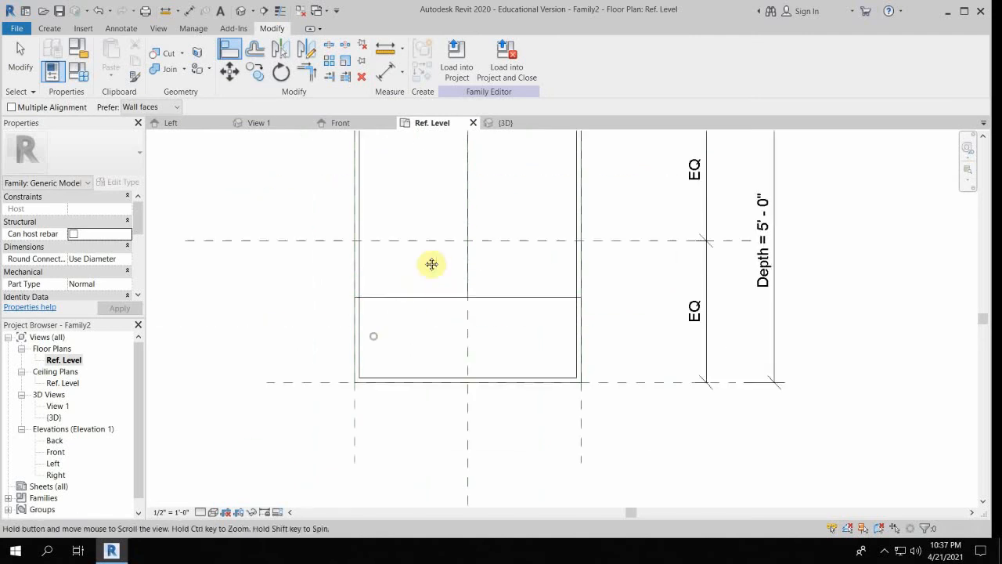
{"action": "left_click", "coordinate": [306, 385]}
{"action": "left_click", "coordinate": [415, 297]}
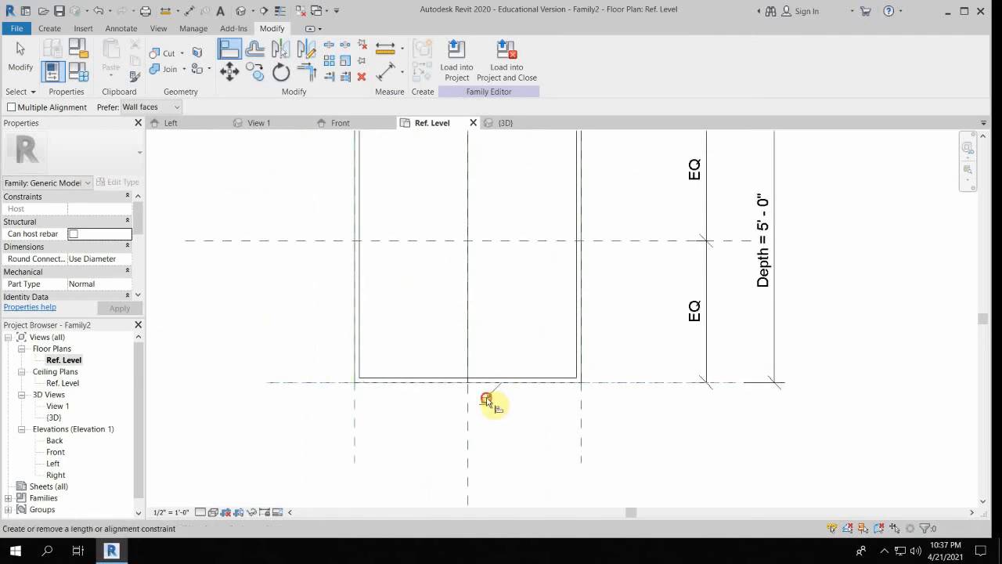
In the {3D} view, switch the family to Type 1 to test how the roof follows the box dimensions
{"action": "left_click", "coordinate": [240, 10]}
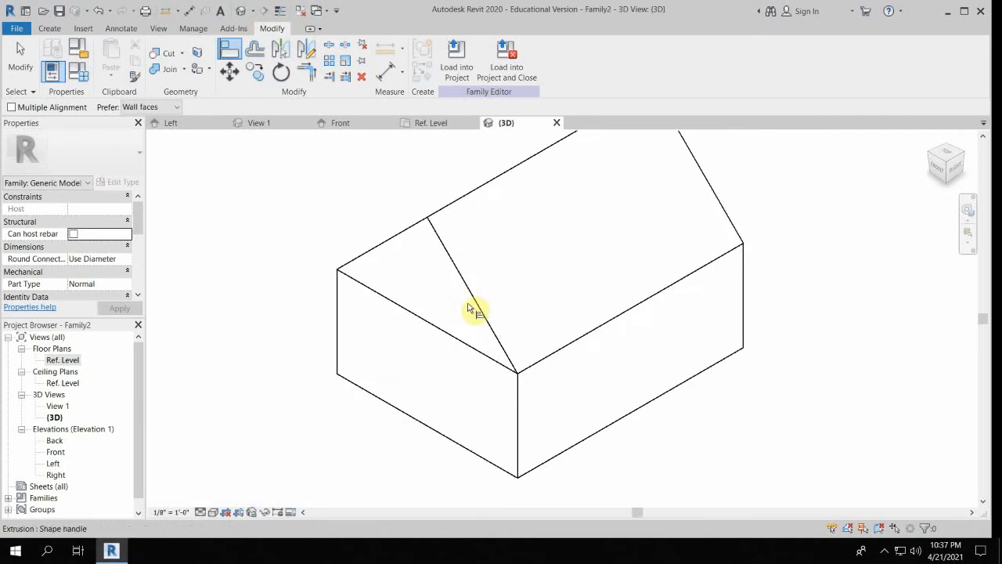
{"action": "scroll", "coordinate": [475, 310], "scroll_direction": "down", "scroll_amount": 3}
{"action": "middle_click_drag", "start_coordinate": [470, 324], "coordinate": [555, 224]}
{"action": "scroll", "coordinate": [555, 224], "scroll_direction": "up", "scroll_amount": 2}
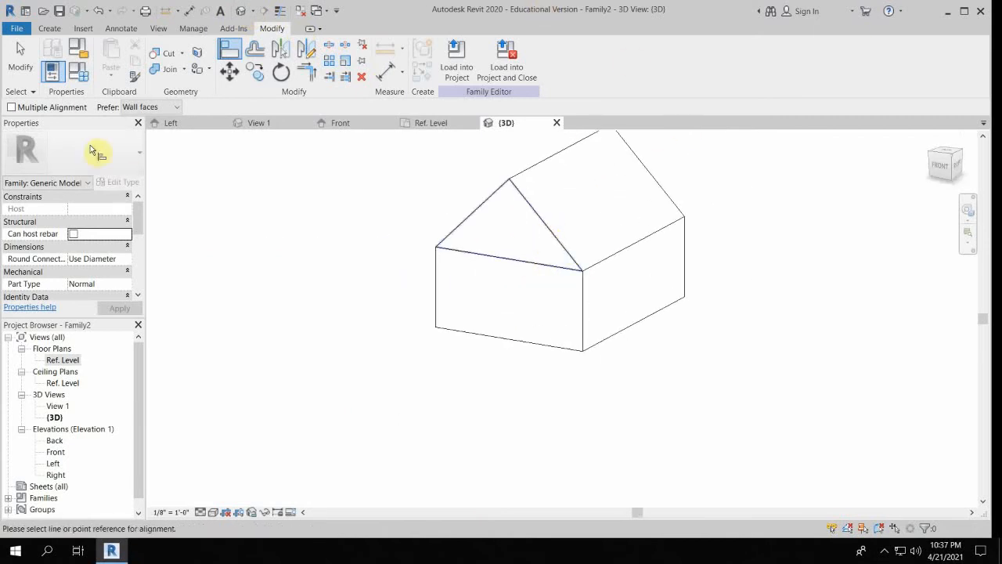
{"action": "left_click", "coordinate": [78, 71]}
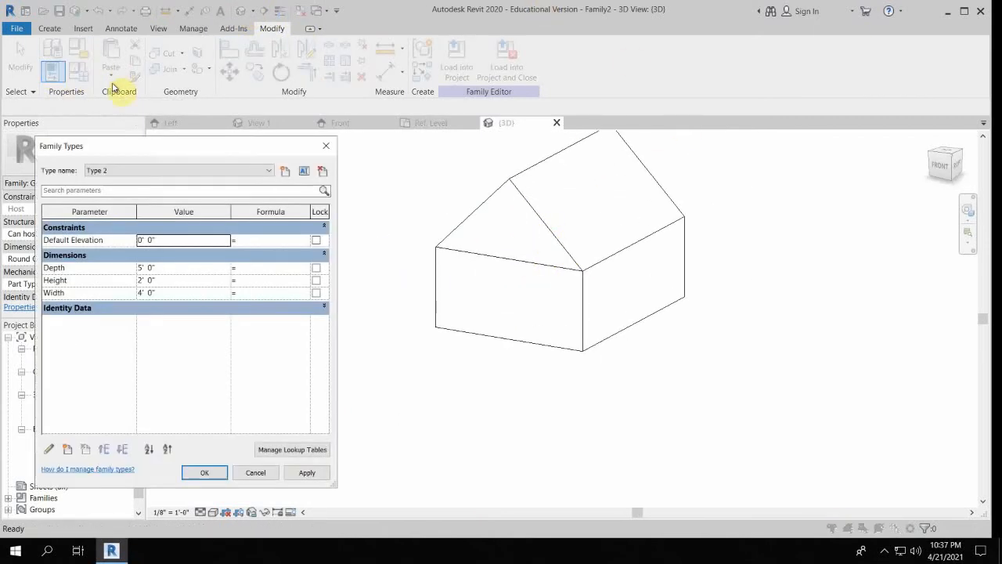
{"action": "left_click", "coordinate": [125, 170]}
{"action": "left_click", "coordinate": [125, 186]}
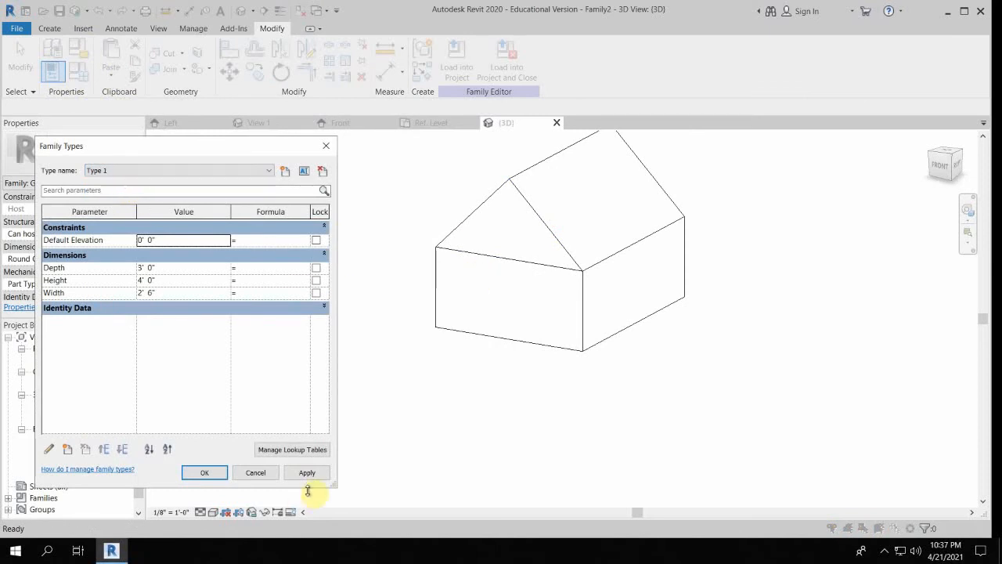
{"action": "left_click", "coordinate": [223, 473]}
{"action": "scroll", "coordinate": [519, 290], "scroll_direction": "down", "scroll_amount": 3}
{"action": "middle_click_drag", "start_coordinate": [523, 305], "coordinate": [470, 420]}
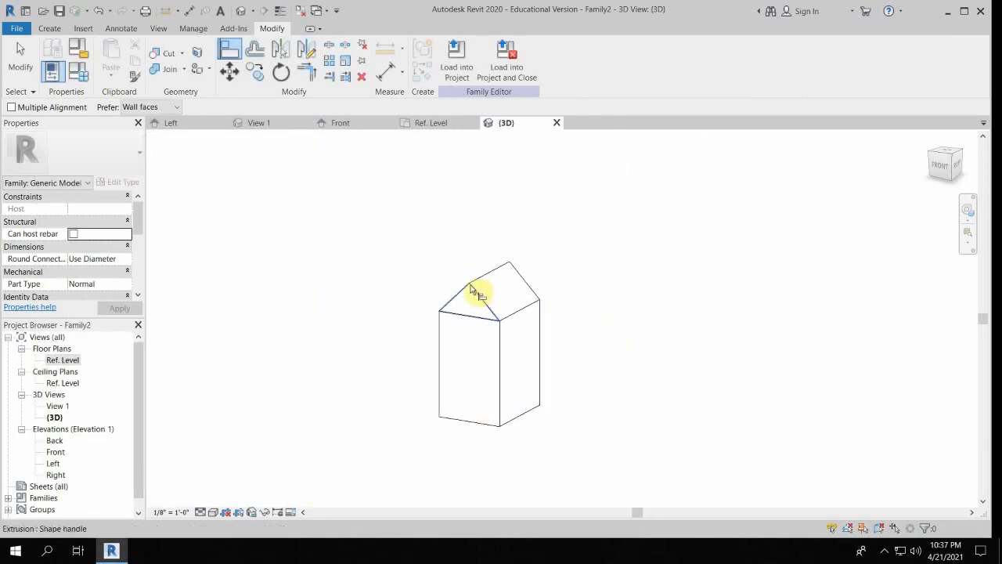
{"action": "key", "text": "a"}
{"action": "key", "text": "l"}
{"action": "scroll", "coordinate": [487, 331], "scroll_direction": "up", "scroll_amount": 3}
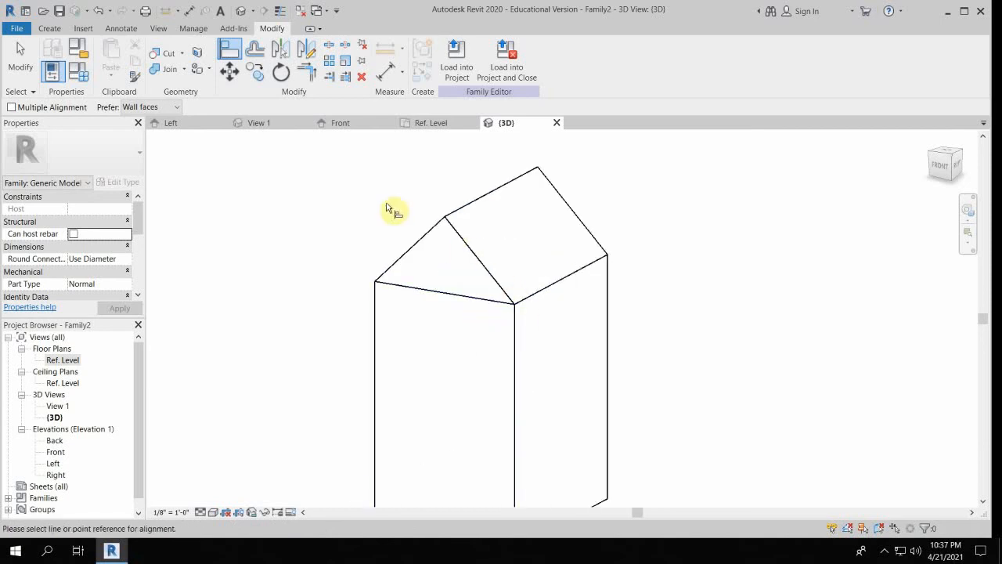
{"action": "scroll", "coordinate": [470, 262], "scroll_direction": "down", "scroll_amount": 3}
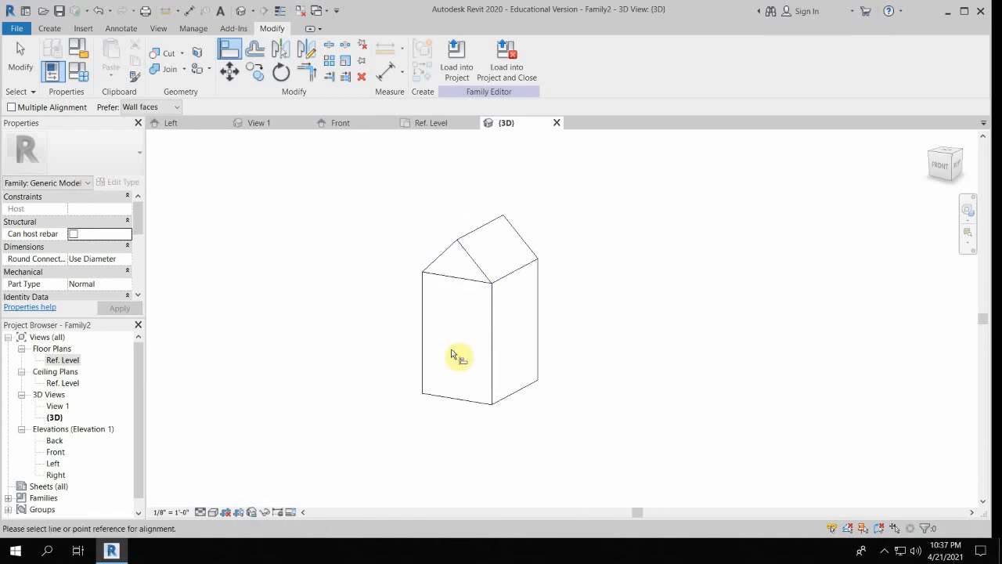
In the Front elevation, draw two vertical reference planes, one just inside each side wall of the box
{"action": "left_click", "coordinate": [334, 125]}
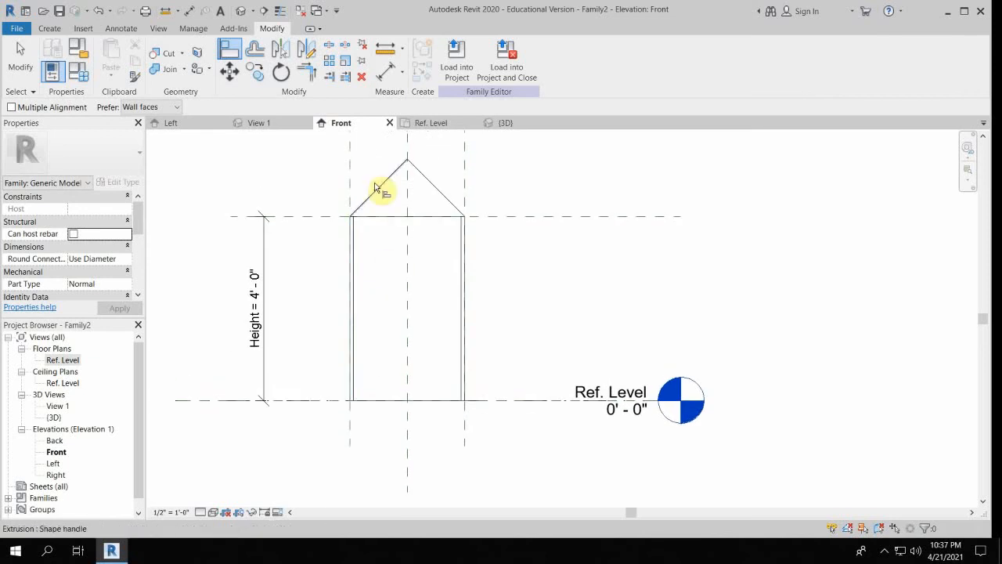
{"action": "scroll", "coordinate": [384, 237], "scroll_direction": "up", "scroll_amount": 2}
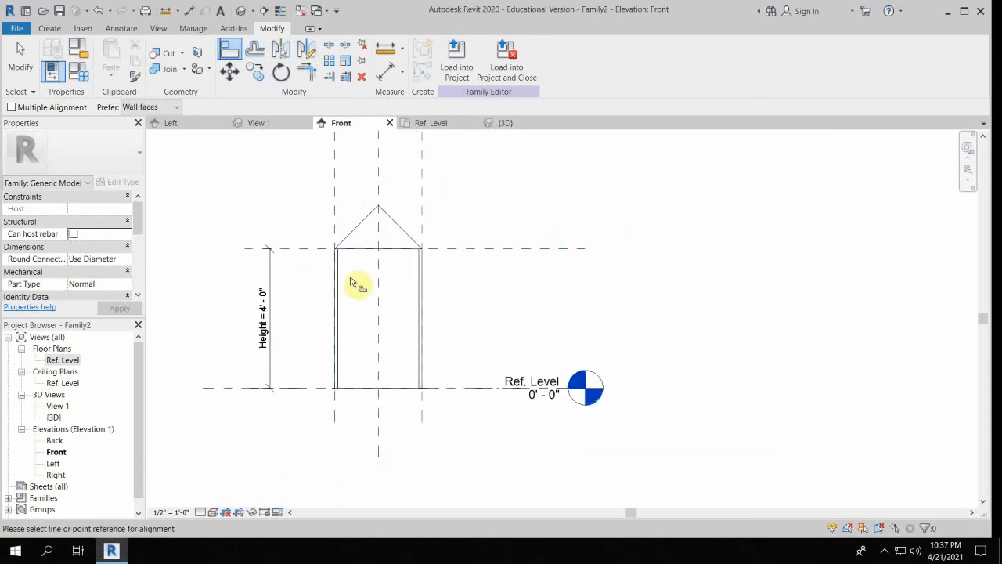
{"action": "scroll", "coordinate": [335, 266], "scroll_direction": "down", "scroll_amount": 2}
{"action": "key", "text": "Escape"}
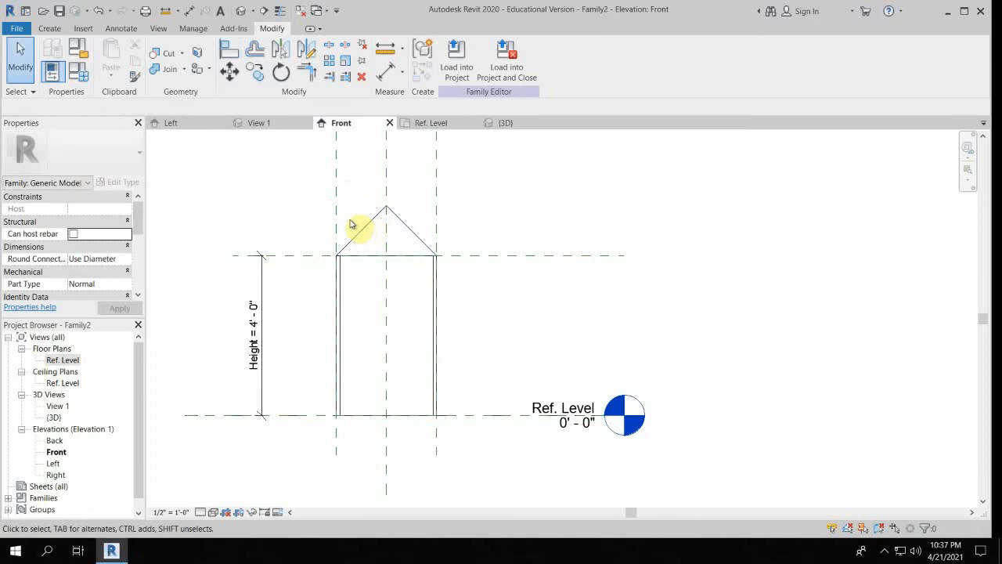
{"action": "key", "text": "r"}
{"action": "key", "text": "p"}
{"action": "left_click", "coordinate": [347, 197]}
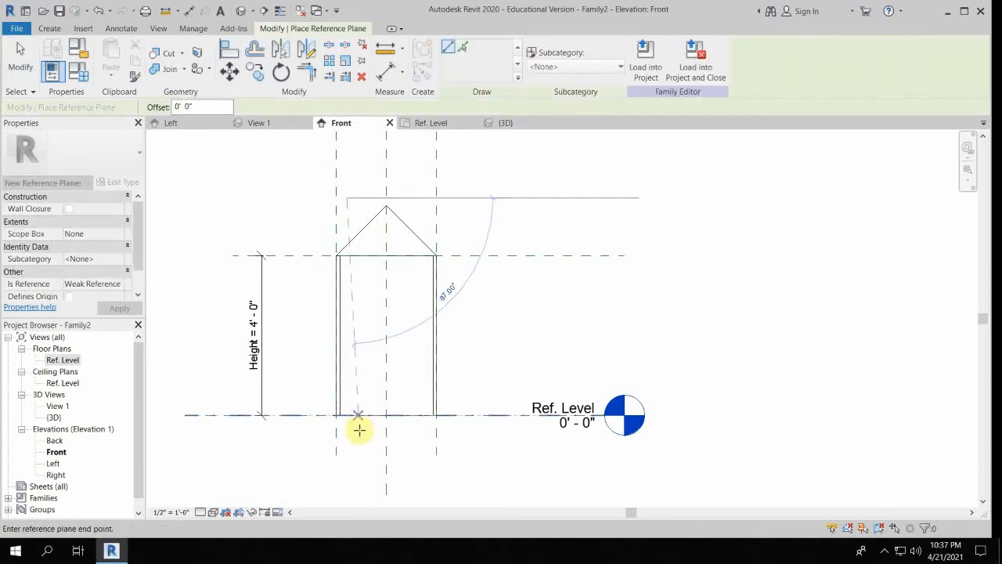
{"action": "left_click", "coordinate": [347, 440]}
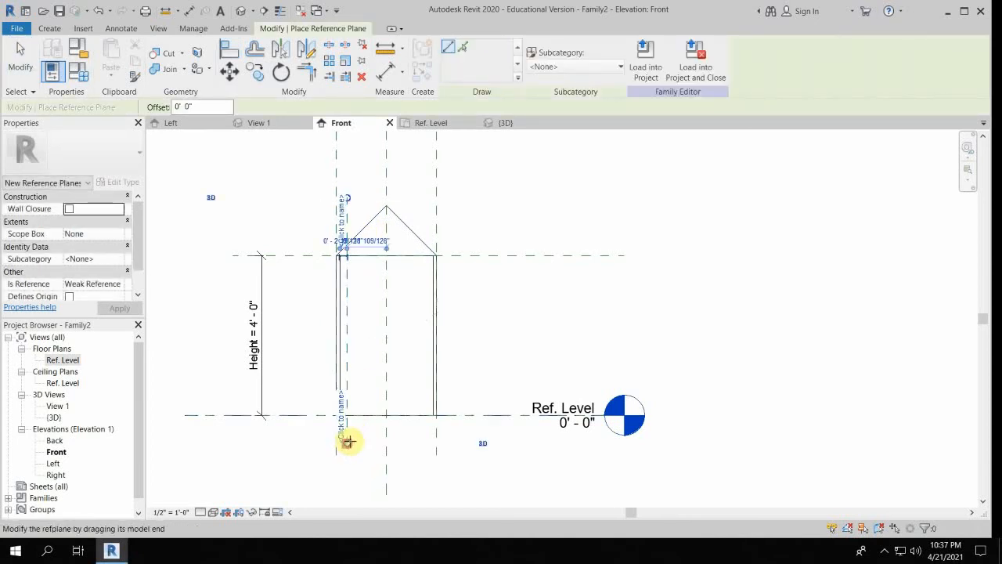
{"action": "left_click", "coordinate": [426, 197]}
{"action": "left_click", "coordinate": [422, 454]}
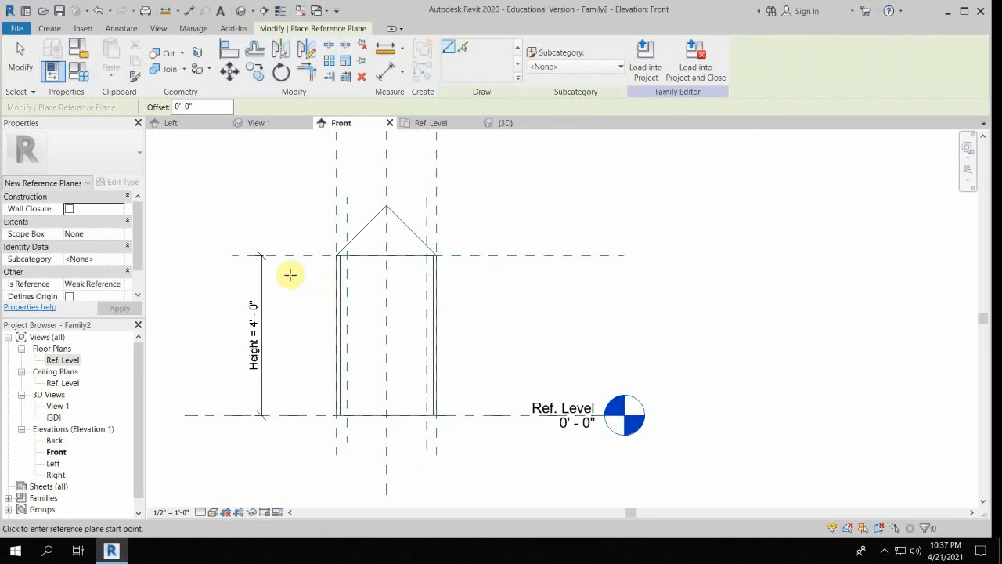
{"action": "left_click", "coordinate": [300, 275]}
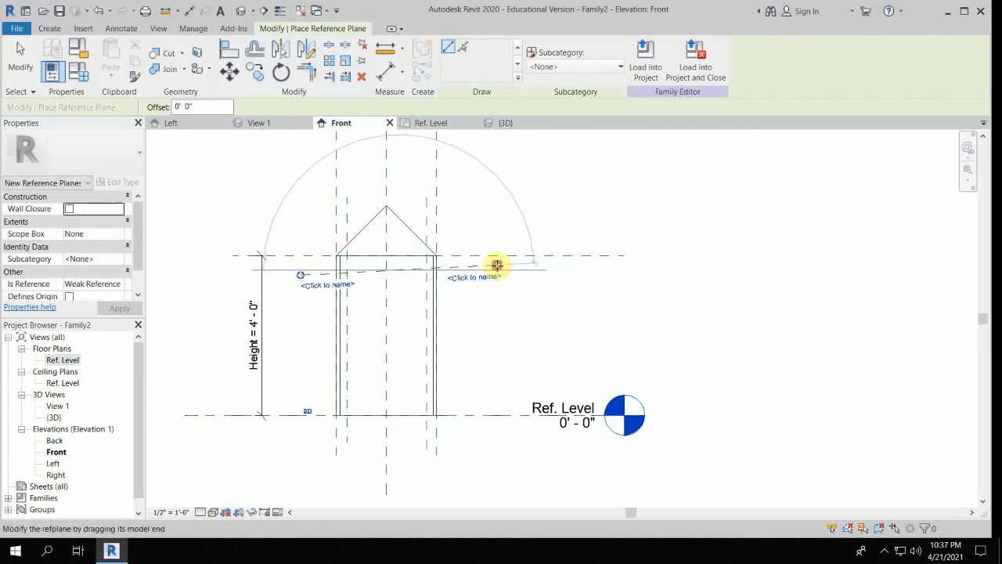
{"action": "left_click", "coordinate": [497, 264]}
{"action": "key", "text": "Escape"}
{"action": "key", "text": "Escape"}
{"action": "left_click", "coordinate": [380, 271]}
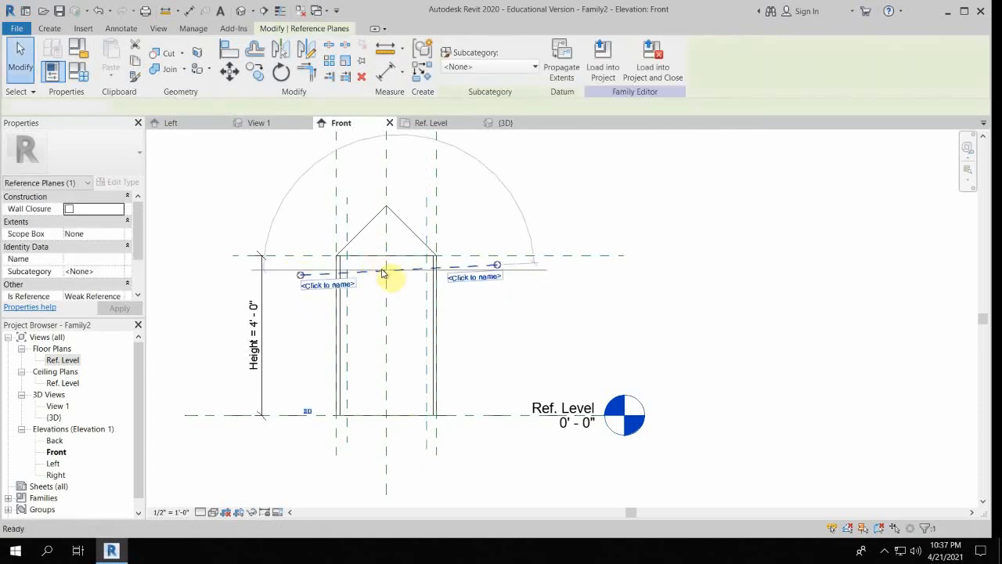
{"action": "key", "text": "Delete"}
Draw two horizontal reference planes across the upper part of the box, below the roof base
{"action": "key", "text": "r"}
{"action": "key", "text": "p"}
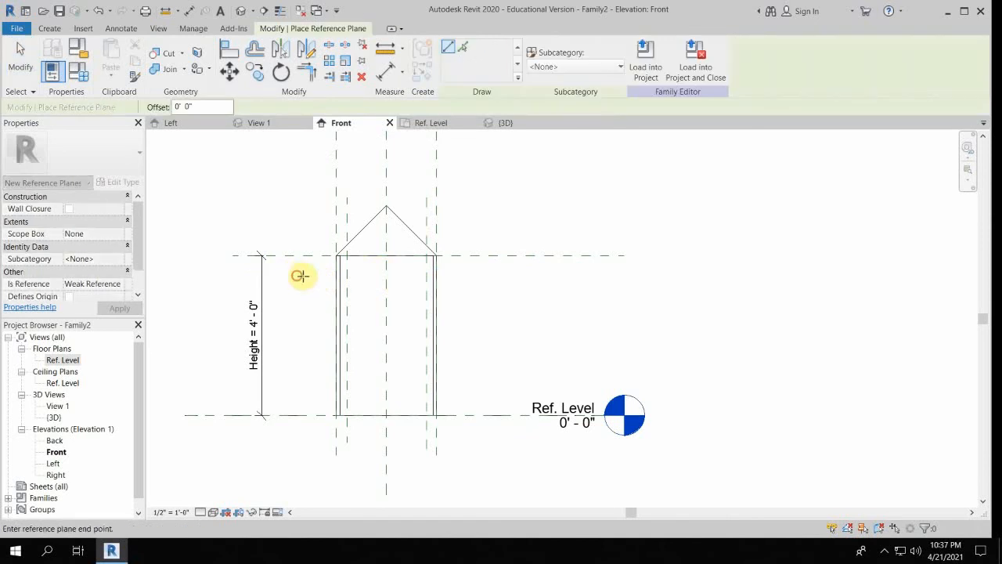
{"action": "left_click", "coordinate": [300, 275]}
{"action": "left_click", "coordinate": [509, 275]}
{"action": "left_click", "coordinate": [305, 310]}
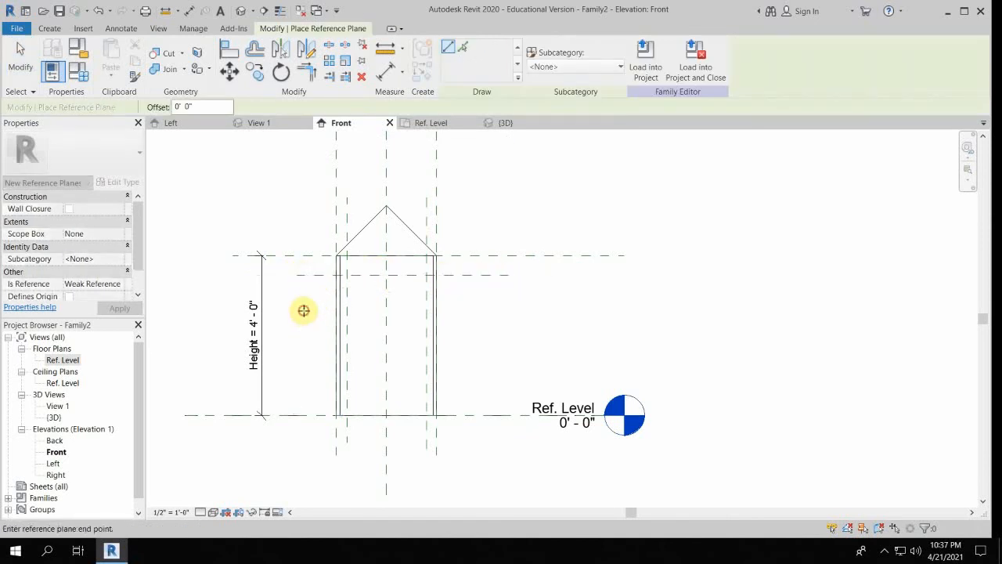
{"action": "left_click", "coordinate": [509, 310]}
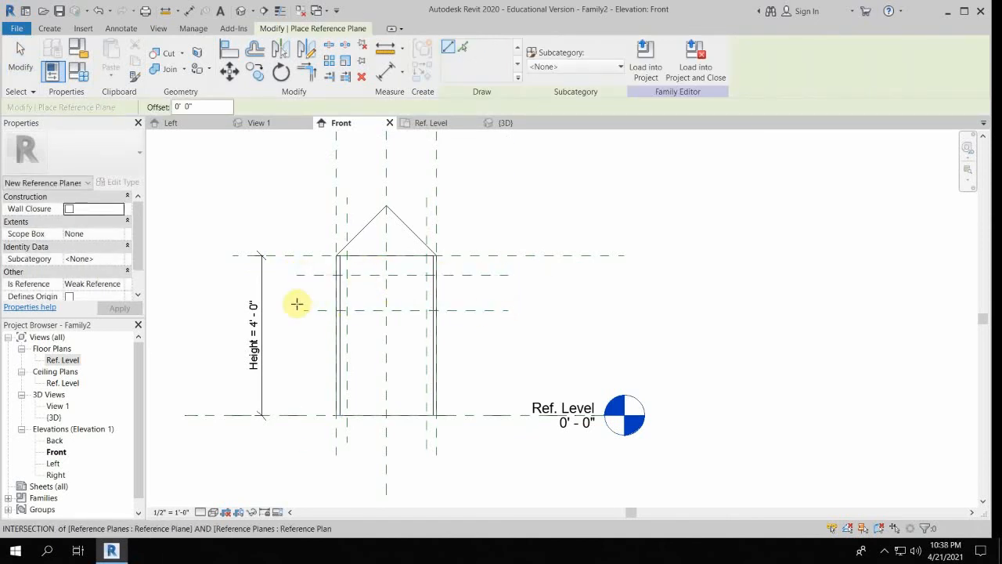
{"action": "scroll", "coordinate": [362, 278], "scroll_direction": "up", "scroll_amount": 2}
{"action": "key", "text": "Escape"}
{"action": "scroll", "coordinate": [387, 345], "scroll_direction": "down", "scroll_amount": 3}
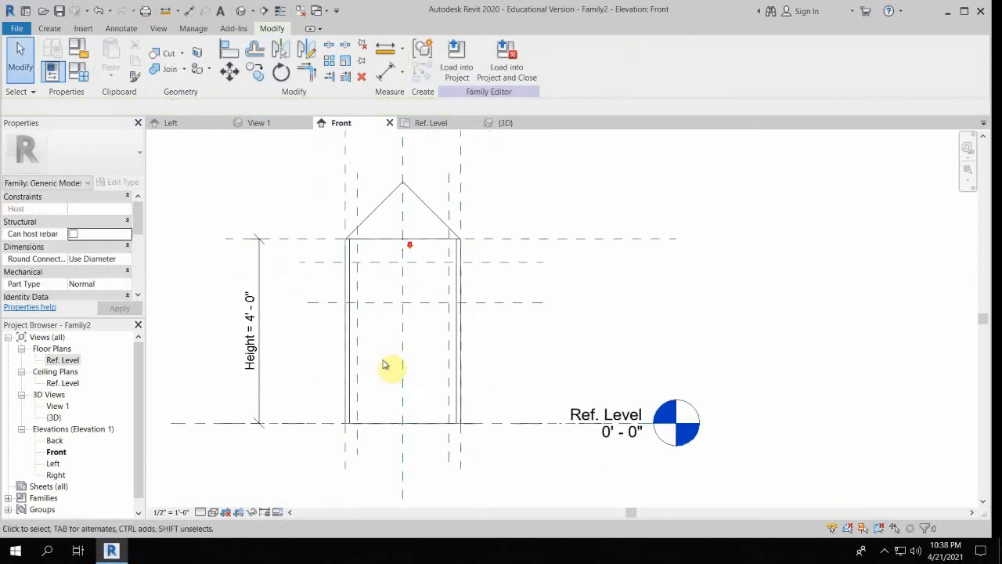
Add aligned dimensions below the box between each outer side reference plane and its neighbouring inner vertical plane
{"action": "scroll", "coordinate": [369, 402], "scroll_direction": "up", "scroll_amount": 5}
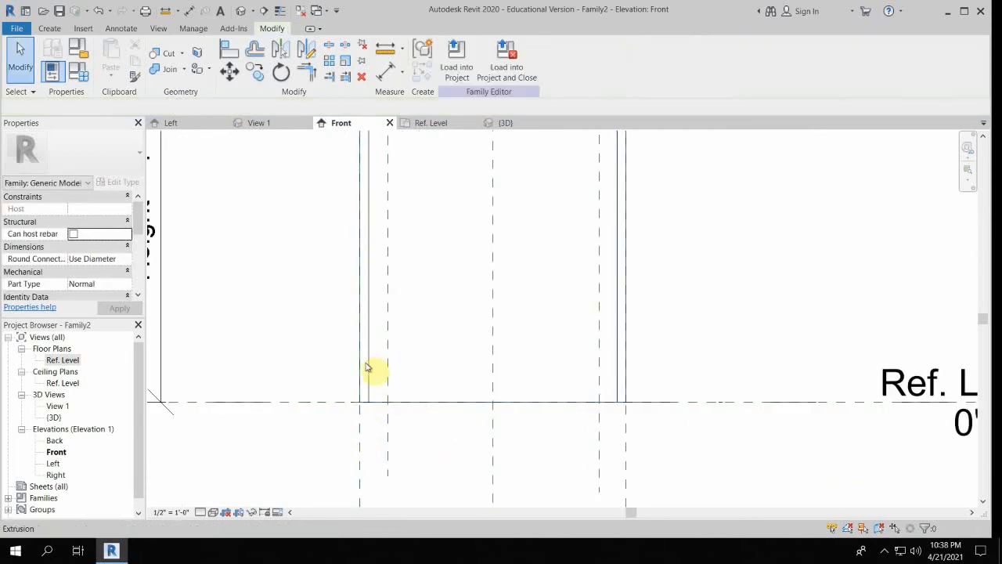
{"action": "key", "text": "i"}
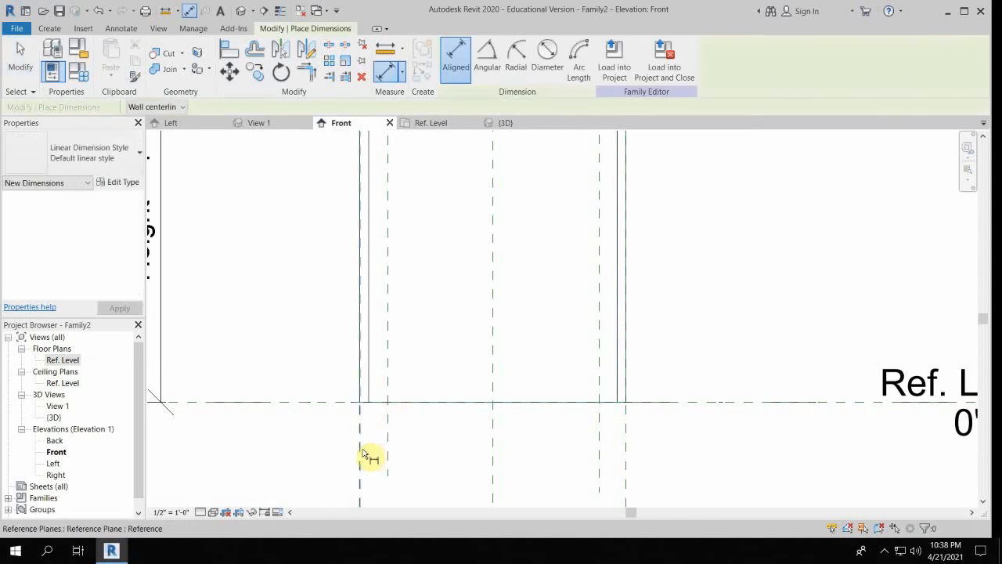
{"action": "left_click", "coordinate": [362, 448]}
{"action": "left_click", "coordinate": [390, 447]}
{"action": "scroll", "coordinate": [392, 444], "scroll_direction": "down", "scroll_amount": 1}
{"action": "middle_click_drag", "start_coordinate": [393, 444], "coordinate": [356, 306]}
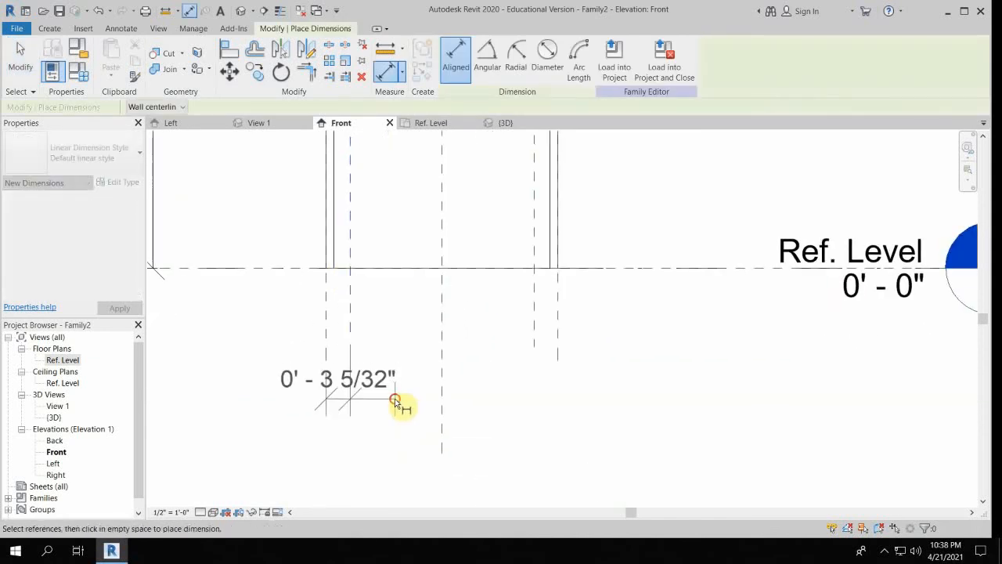
{"action": "left_click", "coordinate": [395, 398]}
{"action": "left_click", "coordinate": [558, 315]}
{"action": "left_click", "coordinate": [537, 315]}
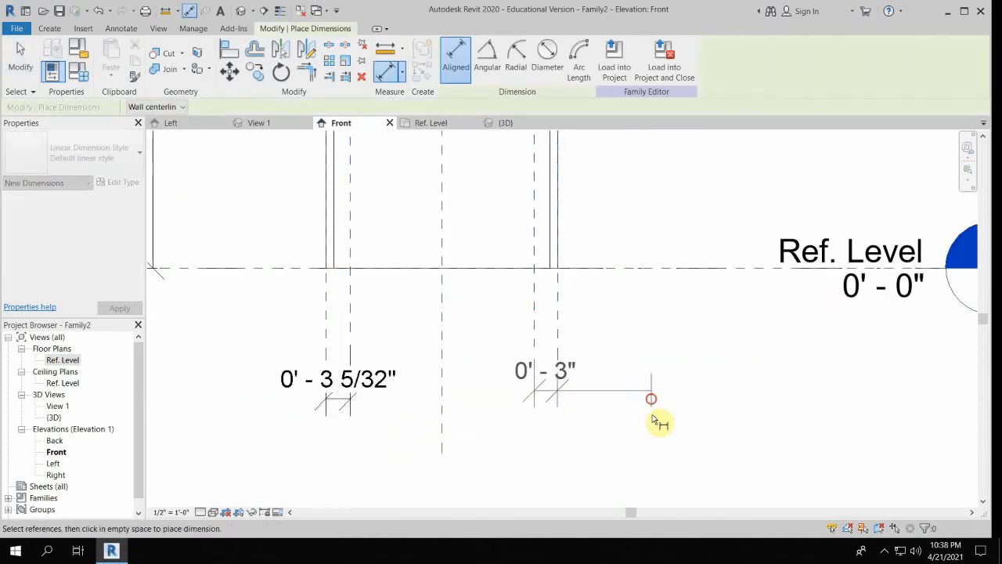
{"action": "left_click", "coordinate": [651, 409]}
Add an aligned dimension between the reference plane at the box top and the upper new horizontal plane
{"action": "middle_click_drag", "start_coordinate": [610, 250], "coordinate": [592, 475]}
{"action": "middle_click_drag", "start_coordinate": [560, 250], "coordinate": [554, 427]}
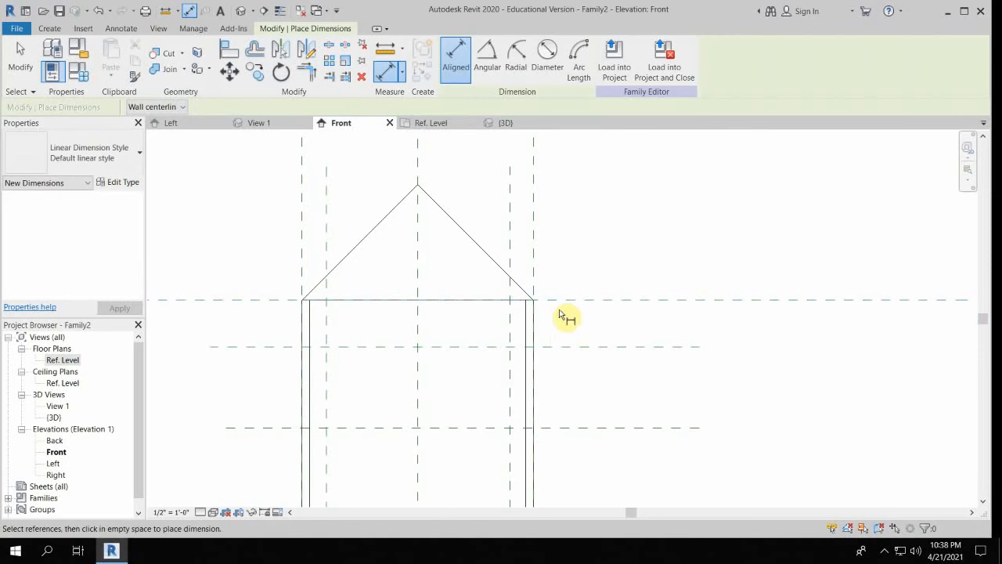
{"action": "left_click", "coordinate": [562, 301]}
{"action": "left_click", "coordinate": [581, 347]}
{"action": "left_click", "coordinate": [621, 227]}
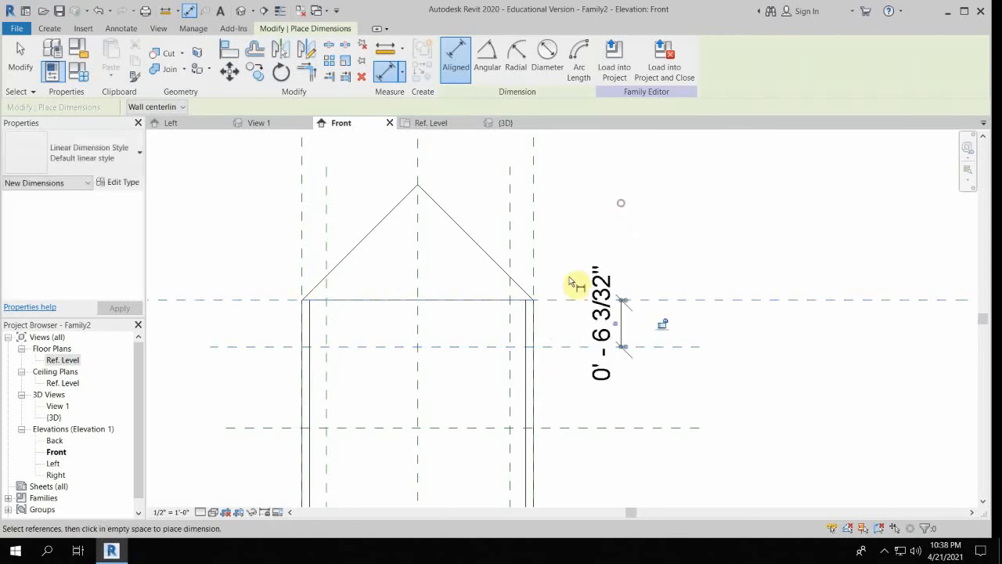
{"action": "key", "text": "Escape"}
Set the left inner vertical reference plane's offset from the left outer plane to 6"
{"action": "scroll", "coordinate": [411, 324], "scroll_direction": "down", "scroll_amount": 3}
{"action": "left_click", "coordinate": [374, 357]}
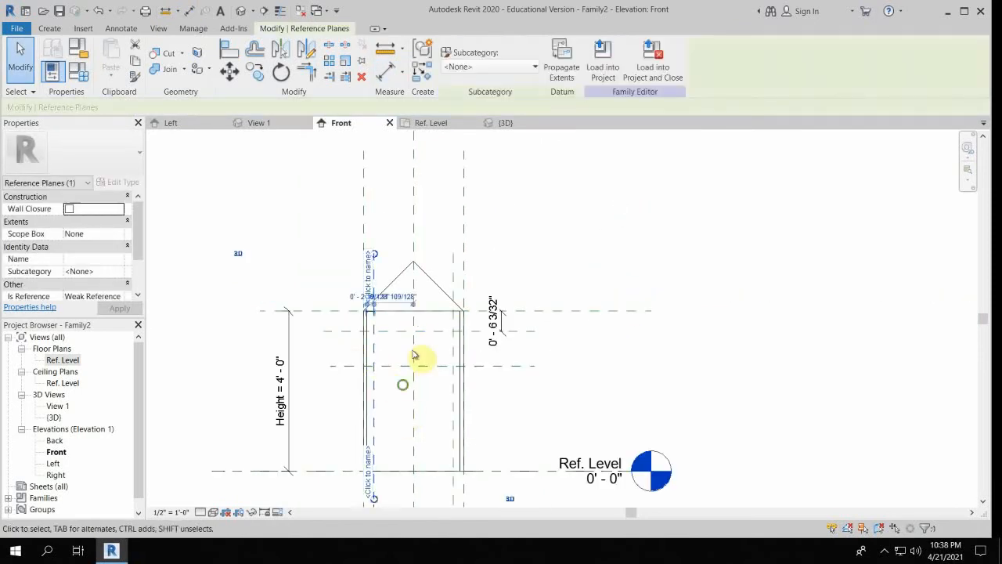
{"action": "middle_click_drag", "start_coordinate": [413, 356], "coordinate": [450, 230]}
{"action": "scroll", "coordinate": [420, 422], "scroll_direction": "up", "scroll_amount": 2}
{"action": "left_click", "coordinate": [417, 390]}
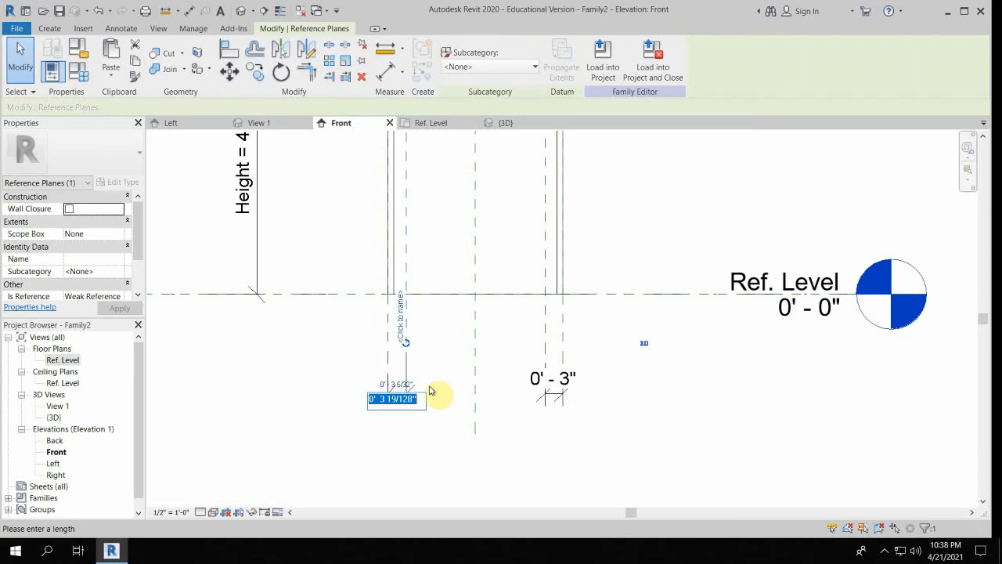
{"action": "type", "text": "6\""}
{"action": "key", "text": "Return"}
Set the right inner vertical reference plane's offset from the right outer plane to 6"
{"action": "scroll", "coordinate": [526, 332], "scroll_direction": "down", "scroll_amount": 2}
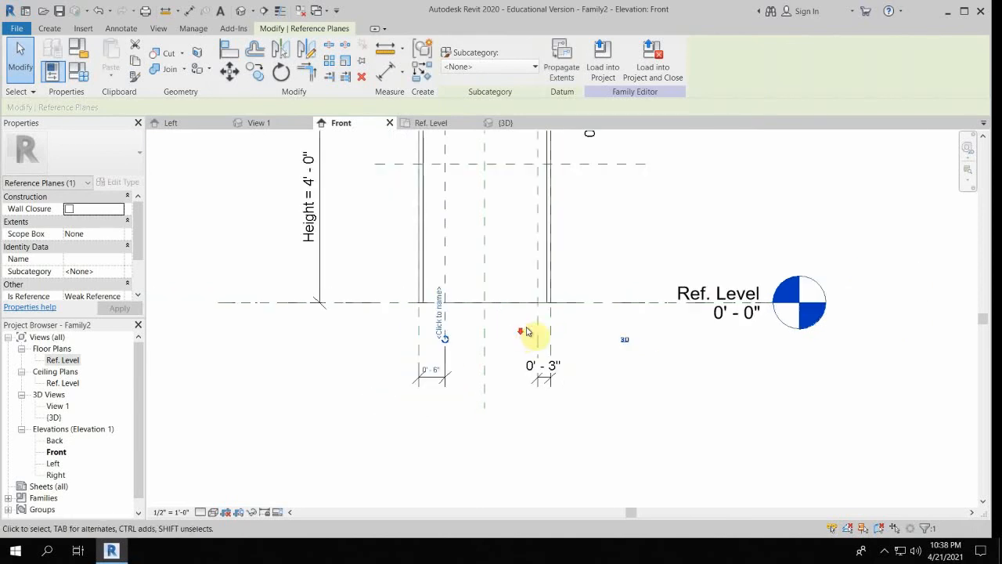
{"action": "left_click", "coordinate": [538, 344]}
{"action": "left_click", "coordinate": [535, 378]}
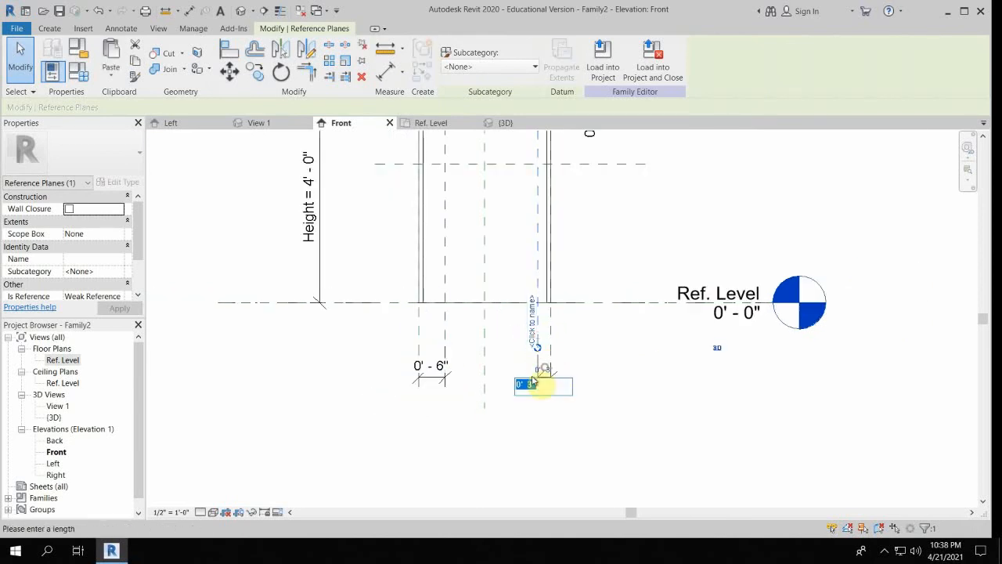
{"action": "type", "text": "6\""}
{"action": "key", "text": "Return"}
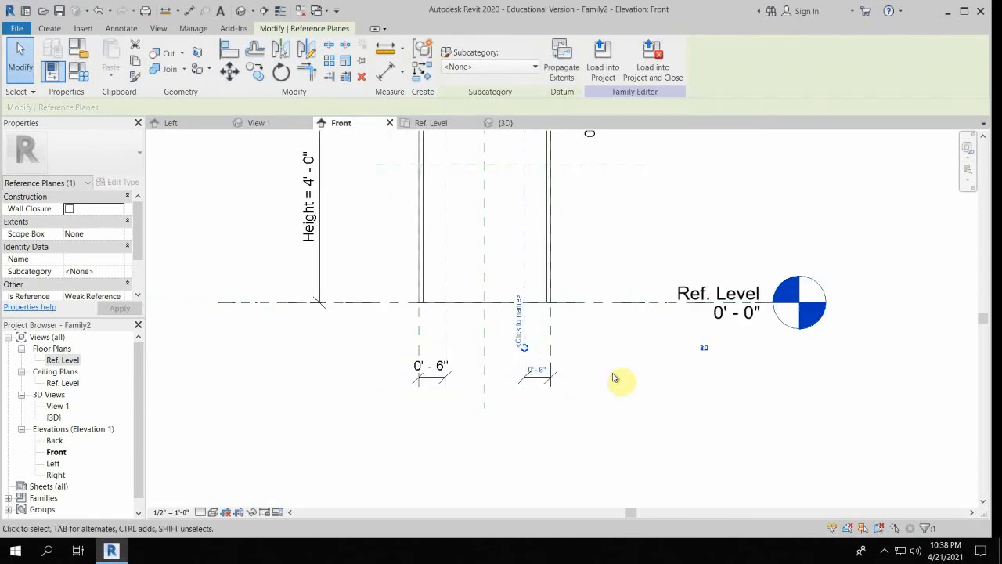
Lock the two 6" dimensions below the box that position the inner vertical reference planes
{"action": "left_click", "coordinate": [546, 376]}
{"action": "left_click", "coordinate": [616, 375]}
{"action": "left_click", "coordinate": [622, 400]}
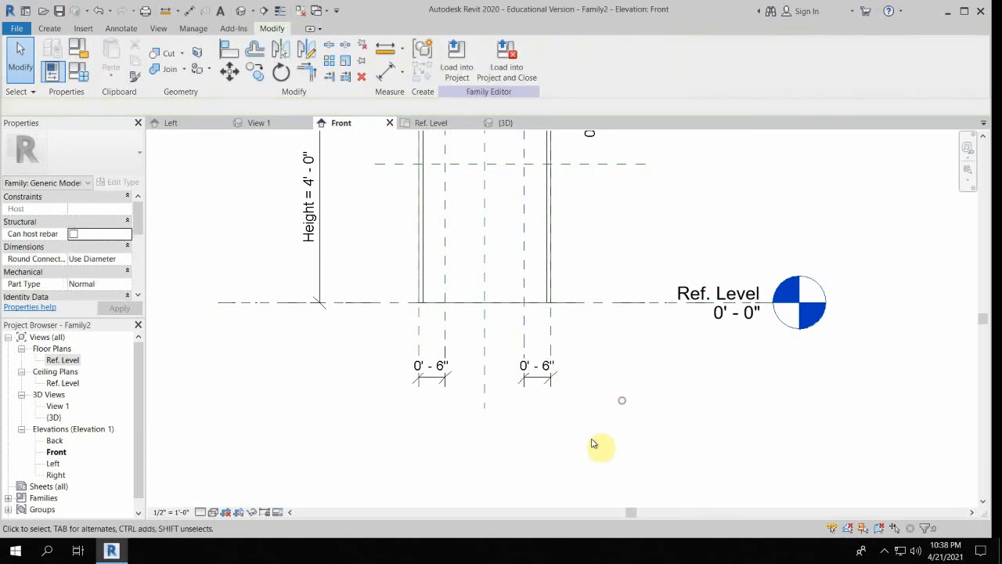
{"action": "left_click", "coordinate": [542, 366]}
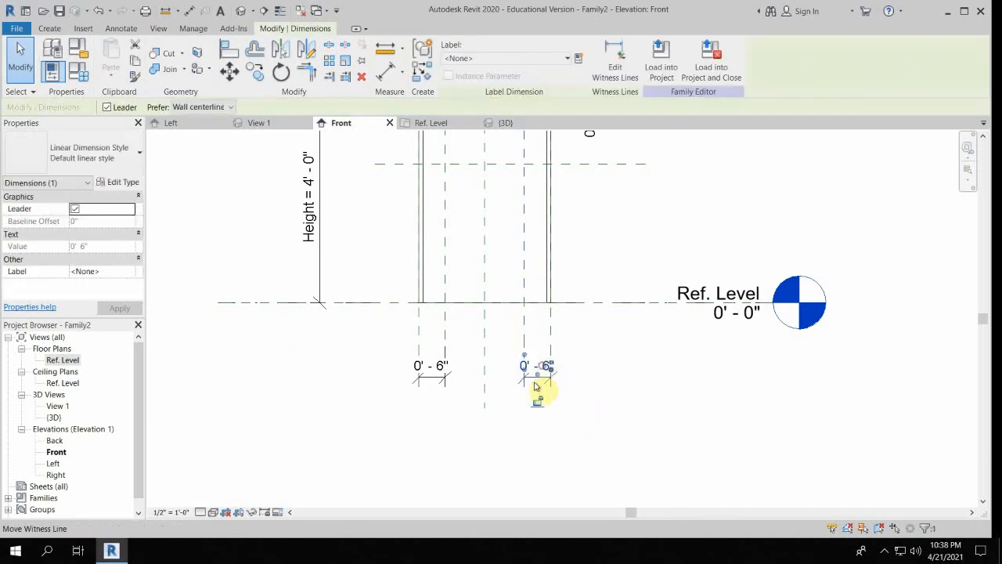
{"action": "left_click", "coordinate": [440, 374]}
Set the upper inner horizontal reference plane's offset from the box top to 6"
{"action": "scroll", "coordinate": [559, 305], "scroll_direction": "up", "scroll_amount": 4}
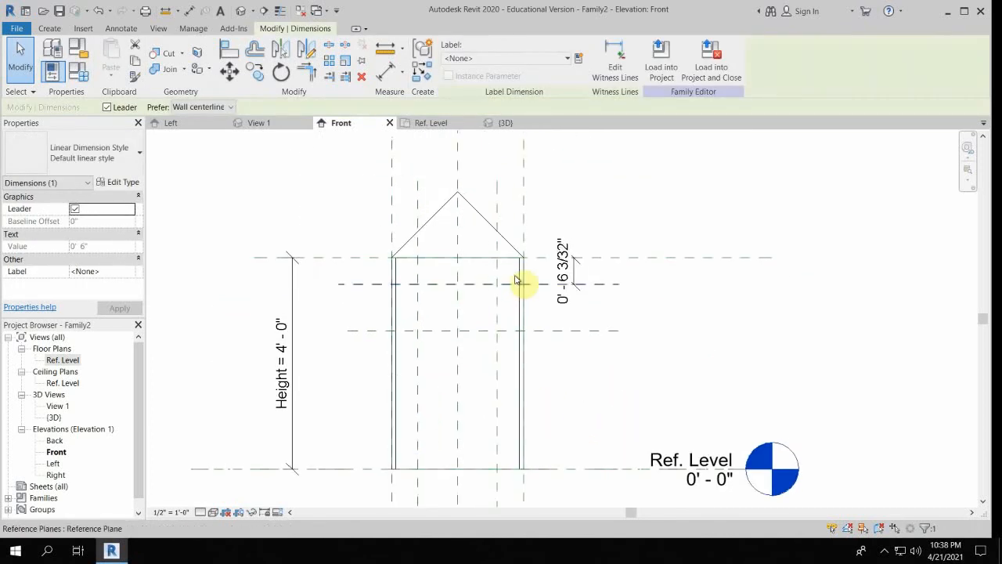
{"action": "left_click", "coordinate": [559, 295]}
{"action": "left_click", "coordinate": [592, 272]}
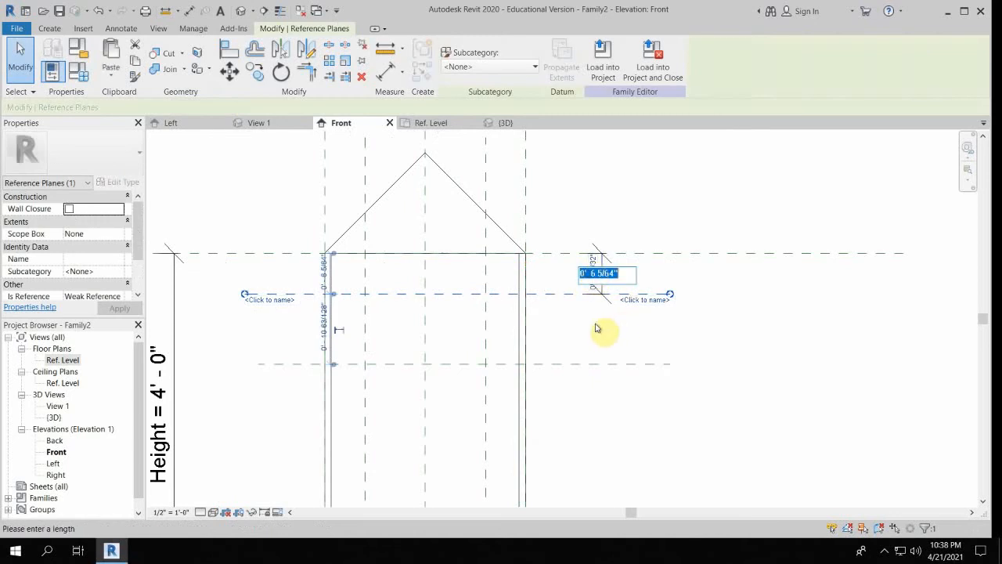
{"action": "key", "text": "Return"}
{"action": "left_click", "coordinate": [548, 284]}
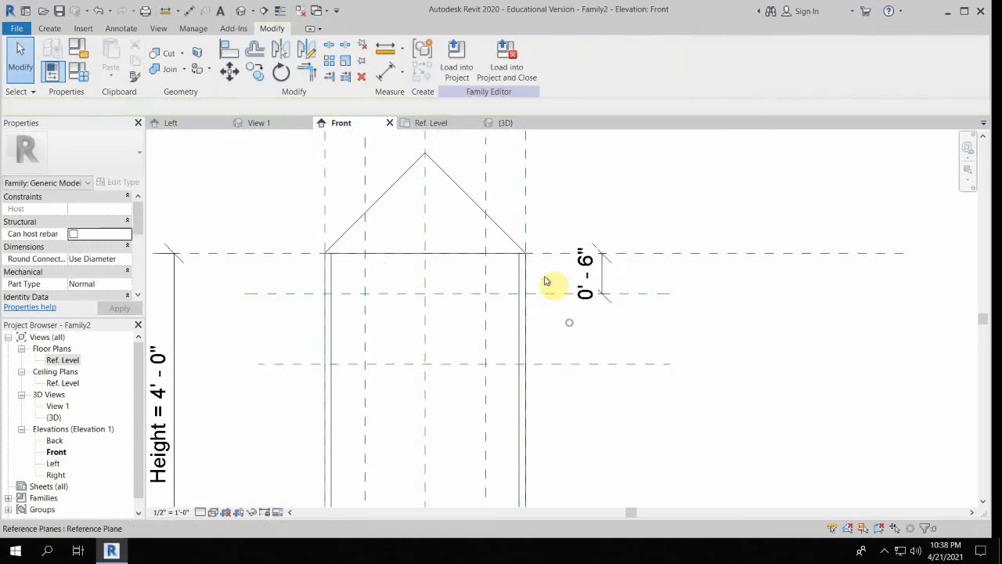
Lock the dimension between the box top and the upper inner horizontal reference plane
{"action": "left_click", "coordinate": [556, 294]}
{"action": "left_click", "coordinate": [593, 275]}
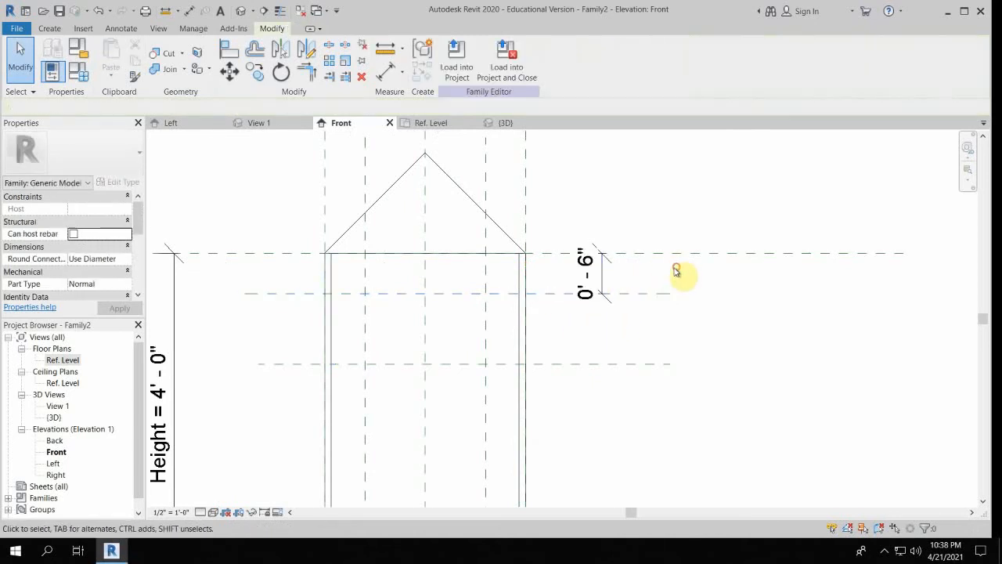
{"action": "left_click", "coordinate": [587, 270]}
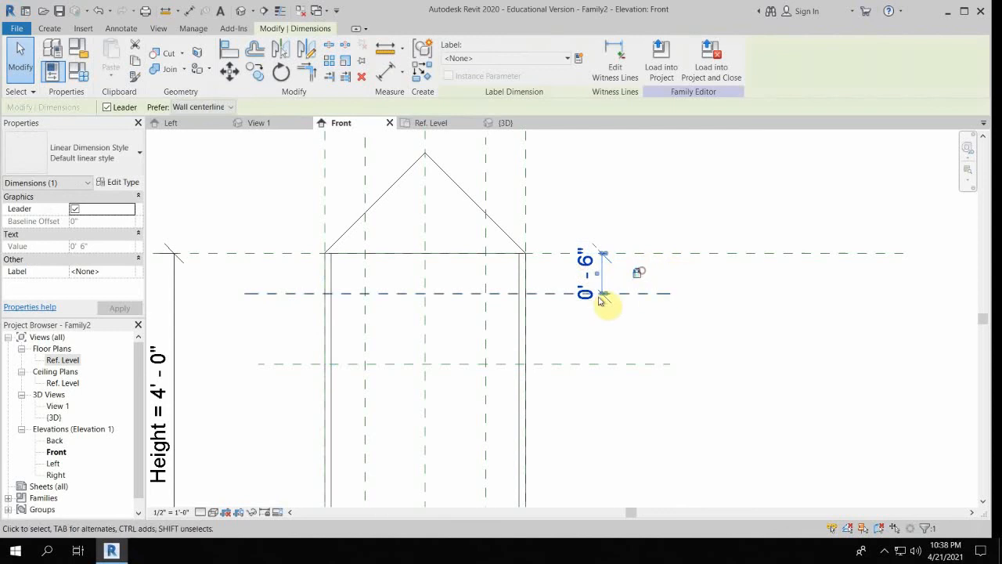
{"action": "scroll", "coordinate": [615, 282], "scroll_direction": "down", "scroll_amount": 2}
{"action": "key", "text": "Escape"}
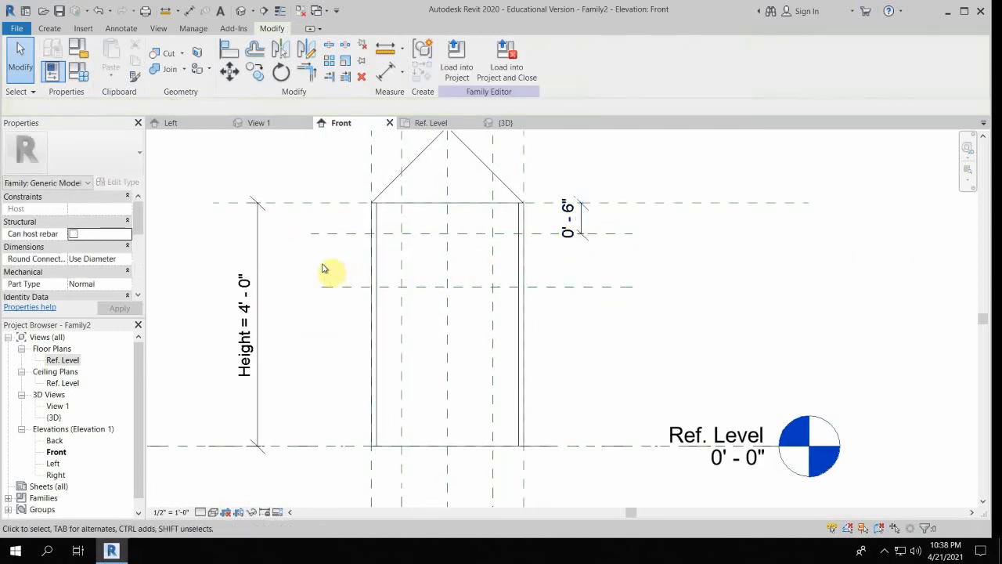
Add a length-type family parameter named "arc height", grouped under Dimensions as a type parameter
{"action": "mouse_move", "coordinate": [463, 248]}
{"action": "middle_mouse_down"}
{"action": "mouse_move", "coordinate": [456, 298]}
{"action": "mouse_move", "coordinate": [443, 308]}
{"action": "mouse_move", "coordinate": [429, 302]}
{"action": "middle_mouse_up"}
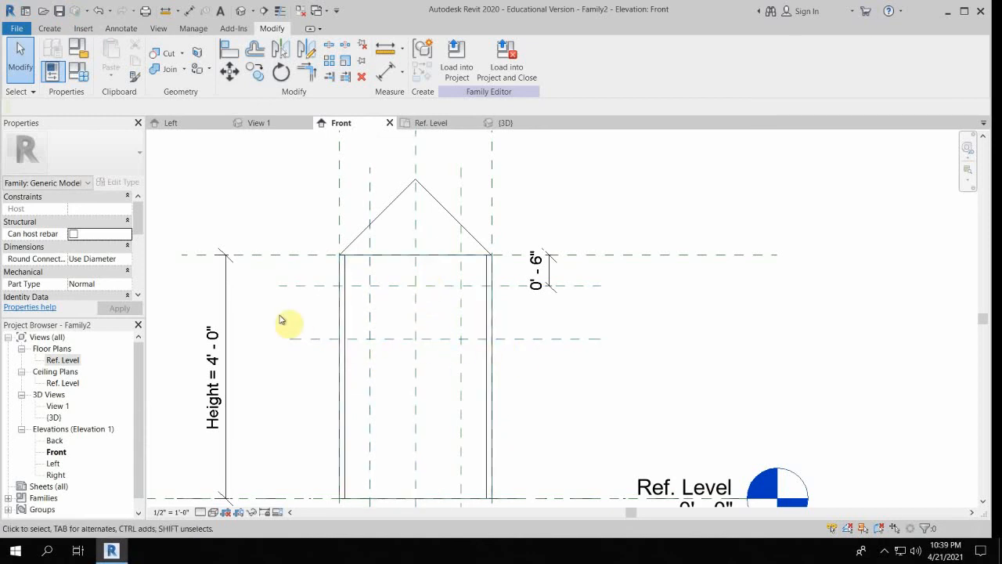
{"action": "left_click", "coordinate": [79, 71]}
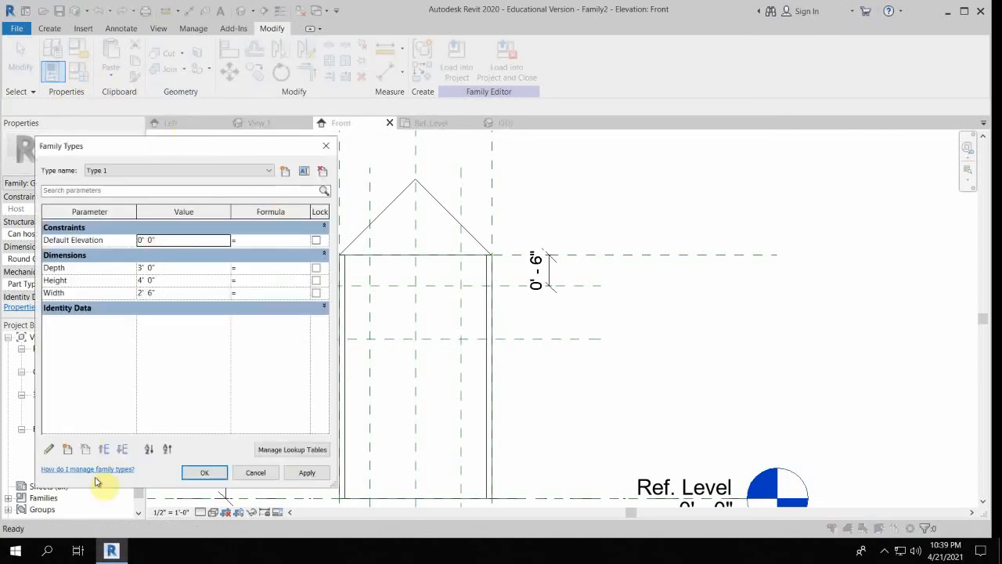
{"action": "left_click", "coordinate": [67, 449]}
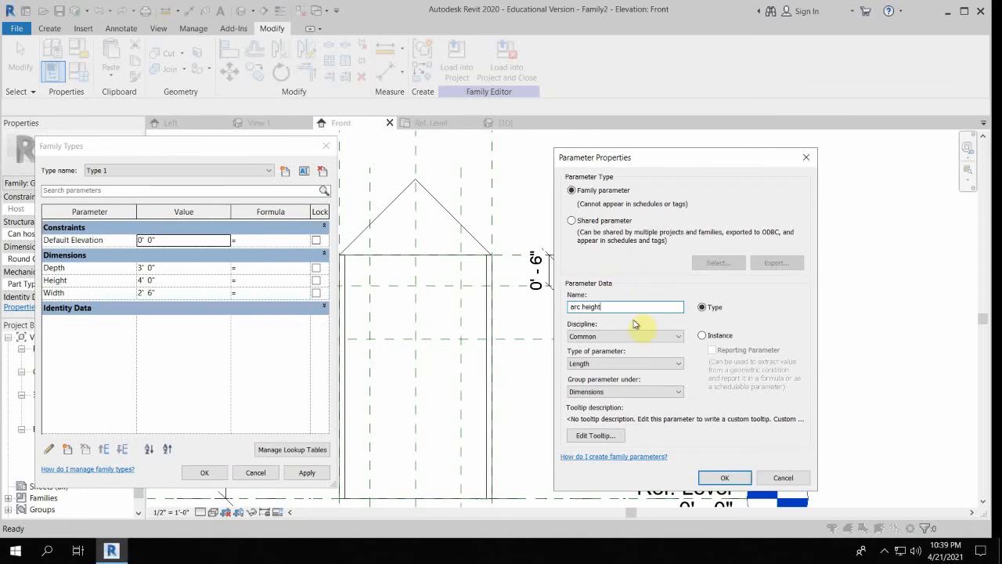
{"action": "left_click", "coordinate": [724, 477]}
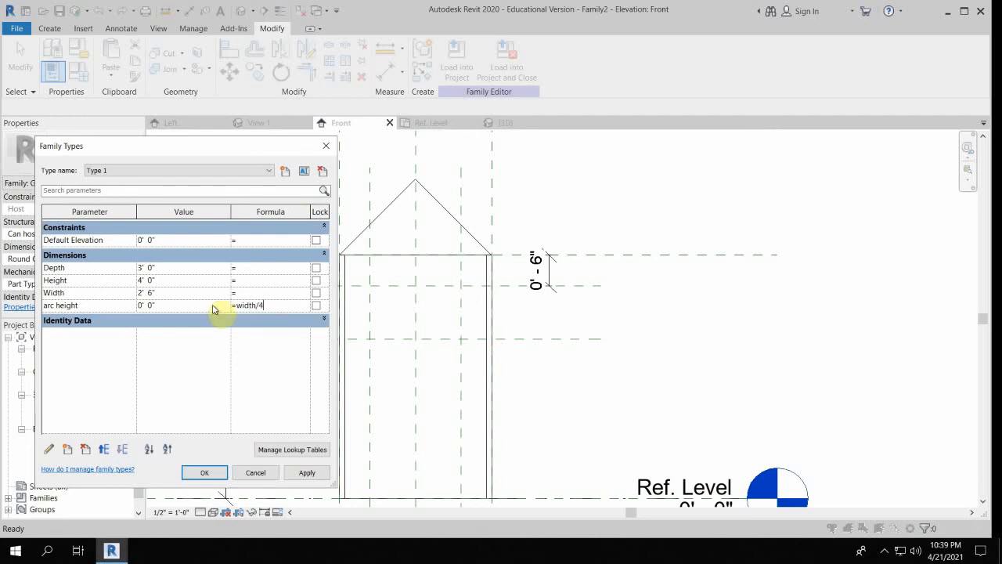
Define the arc height parameter with the formula Width / 4 and accept the family types
{"action": "left_click", "coordinate": [201, 472]}
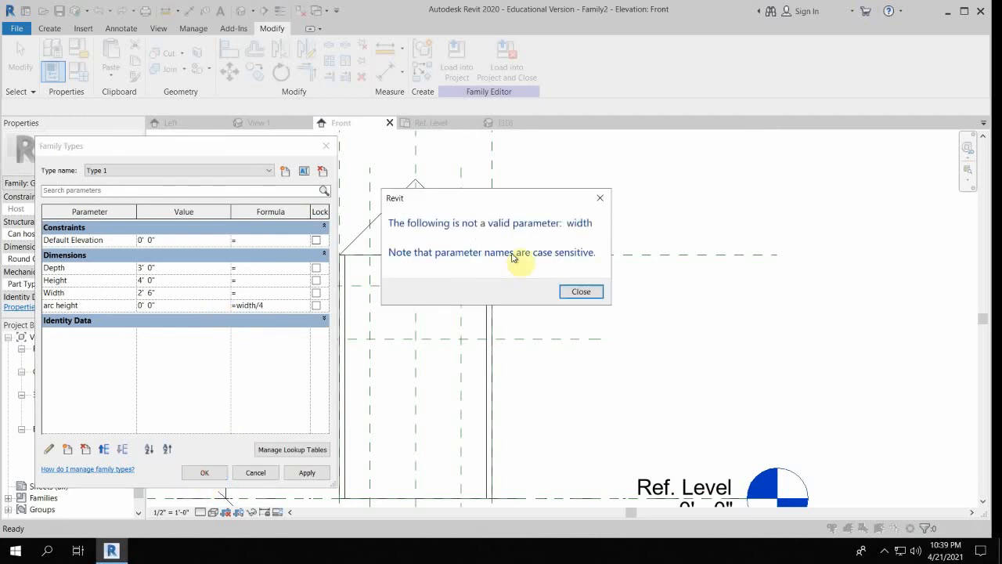
{"action": "left_click", "coordinate": [579, 289]}
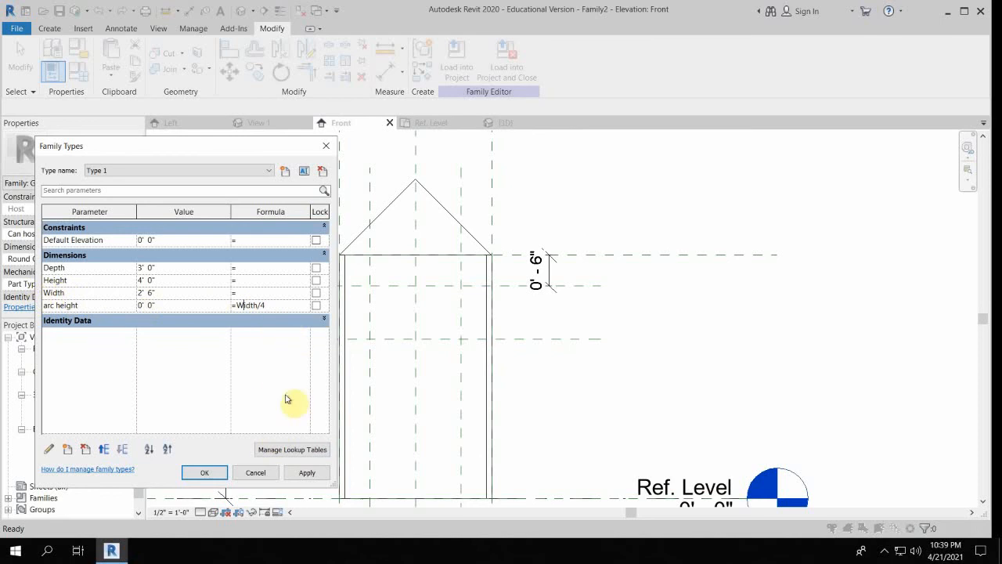
{"action": "left_click", "coordinate": [267, 376]}
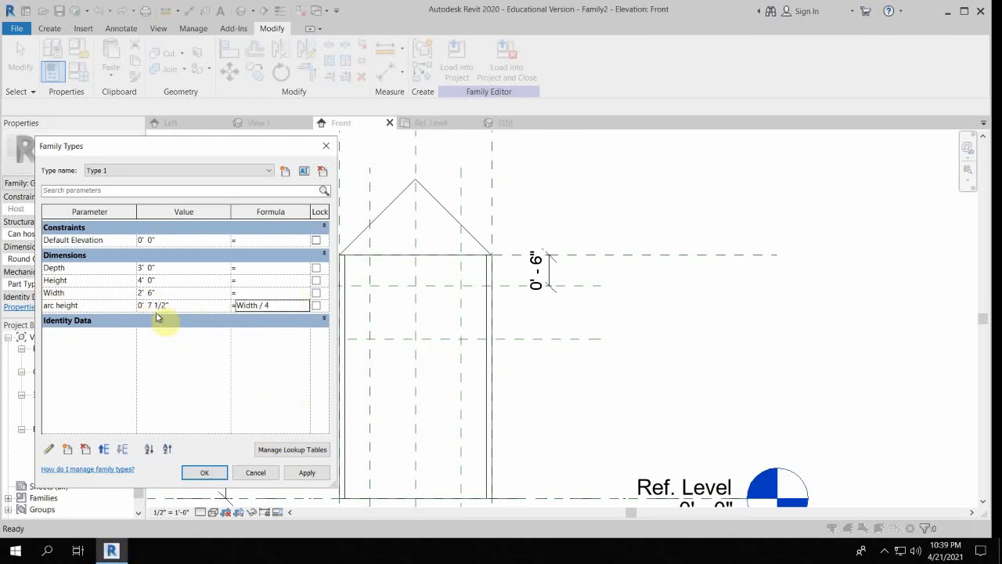
{"action": "left_click", "coordinate": [208, 472]}
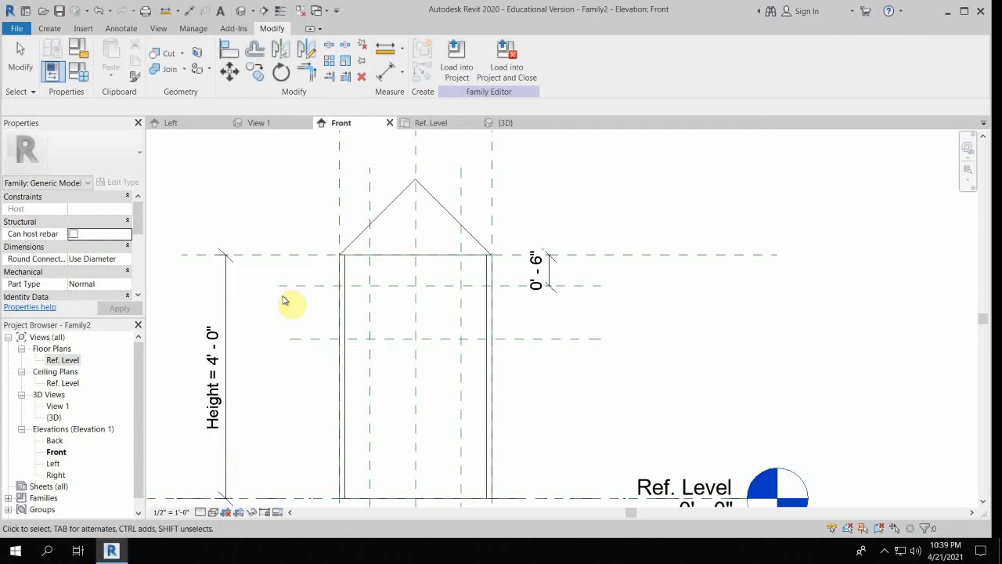
Add an aligned dimension between the two inner horizontal reference planes, placed between the box and the Height dimension
{"action": "key", "text": "d"}
{"action": "key", "text": "i"}
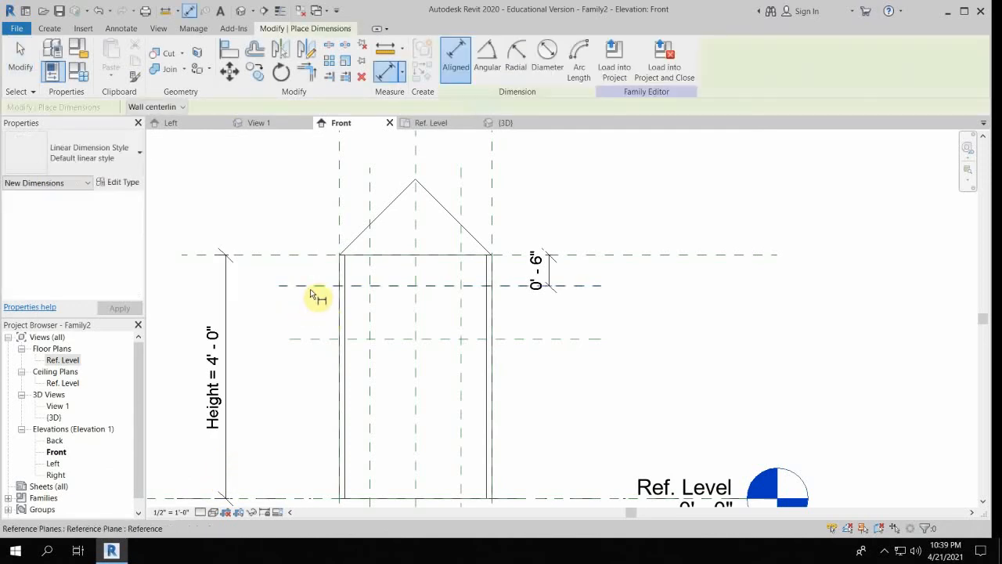
{"action": "left_click", "coordinate": [313, 285]}
{"action": "left_click", "coordinate": [319, 338]}
{"action": "left_click", "coordinate": [274, 395]}
{"action": "key", "text": "Escape"}
{"action": "key", "text": "Escape"}
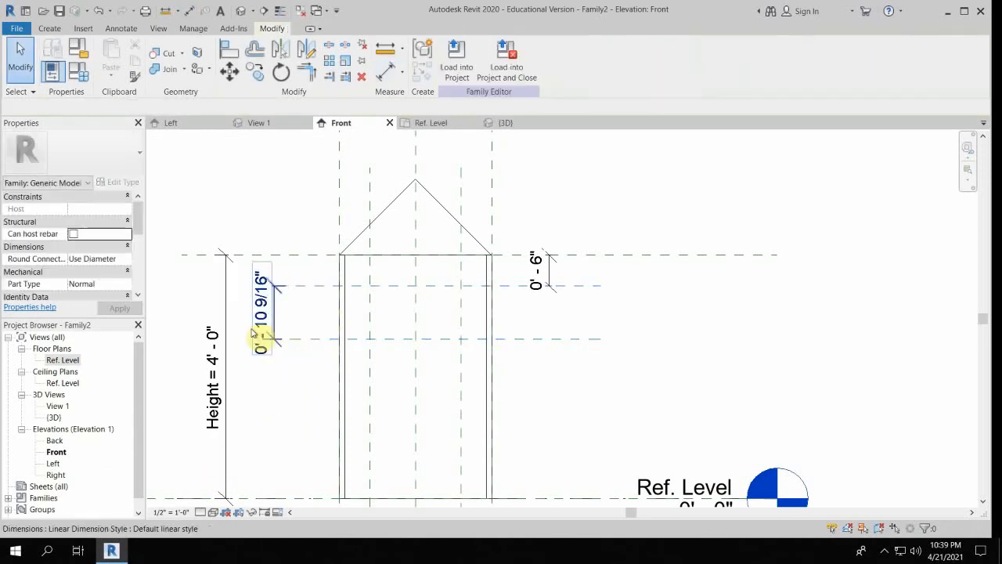
Label the dimension between the two inner horizontal planes with the arc height parameter
{"action": "left_click", "coordinate": [262, 305]}
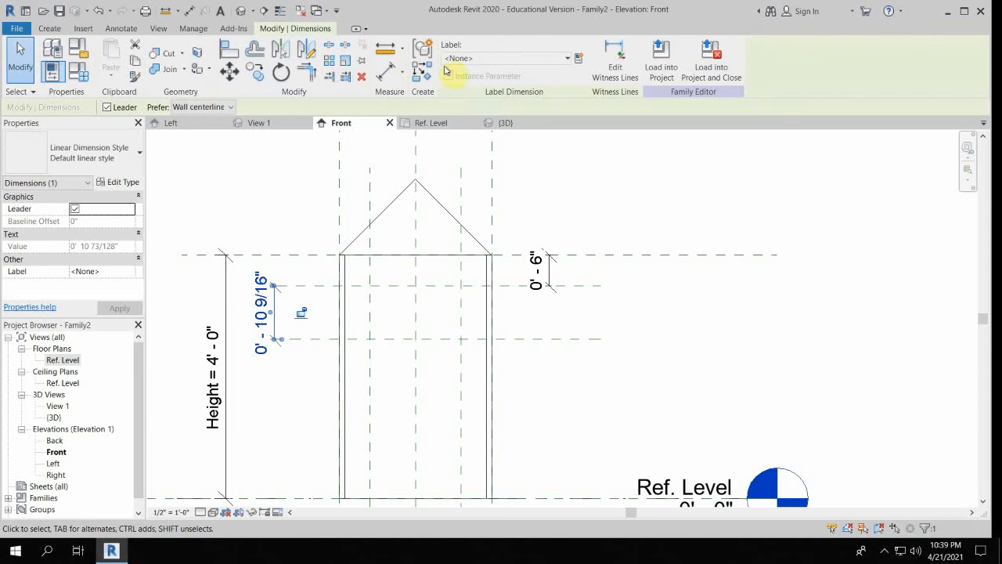
{"action": "left_click", "coordinate": [505, 58]}
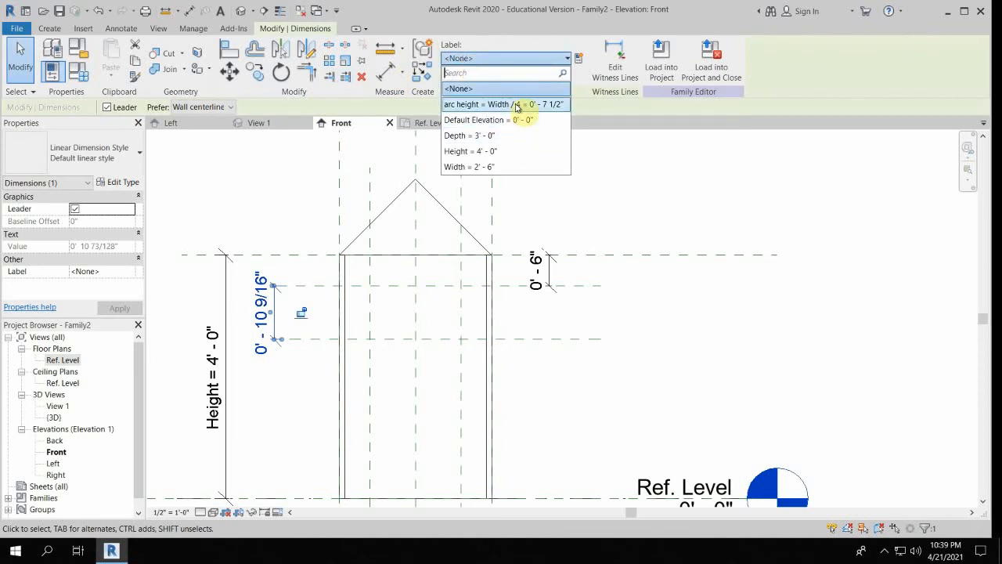
{"action": "left_click", "coordinate": [503, 104]}
{"action": "left_click", "coordinate": [586, 384]}
Start a void extrusion and sketch the opening's base on Ref. Level and both sides along the inner planes up to the lower horizontal plane
{"action": "middle_click_drag", "start_coordinate": [460, 392], "coordinate": [385, 342]}
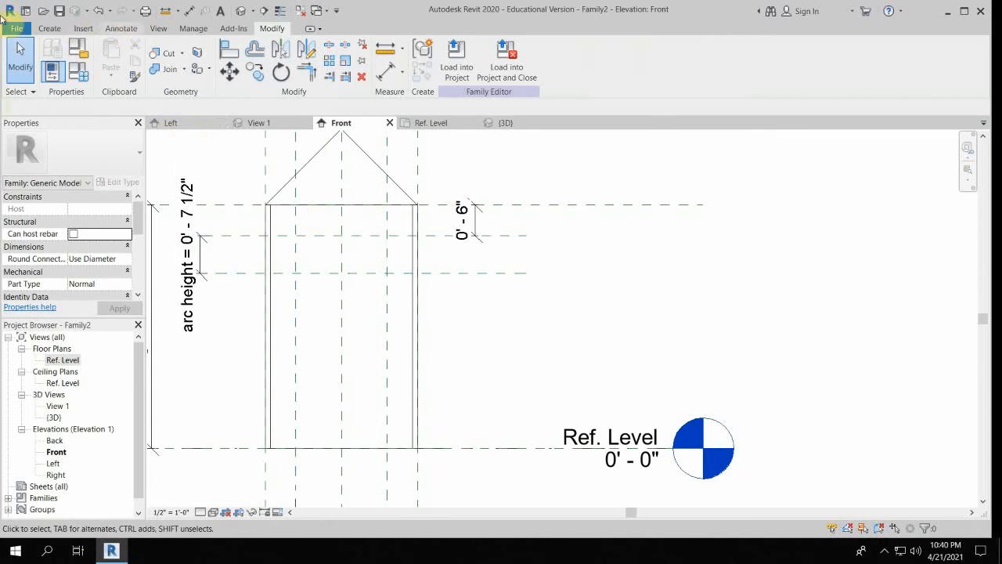
{"action": "left_click", "coordinate": [49, 30]}
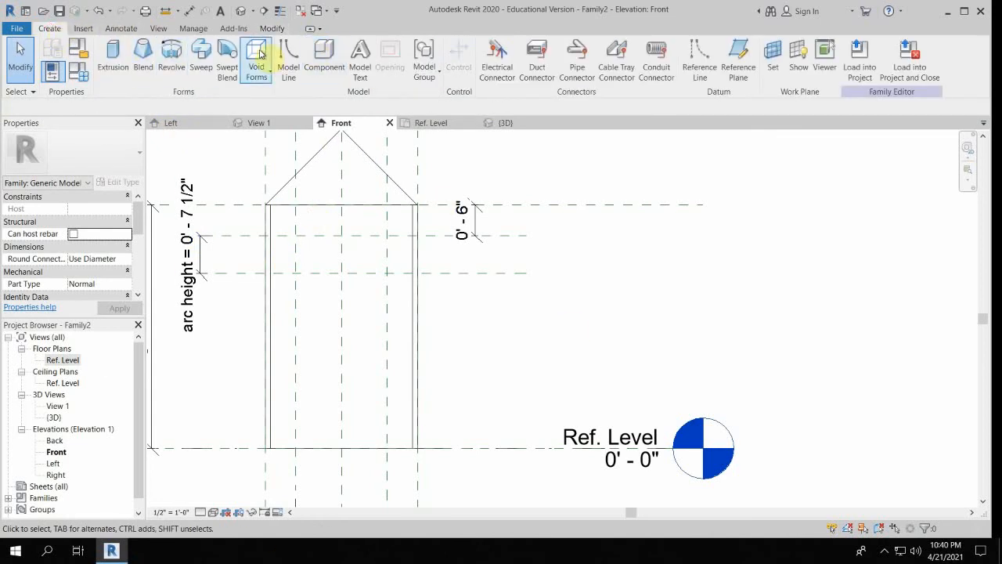
{"action": "left_click", "coordinate": [257, 58]}
{"action": "left_click", "coordinate": [292, 97]}
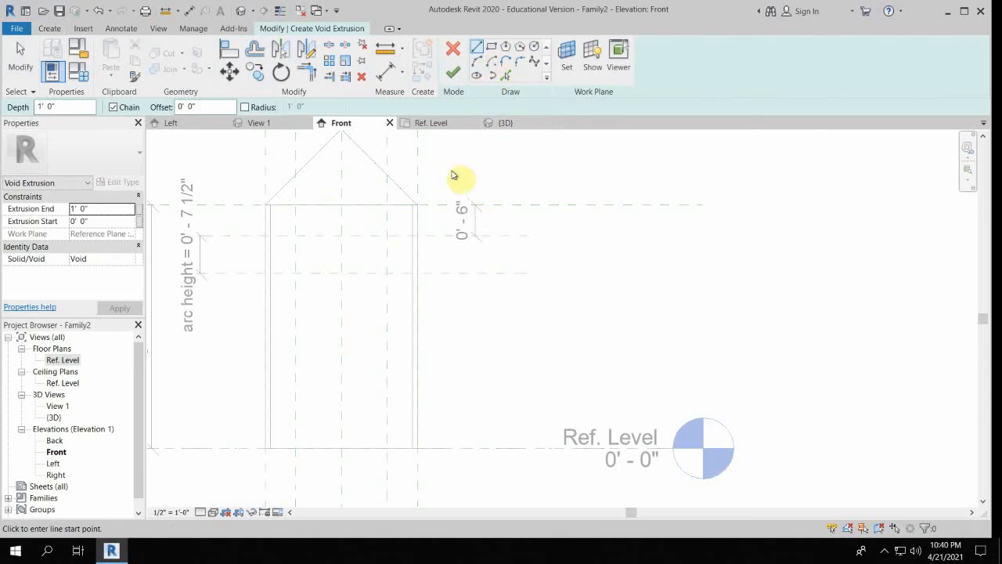
{"action": "left_click", "coordinate": [295, 448]}
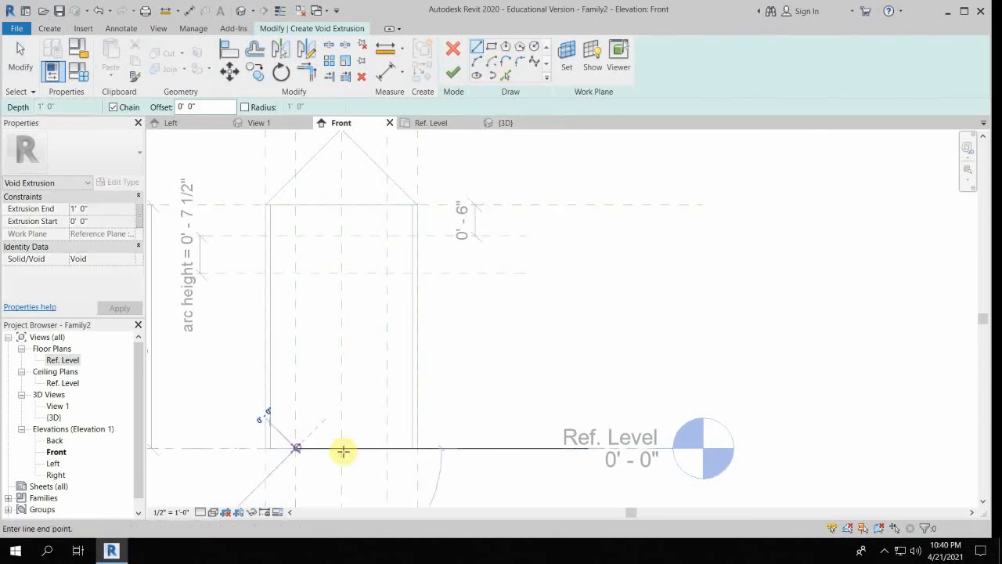
{"action": "left_click", "coordinate": [387, 448]}
{"action": "left_click", "coordinate": [387, 273]}
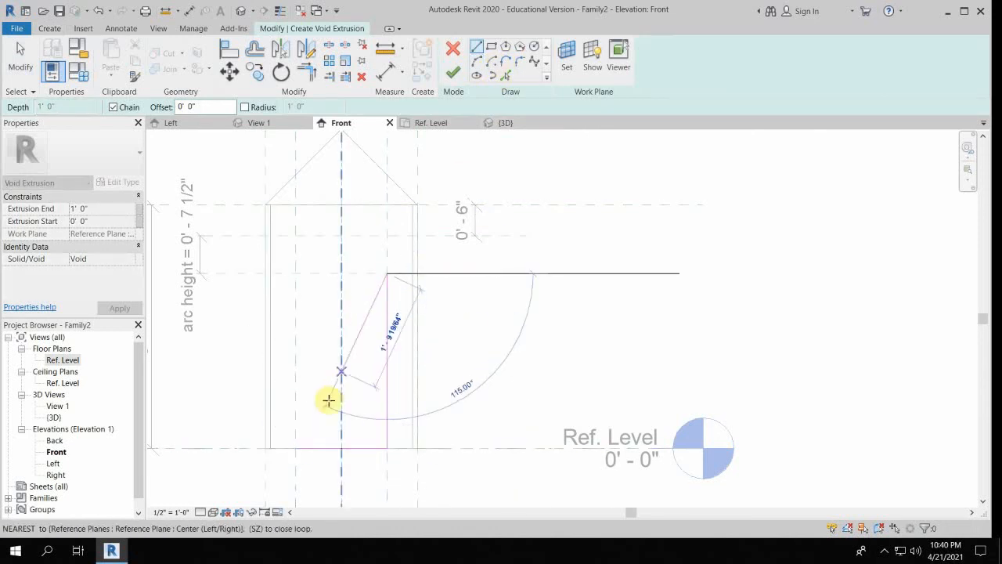
{"action": "key", "text": "Escape"}
{"action": "left_click", "coordinate": [295, 448]}
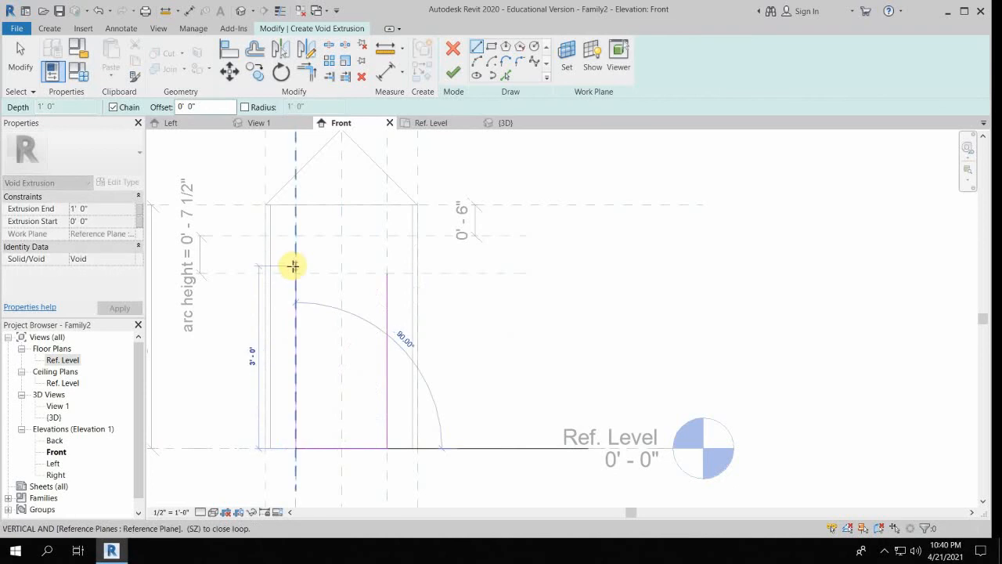
{"action": "left_click", "coordinate": [295, 273]}
{"action": "key", "text": "Escape"}
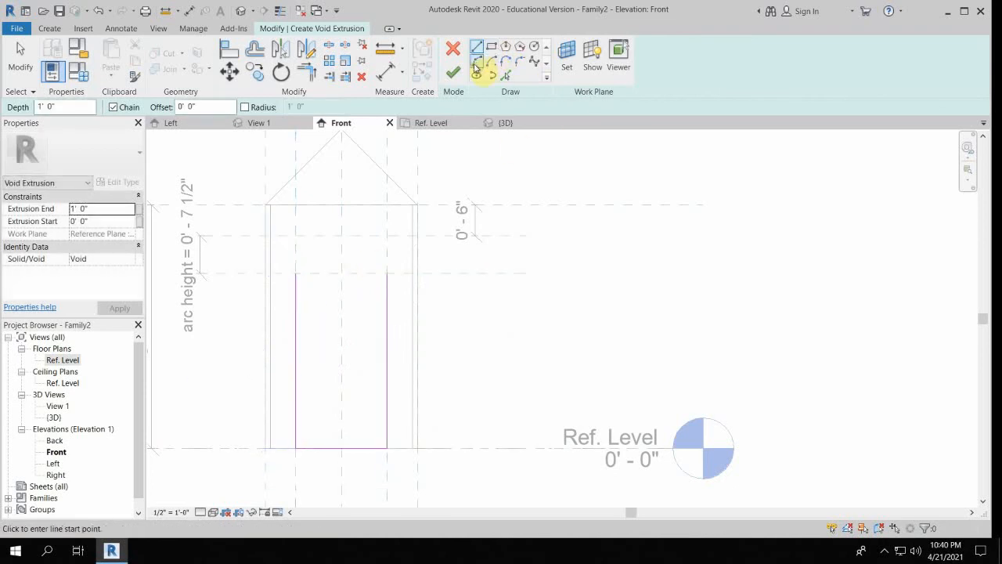
Draw a start-end-radius arc of about 7 5/8" from the left side's upper end to the centre plane at the upper horizontal plane
{"action": "left_click", "coordinate": [476, 63]}
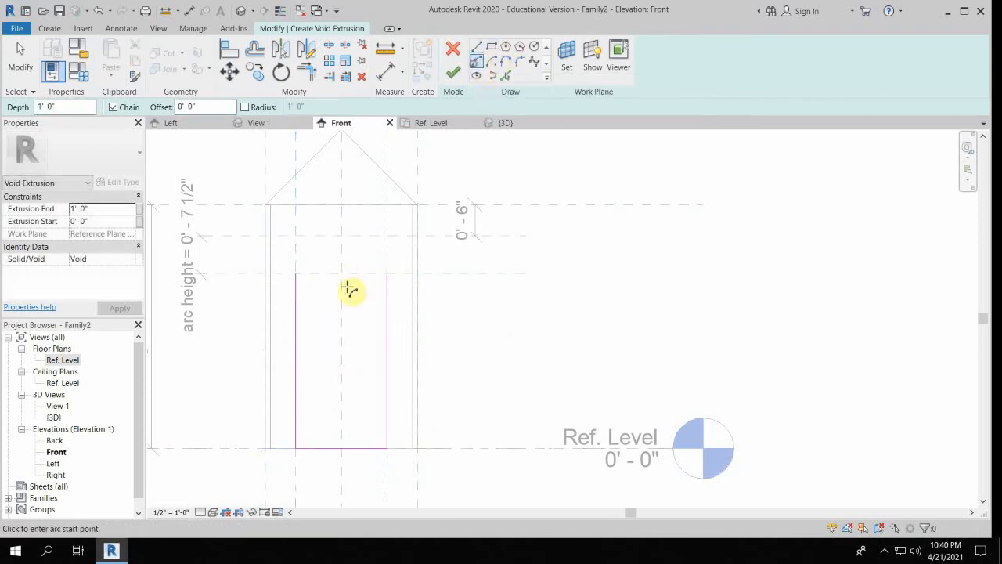
{"action": "left_click", "coordinate": [296, 274]}
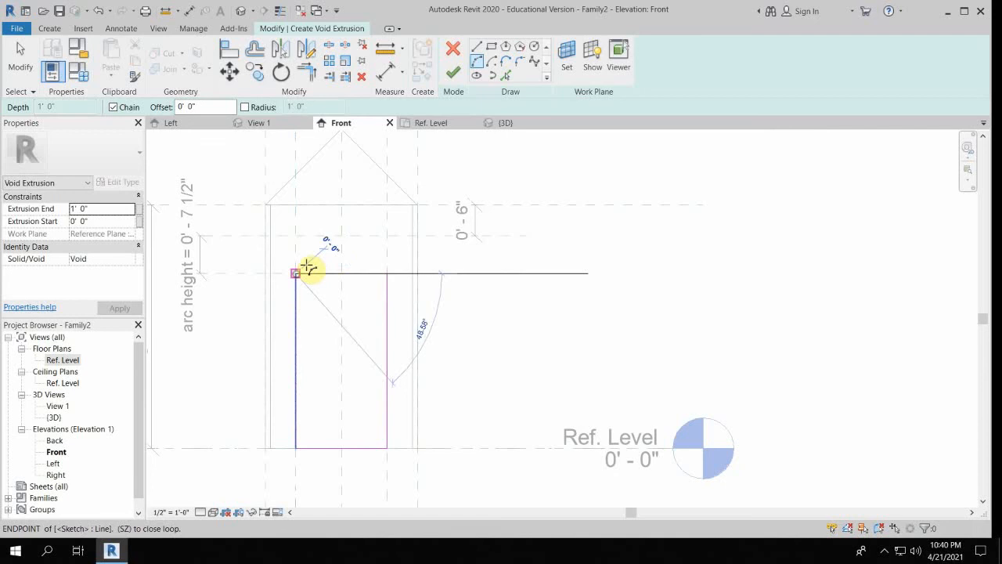
{"action": "left_click", "coordinate": [341, 235]}
{"action": "left_click", "coordinate": [312, 246]}
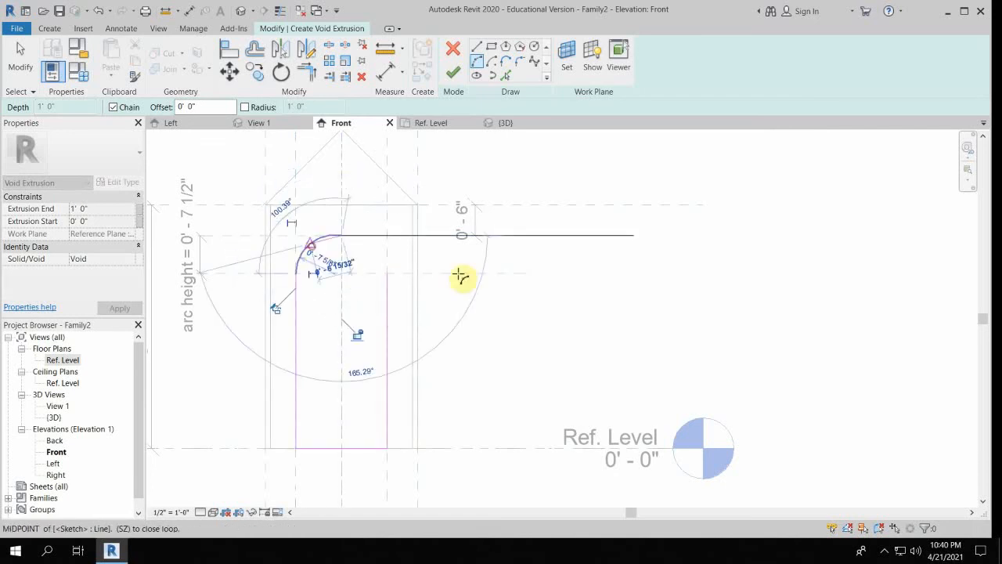
Draw a matching arc of about 7 5/8" radius from the centre plane to the right side's upper end, closing the opening's outline
{"action": "scroll", "coordinate": [378, 253], "scroll_direction": "up", "scroll_amount": 1}
{"action": "scroll", "coordinate": [379, 253], "scroll_direction": "up", "scroll_amount": 2}
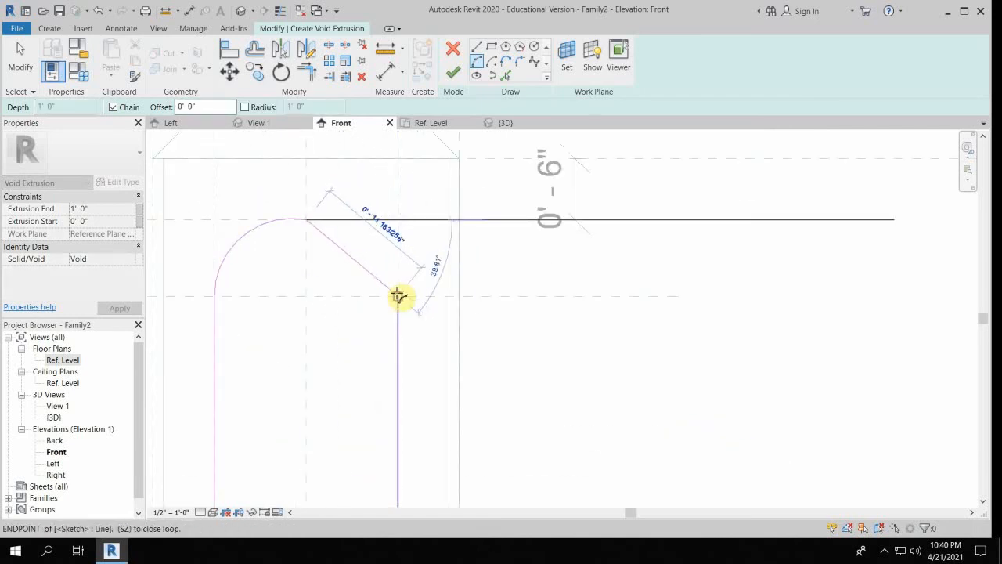
{"action": "left_click", "coordinate": [388, 275]}
{"action": "left_click", "coordinate": [376, 242]}
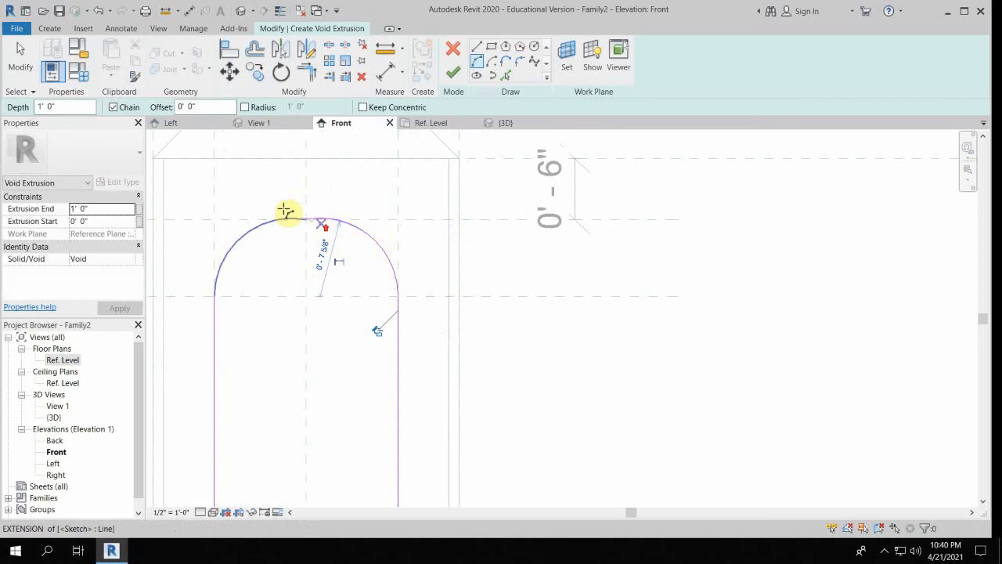
Try radii of 7", 6", 8" and 10" on the right arc of the opening's outline
{"action": "scroll", "coordinate": [299, 218], "scroll_direction": "up", "scroll_amount": 2}
{"action": "scroll", "coordinate": [465, 276], "scroll_direction": "down", "scroll_amount": 2}
{"action": "key", "text": "Escape"}
{"action": "key", "text": "Escape"}
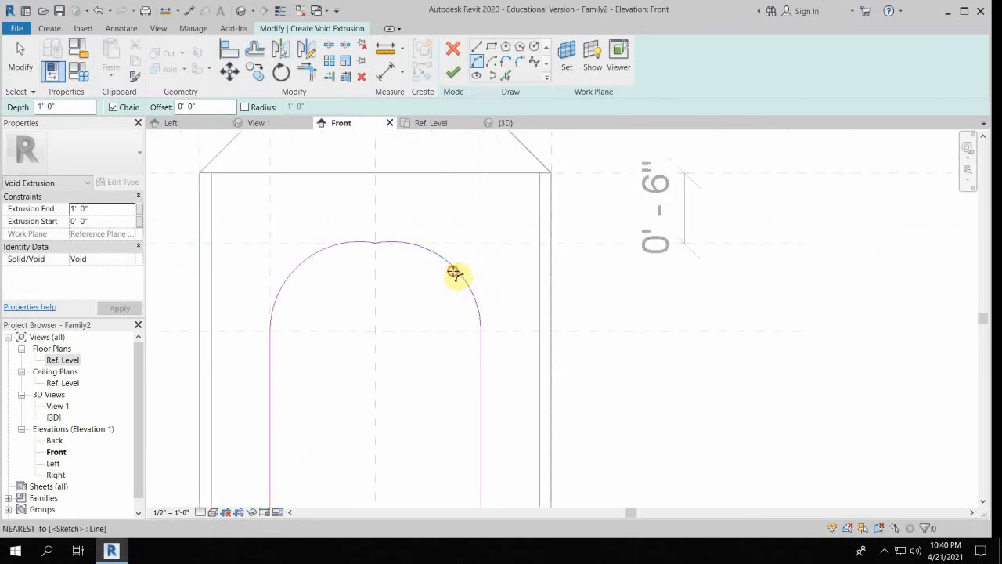
{"action": "left_click", "coordinate": [451, 264]}
{"action": "scroll", "coordinate": [450, 263], "scroll_direction": "up", "scroll_amount": 1}
{"action": "left_click", "coordinate": [397, 283]}
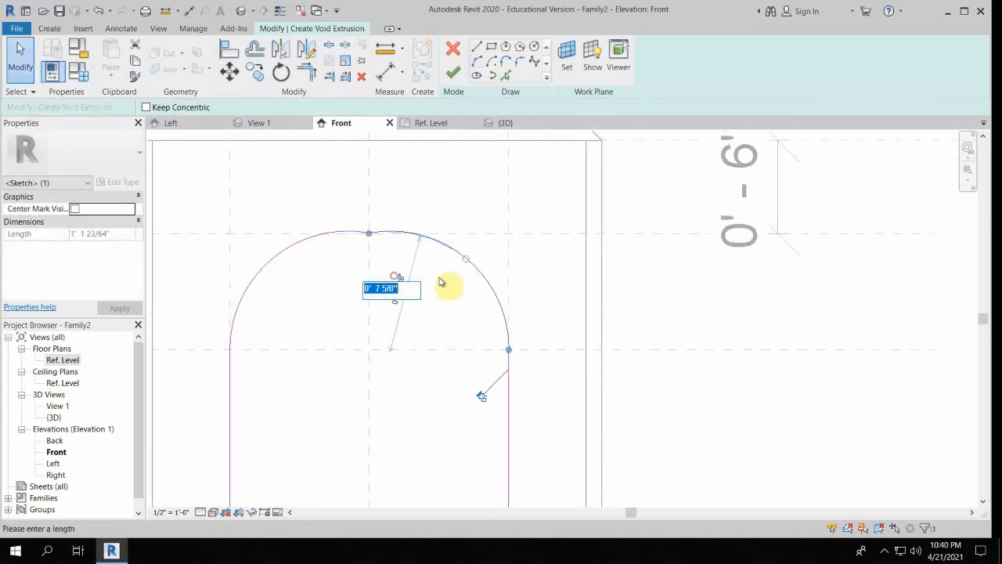
{"action": "type", "text": "7"}
{"action": "key", "text": "Return"}
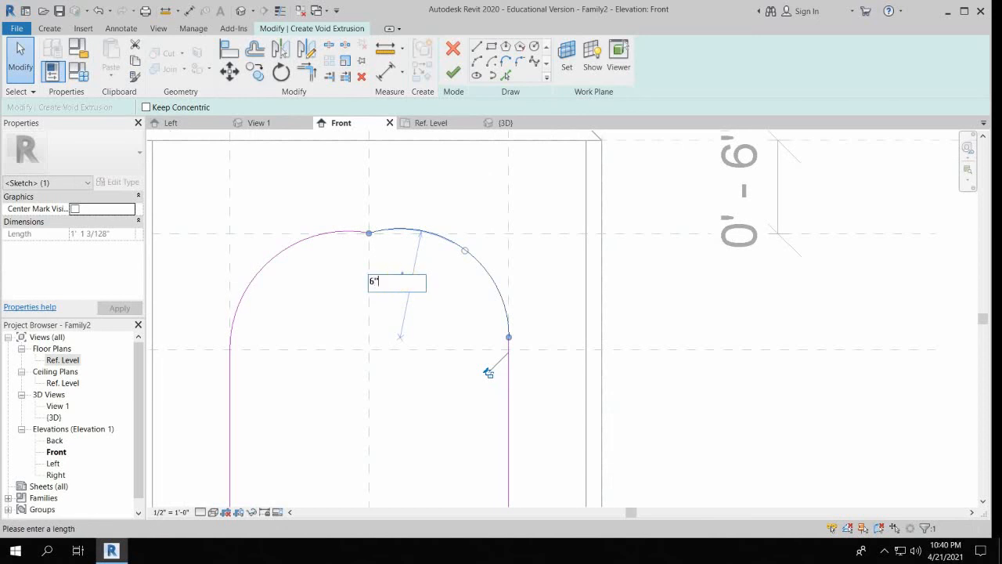
{"action": "key", "text": "Return"}
{"action": "left_click", "coordinate": [410, 264]}
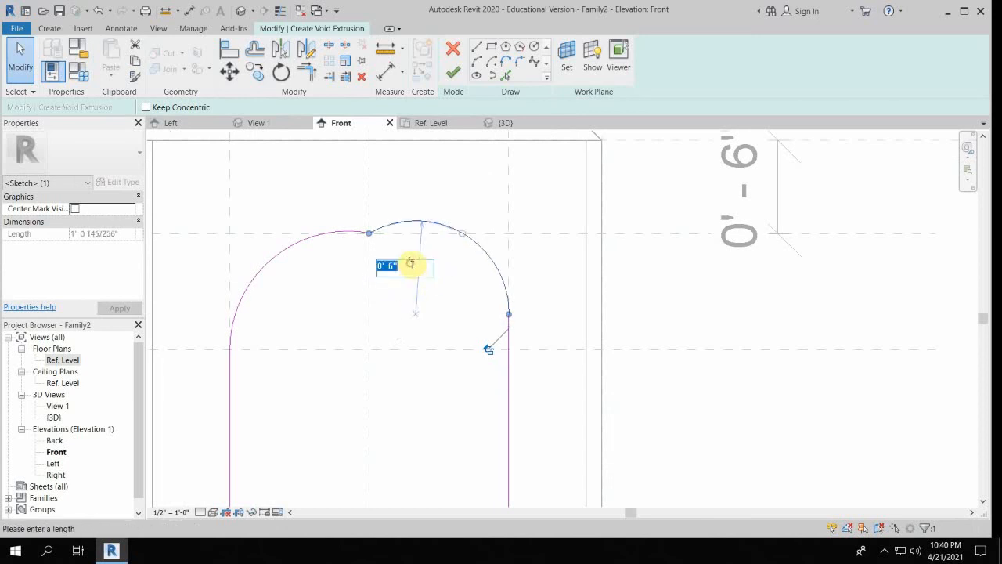
{"action": "type", "text": "8\""}
{"action": "key", "text": "Return"}
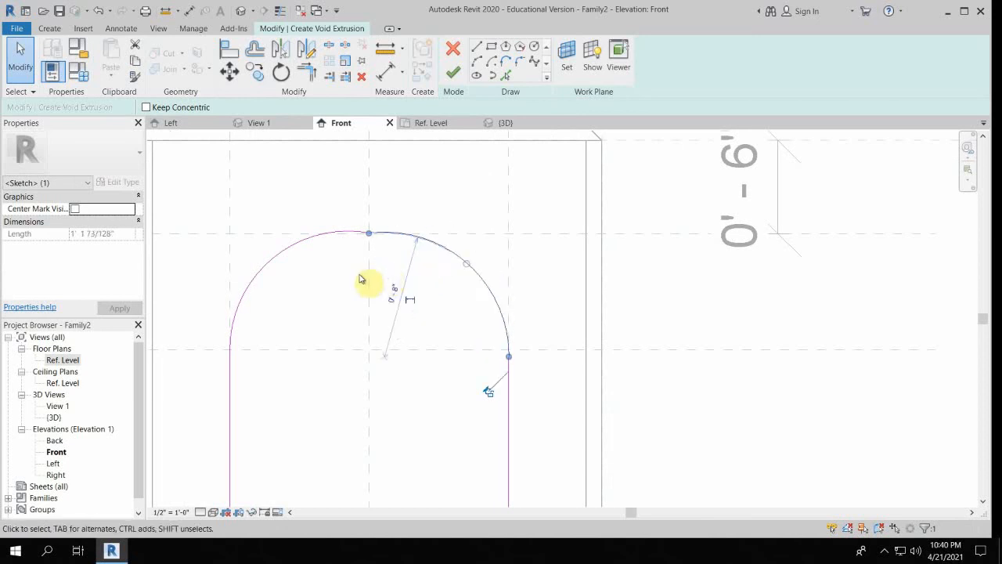
{"action": "left_click", "coordinate": [395, 291]}
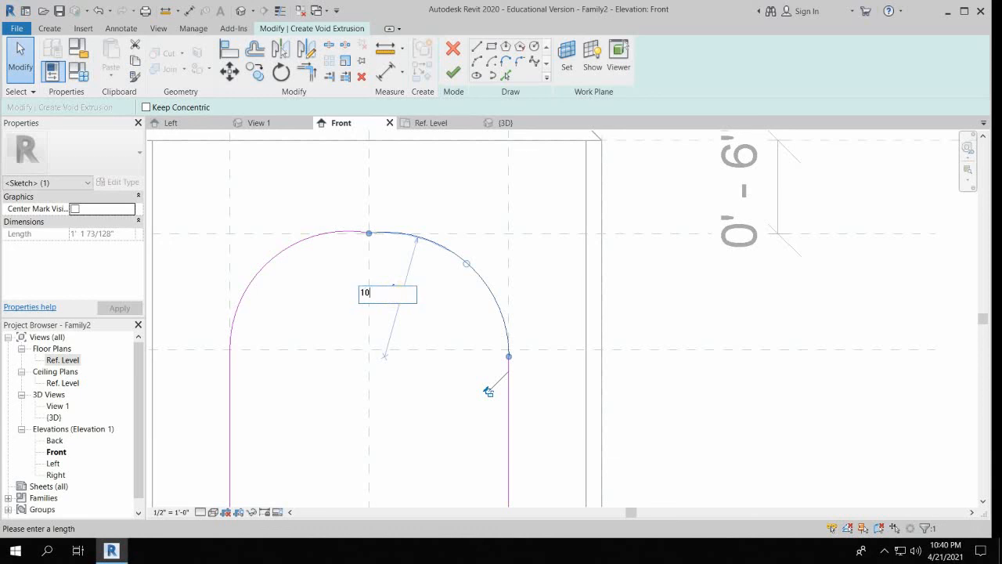
{"action": "key", "text": "Return"}
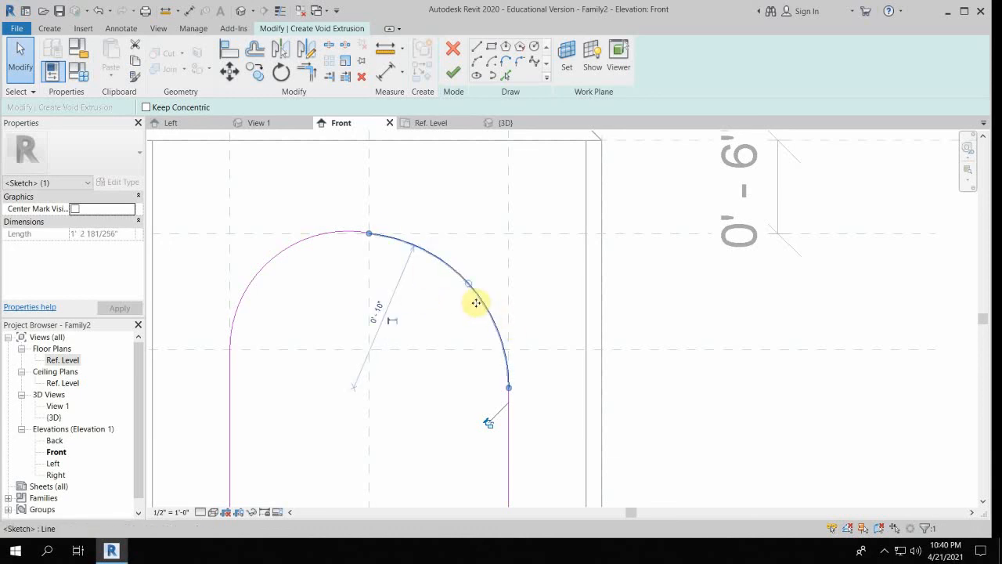
Undo the radius changes and remove both arcs from the opening's outline
{"action": "left_click", "coordinate": [556, 308]}
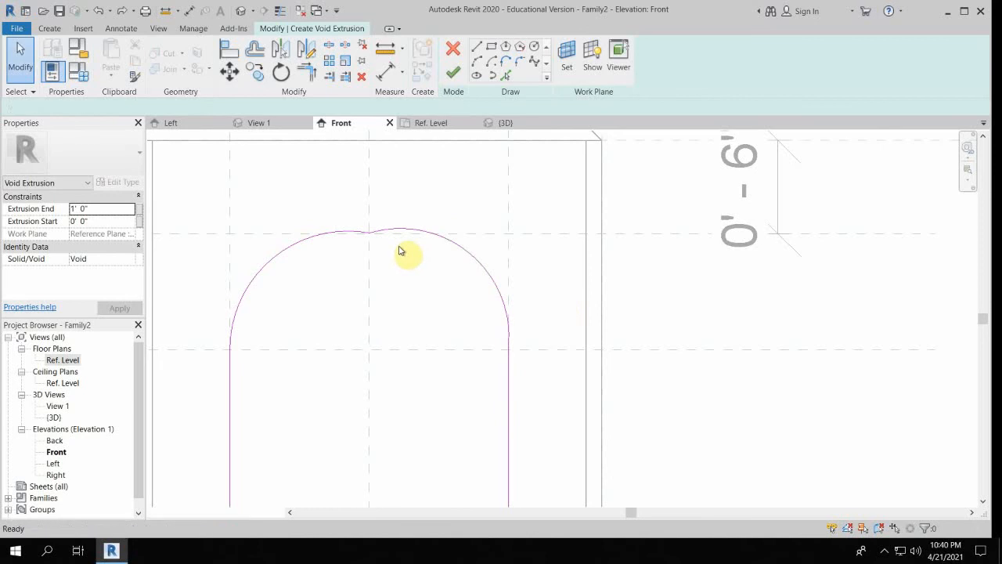
{"action": "scroll", "coordinate": [427, 266], "scroll_direction": "down", "scroll_amount": 1}
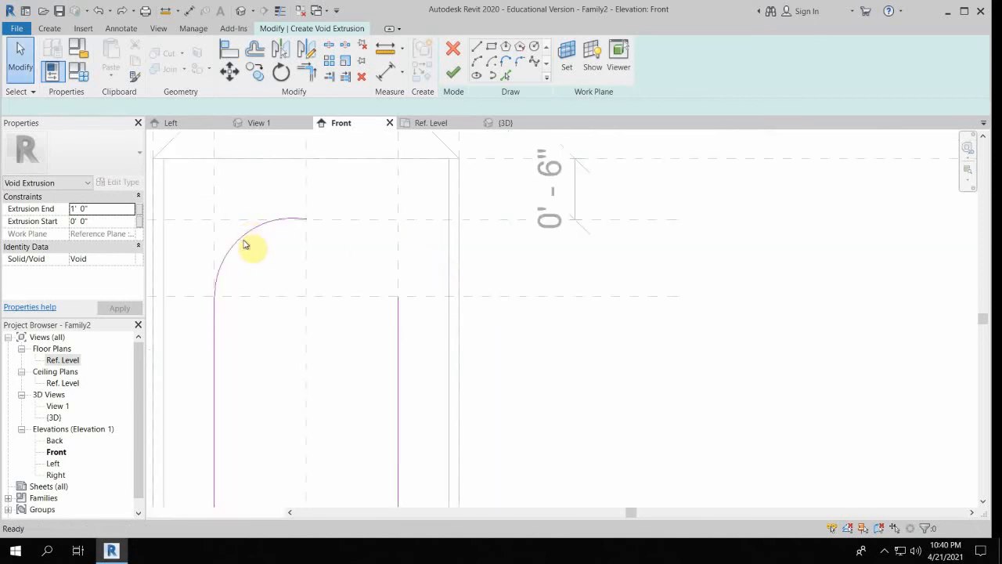
{"action": "scroll", "coordinate": [304, 259], "scroll_direction": "down", "scroll_amount": 2}
Draw a start-end-radius arc of about 11" radius from the left side's upper end to the centre plane at the upper horizontal plane
{"action": "left_click", "coordinate": [476, 62]}
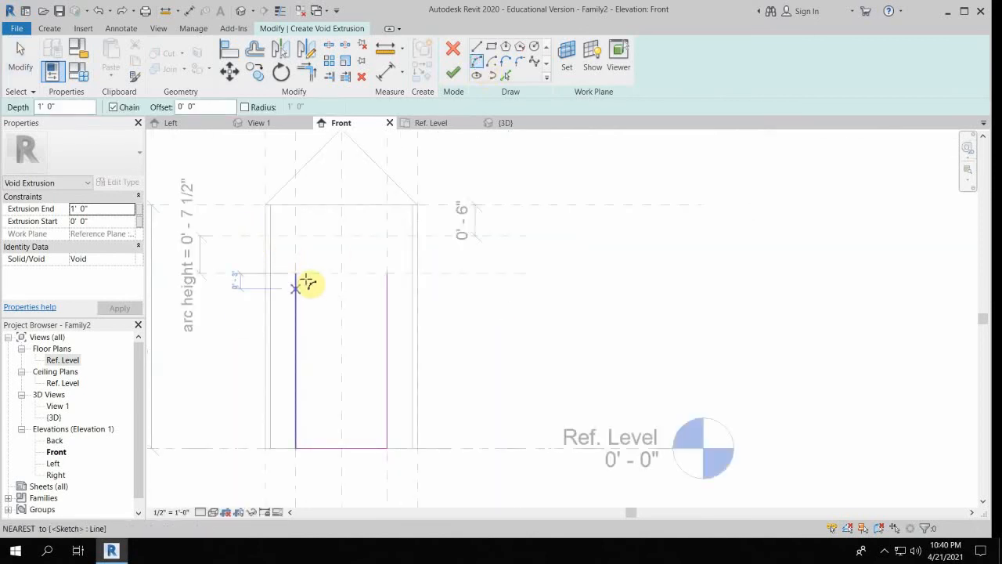
{"action": "left_click", "coordinate": [295, 273]}
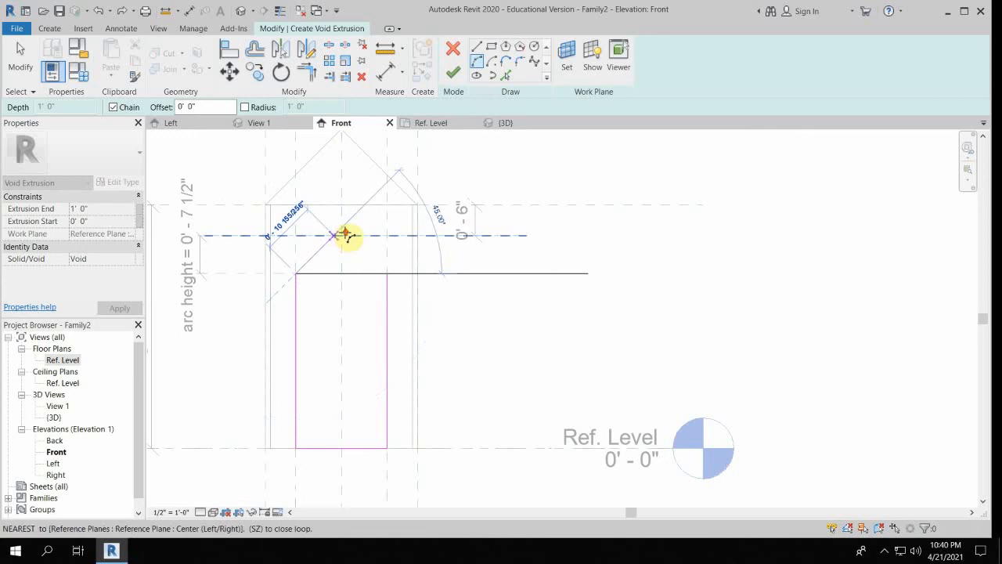
{"action": "scroll", "coordinate": [345, 235], "scroll_direction": "up", "scroll_amount": 2}
{"action": "scroll", "coordinate": [363, 227], "scroll_direction": "up", "scroll_amount": 2}
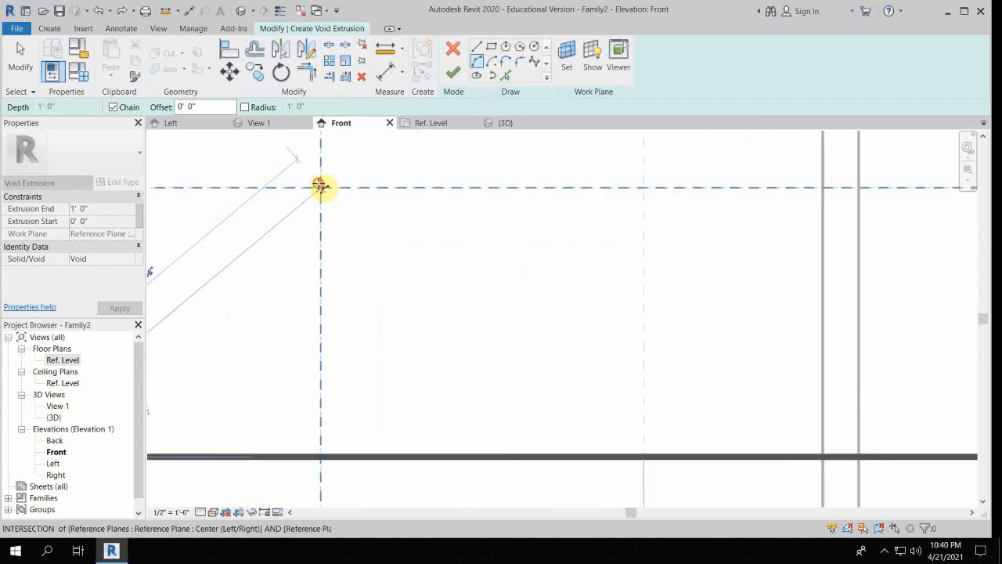
{"action": "left_click", "coordinate": [321, 188]}
{"action": "scroll", "coordinate": [178, 248], "scroll_direction": "down", "scroll_amount": 2}
{"action": "middle_click_drag", "start_coordinate": [178, 255], "coordinate": [395, 252]}
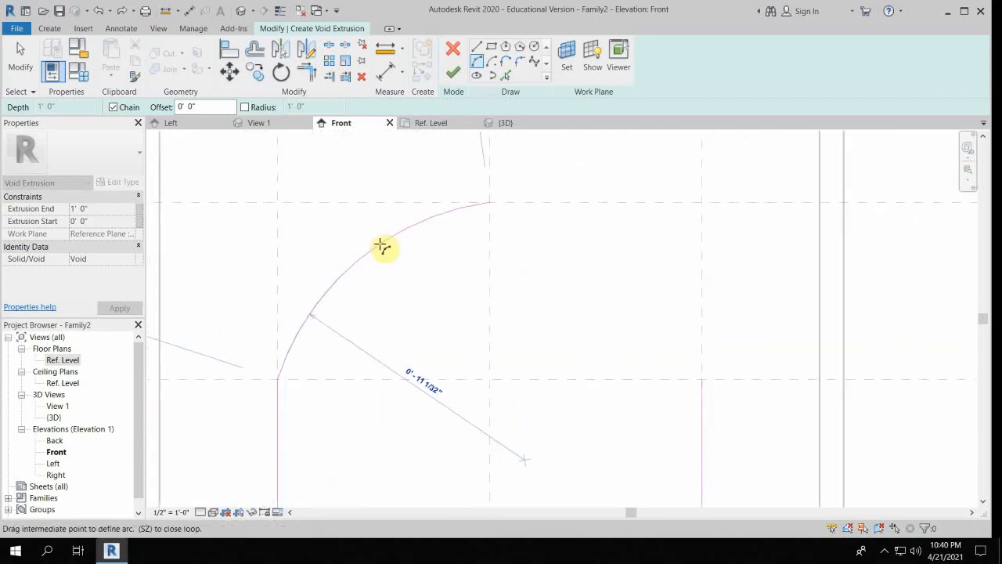
{"action": "left_click", "coordinate": [381, 247]}
{"action": "scroll", "coordinate": [398, 258], "scroll_direction": "down", "scroll_amount": 2}
{"action": "key", "text": "Escape"}
{"action": "key", "text": "Escape"}
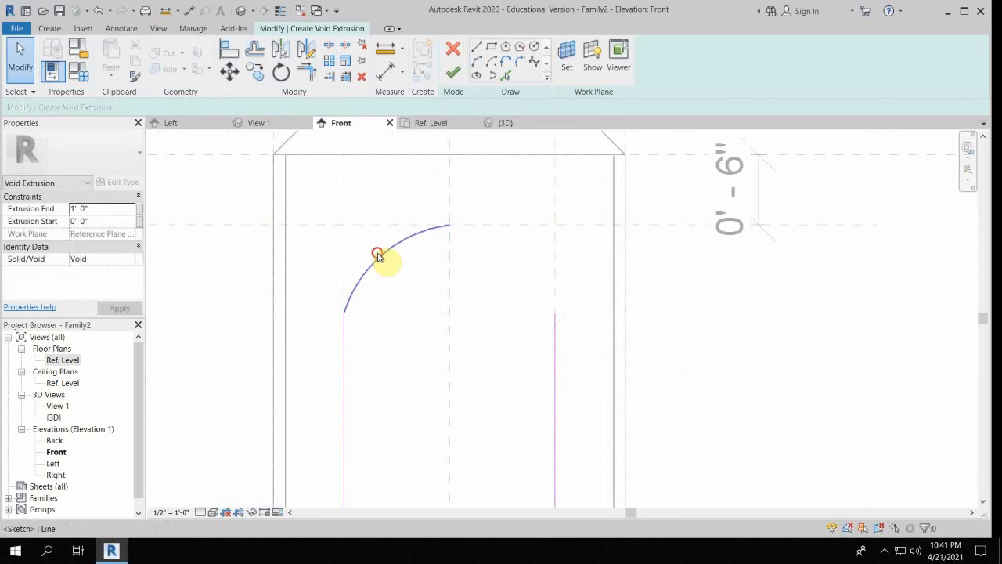
Reshape the left arc to a radius of about 9 1/4" with its centre on the centre plane
{"action": "left_click", "coordinate": [400, 239]}
{"action": "scroll", "coordinate": [400, 239], "scroll_direction": "up", "scroll_amount": 3}
{"action": "left_click_drag", "start_coordinate": [385, 251], "coordinate": [379, 248]}
{"action": "scroll", "coordinate": [350, 196], "scroll_direction": "down", "scroll_amount": 2}
Mirror the left arc about the centre plane to close the opening's outline on the right side
{"action": "left_click", "coordinate": [281, 51]}
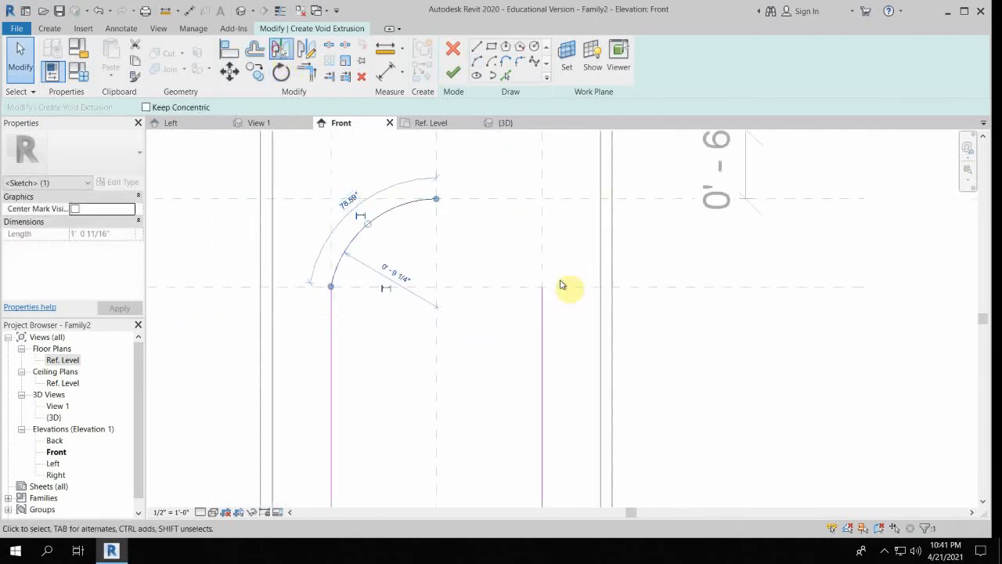
{"action": "left_click", "coordinate": [440, 266]}
{"action": "scroll", "coordinate": [464, 272], "scroll_direction": "down", "scroll_amount": 1}
{"action": "middle_click_drag", "start_coordinate": [469, 268], "coordinate": [397, 279]}
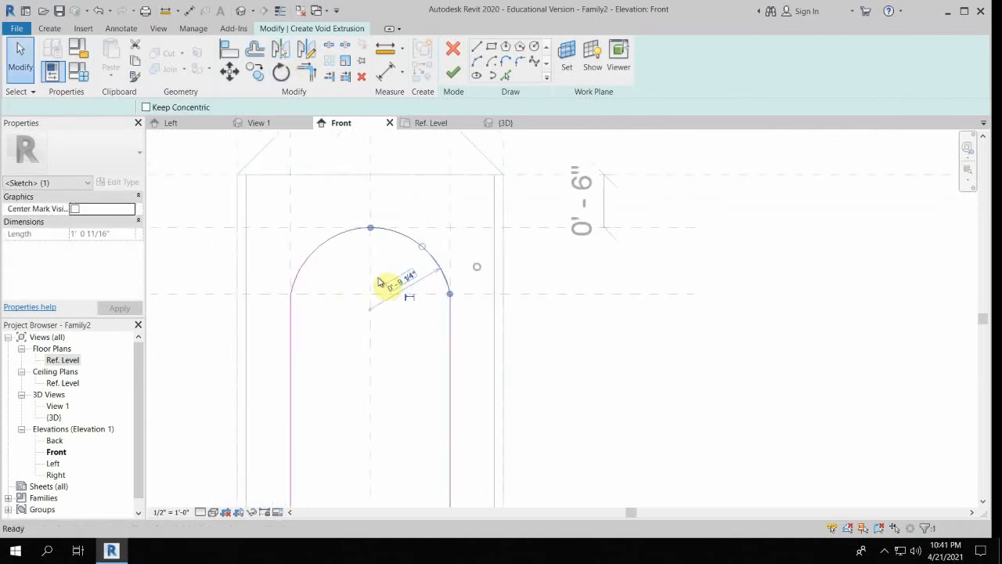
{"action": "key", "text": "Escape"}
Align and lock the arch's upper point to the upper horizontal plane and the right arc's lower end to the right inner plane
{"action": "scroll", "coordinate": [314, 259], "scroll_direction": "up", "scroll_amount": 1}
{"action": "scroll", "coordinate": [314, 260], "scroll_direction": "up", "scroll_amount": 1}
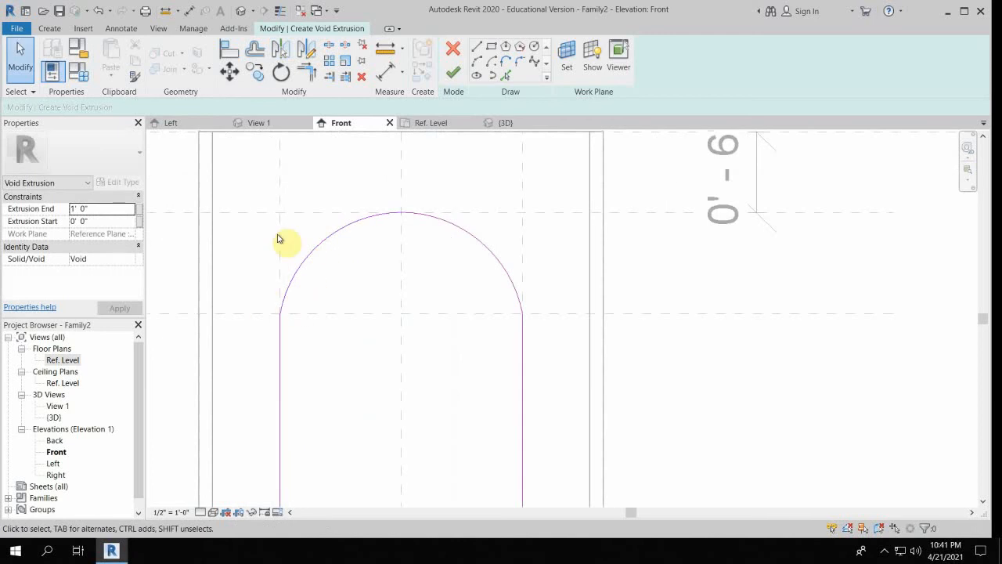
{"action": "key", "text": "a"}
{"action": "key", "text": "l"}
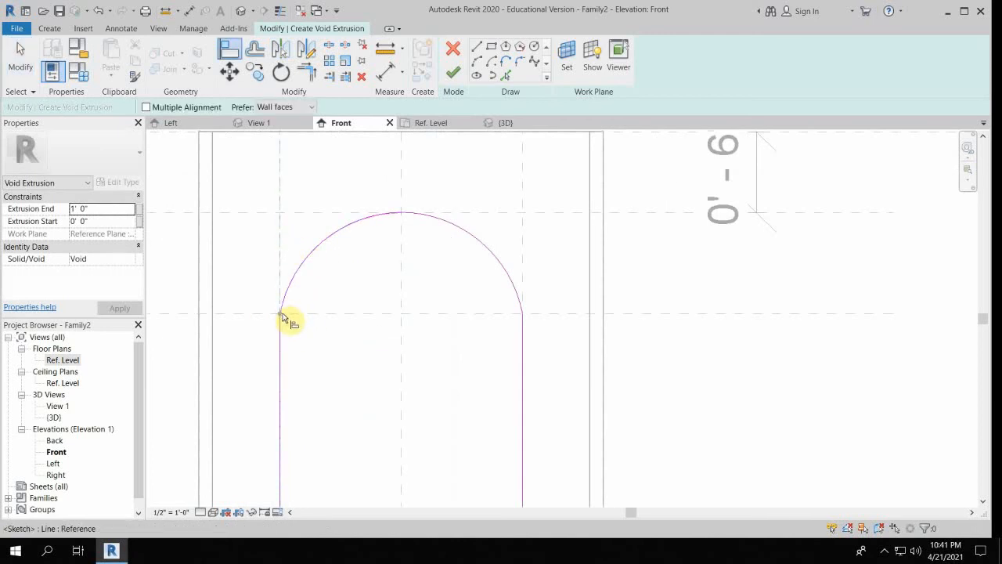
{"action": "left_click", "coordinate": [323, 216]}
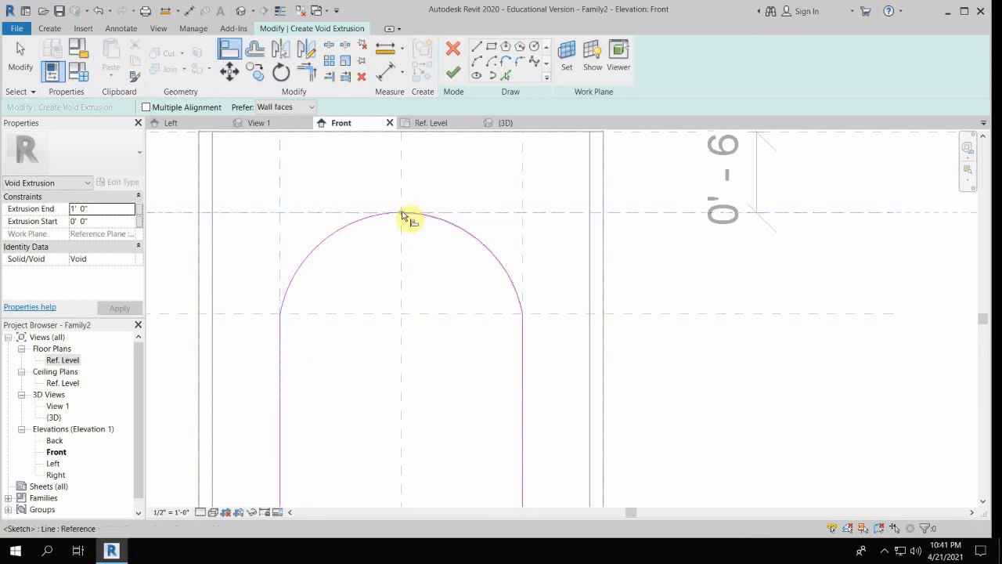
{"action": "left_click", "coordinate": [536, 198]}
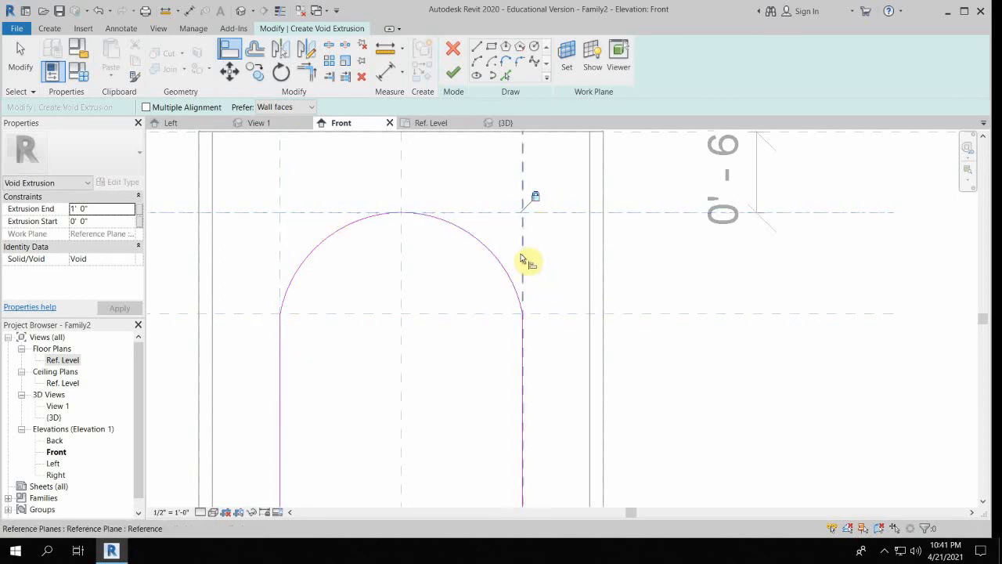
{"action": "left_click", "coordinate": [520, 253]}
{"action": "left_click", "coordinate": [527, 317]}
{"action": "left_click", "coordinate": [535, 335]}
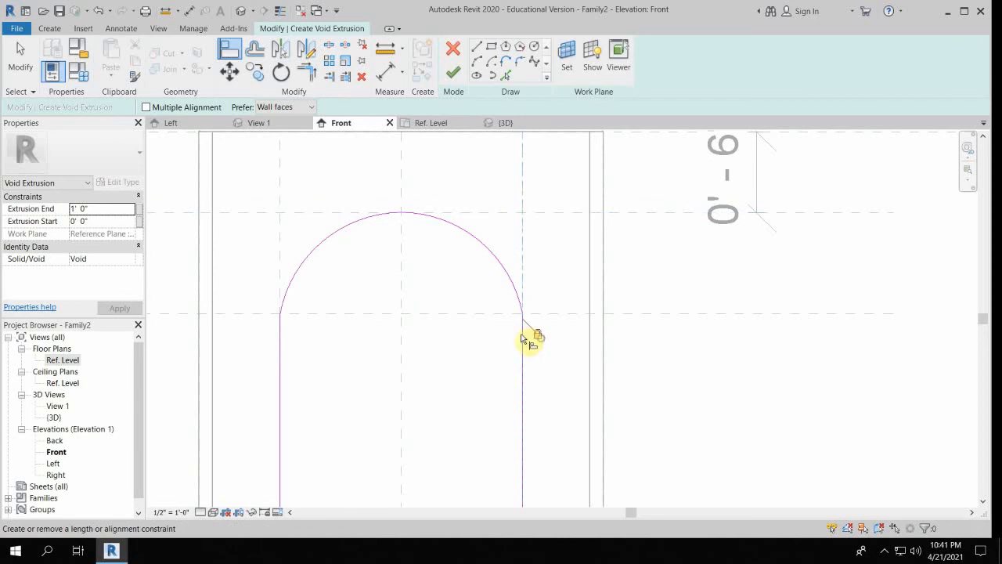
Finish the arched outline to create the void extrusion
{"action": "scroll", "coordinate": [423, 329], "scroll_direction": "down", "scroll_amount": 3}
{"action": "scroll", "coordinate": [422, 325], "scroll_direction": "down", "scroll_amount": 1}
{"action": "middle_click_drag", "start_coordinate": [440, 346], "coordinate": [409, 275]}
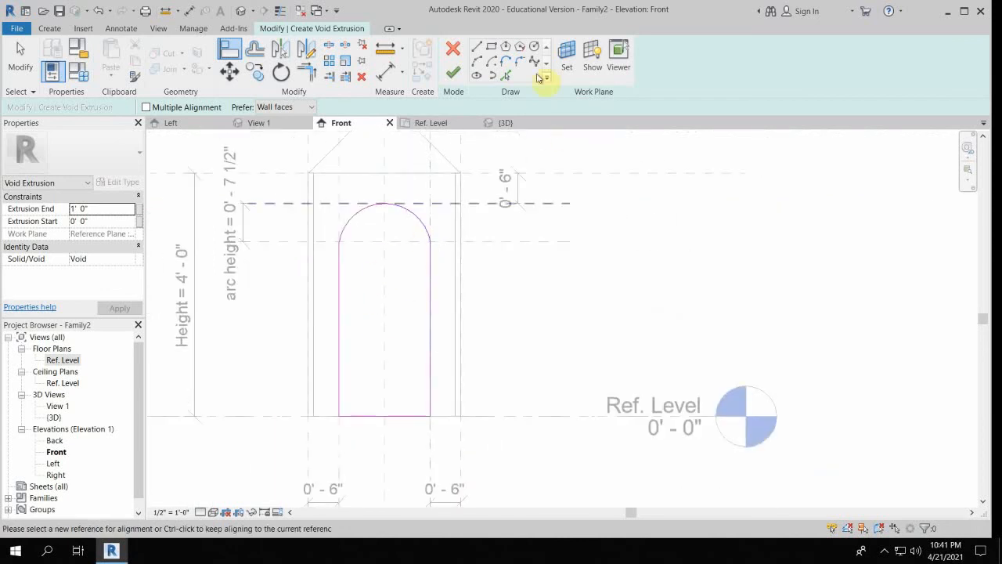
{"action": "left_click", "coordinate": [455, 73]}
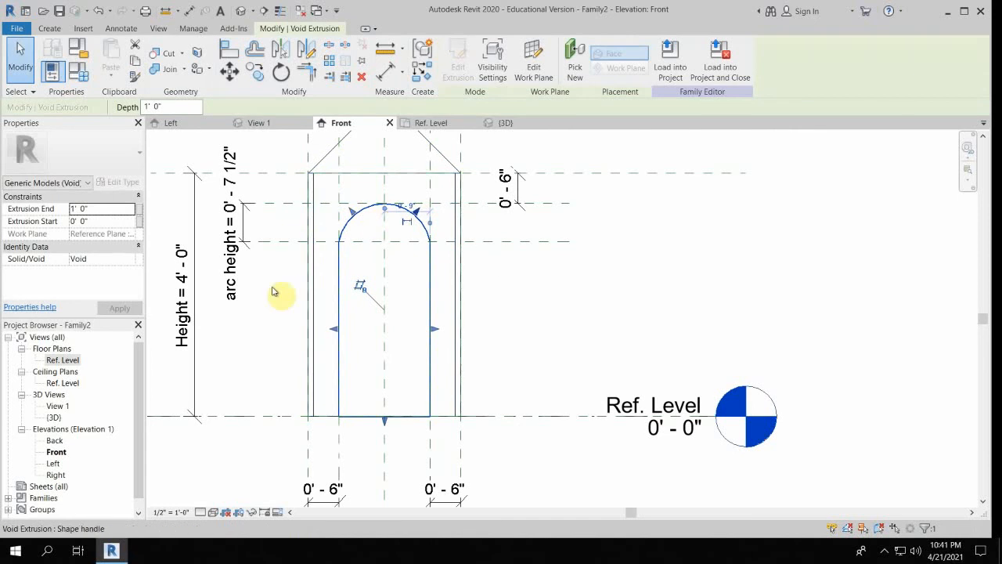
In the Ref. Level plan, stretch the void extrusion forward so it passes through and beyond the box's front wall
{"action": "left_click", "coordinate": [430, 124]}
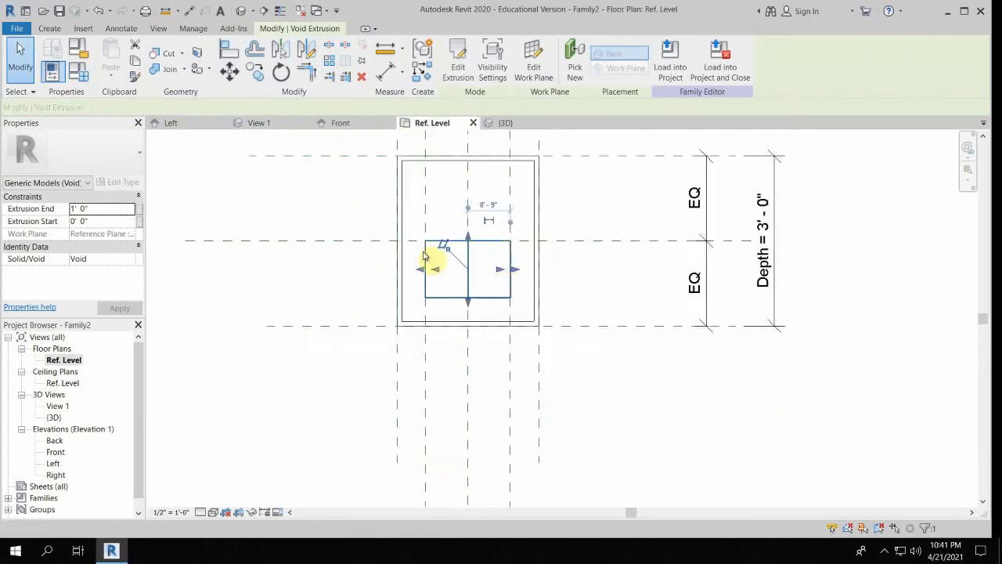
{"action": "middle_click_drag", "start_coordinate": [351, 289], "coordinate": [341, 282]}
{"action": "left_click_drag", "start_coordinate": [302, 306], "coordinate": [291, 374]}
{"action": "left_click", "coordinate": [431, 369]}
{"action": "scroll", "coordinate": [383, 386], "scroll_direction": "up", "scroll_amount": 1}
{"action": "middle_click_drag", "start_coordinate": [396, 385], "coordinate": [501, 406]}
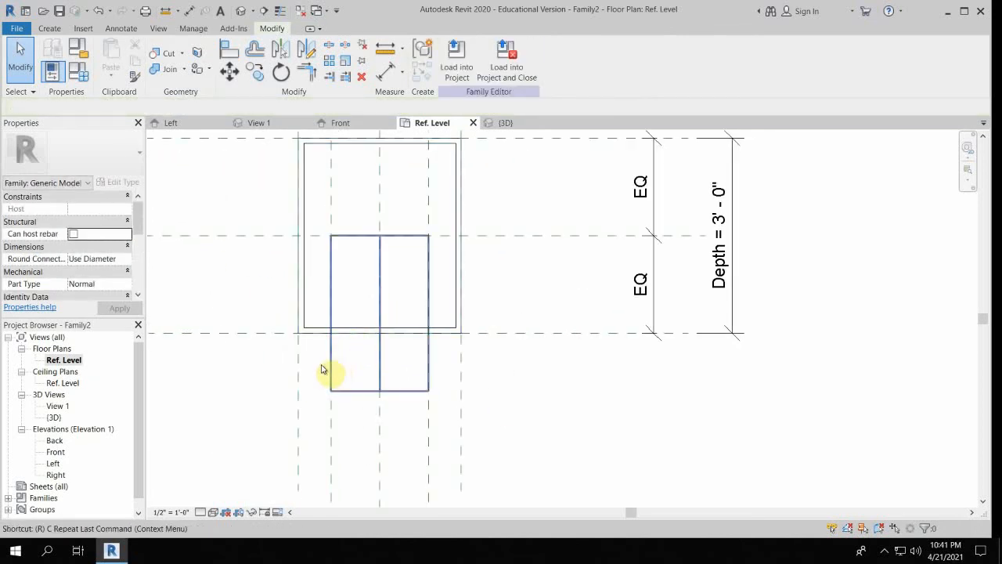
Draw two horizontal reference planes, one about 6" in front of the box and one about 6 3/8" behind its front plane
{"action": "key", "text": "p"}
{"action": "left_click", "coordinate": [218, 365]}
{"action": "left_click", "coordinate": [559, 364]}
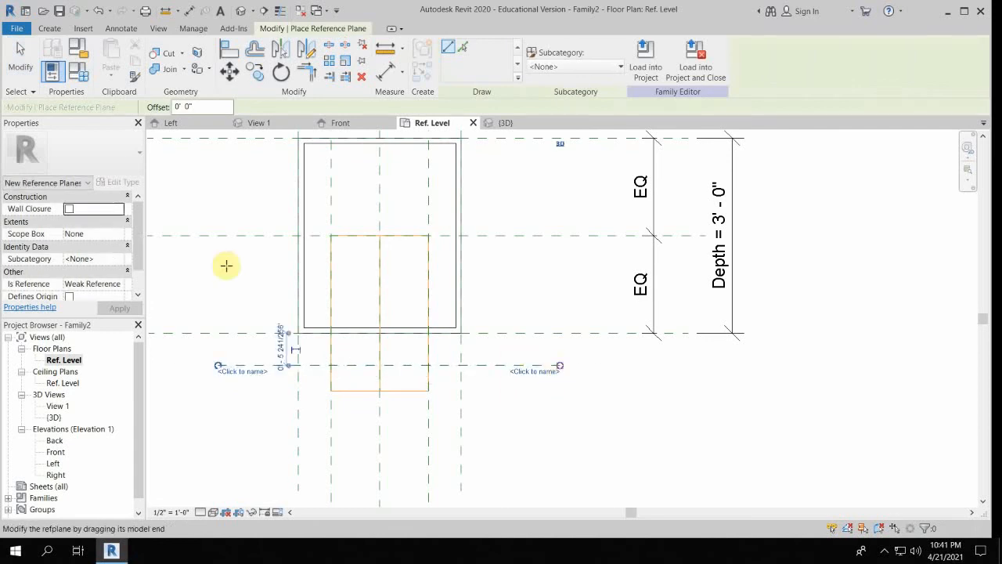
{"action": "left_click", "coordinate": [227, 298]}
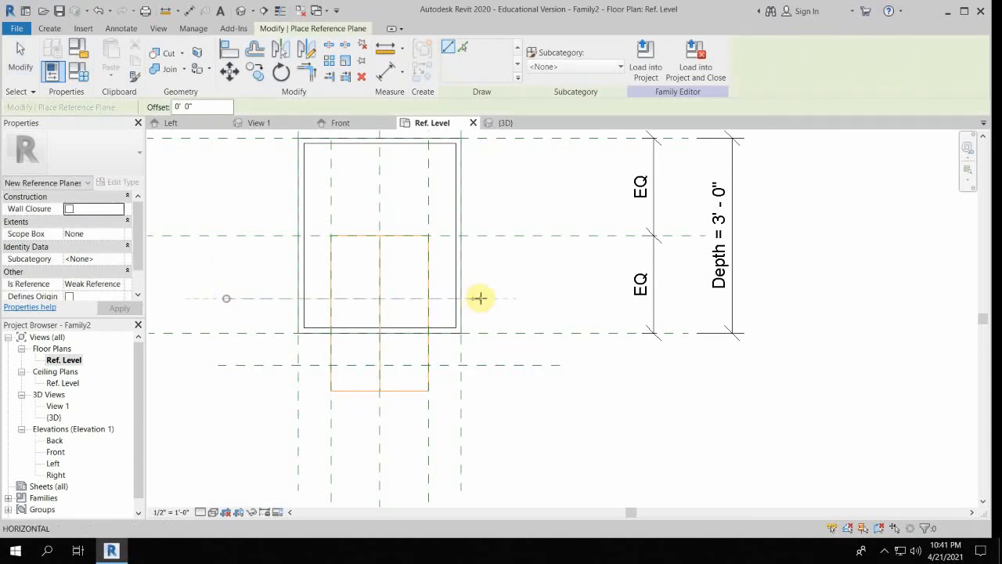
{"action": "left_click", "coordinate": [546, 334]}
Dimension the distance between the box's front plane and the new reference plane inside the box
{"action": "key", "text": "d"}
{"action": "key", "text": "i"}
{"action": "left_click", "coordinate": [537, 333]}
{"action": "left_click", "coordinate": [532, 297]}
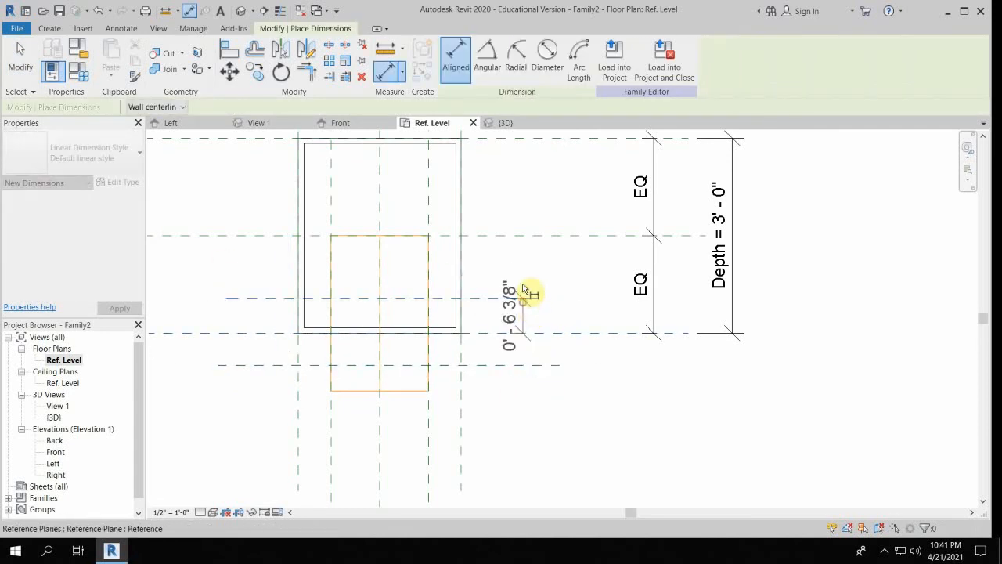
{"action": "left_click", "coordinate": [537, 307]}
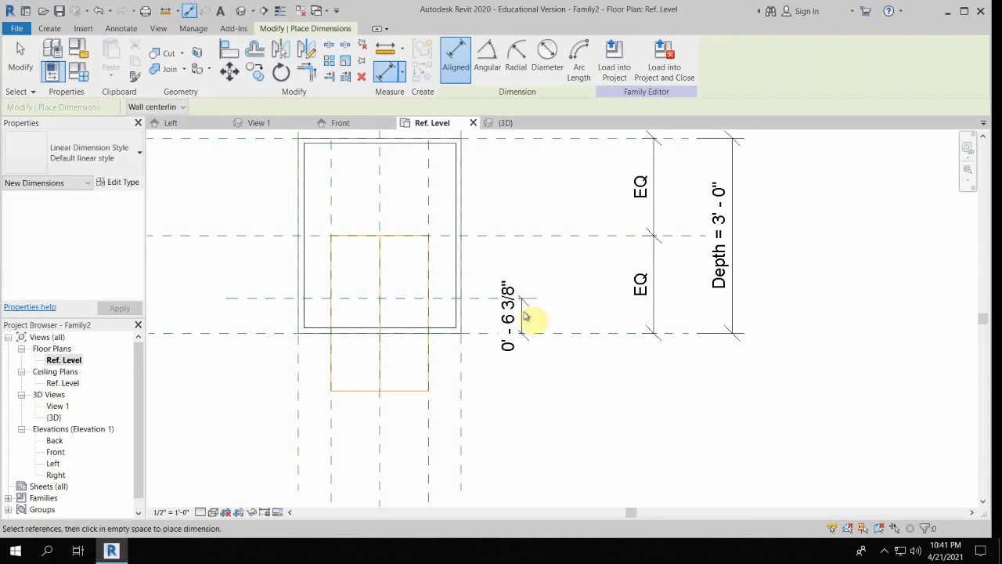
{"action": "key", "text": "Escape"}
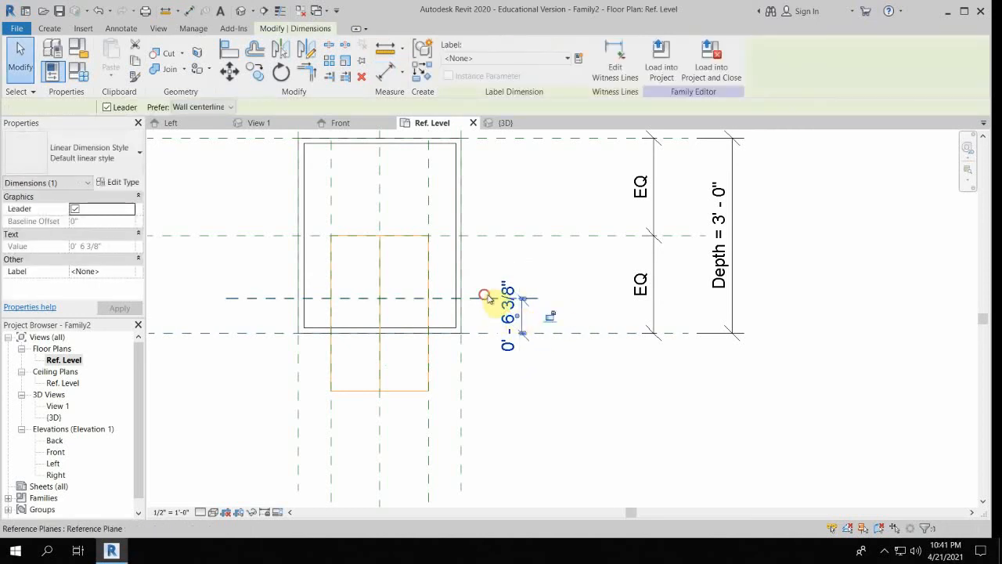
Set the inner reference plane's distance from the front plane to 2" and lock that dimension
{"action": "left_click", "coordinate": [486, 298]}
{"action": "left_click", "coordinate": [515, 315]}
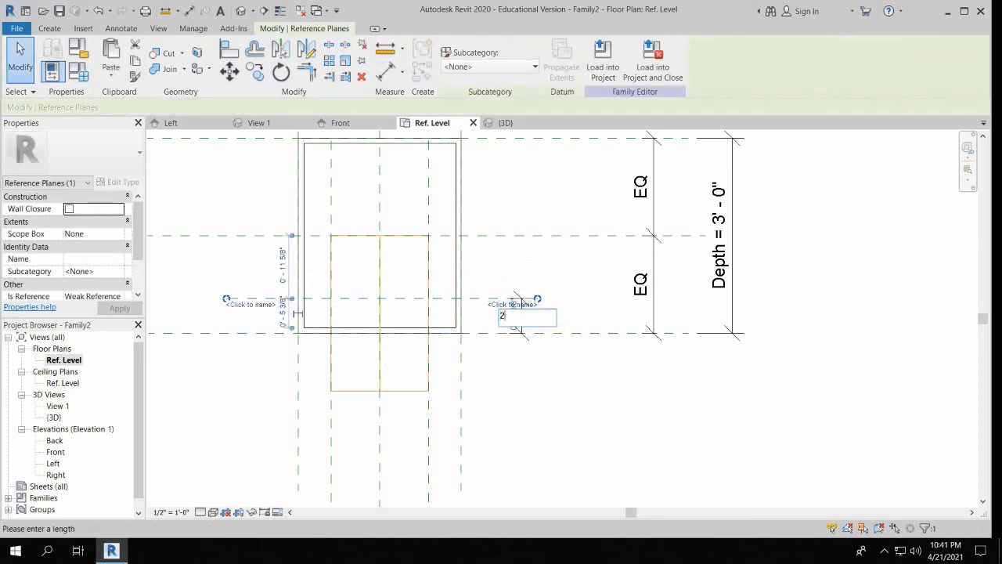
{"action": "type", "text": "2"}
{"action": "key", "text": "Return"}
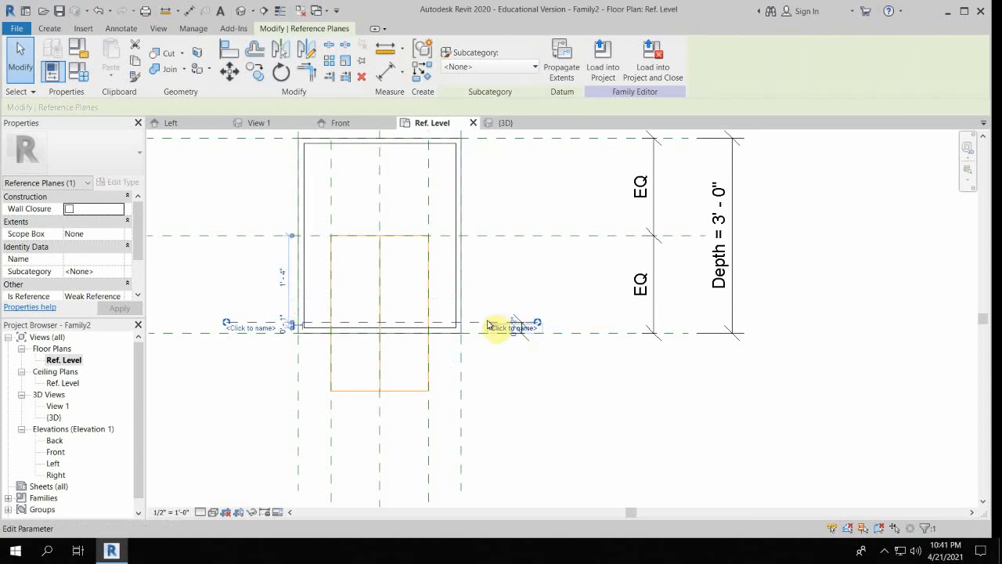
{"action": "key", "text": "Escape"}
{"action": "scroll", "coordinate": [520, 324], "scroll_direction": "up", "scroll_amount": 3}
{"action": "left_click", "coordinate": [523, 328]}
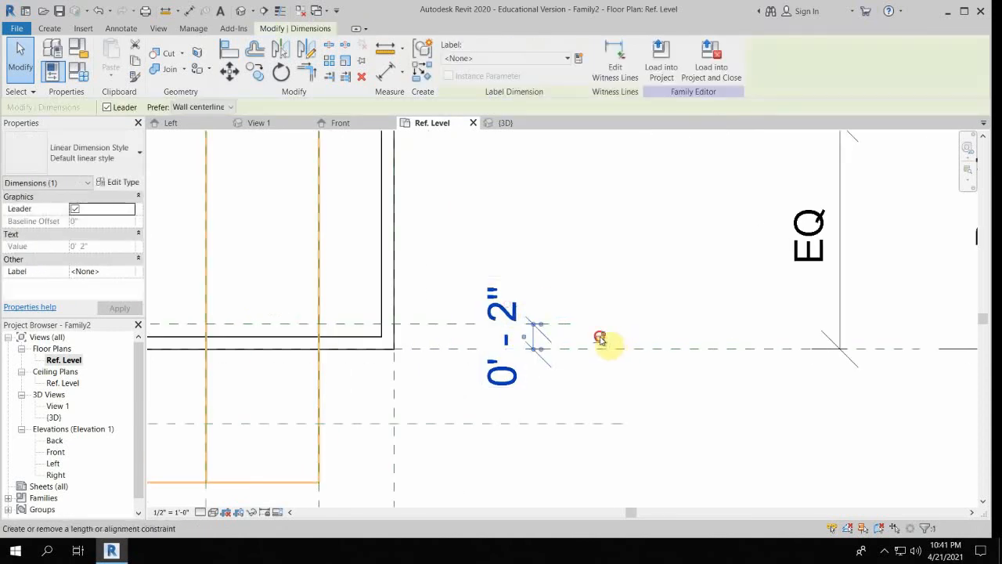
Dimension the distance between the box's front plane and the reference plane in front of the box
{"action": "key", "text": "d"}
{"action": "key", "text": "i"}
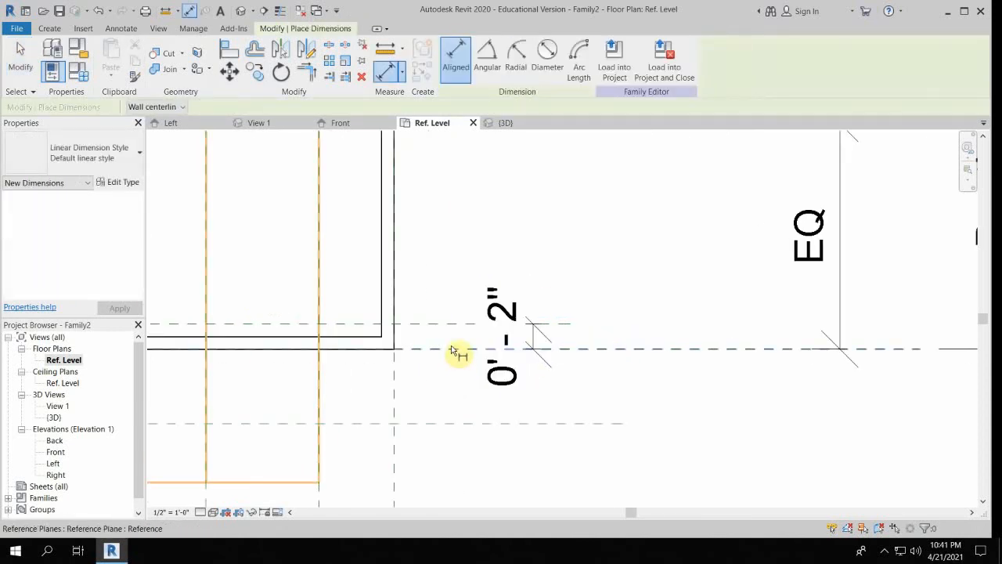
{"action": "left_click", "coordinate": [448, 349]}
{"action": "left_click", "coordinate": [464, 429]}
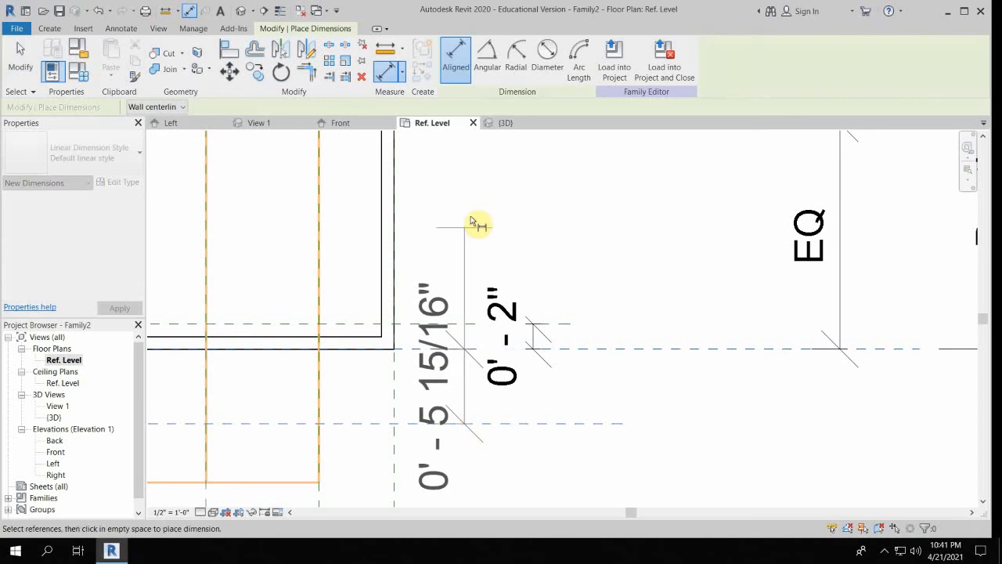
{"action": "left_click", "coordinate": [469, 224]}
{"action": "key", "text": "Escape"}
{"action": "key", "text": "Escape"}
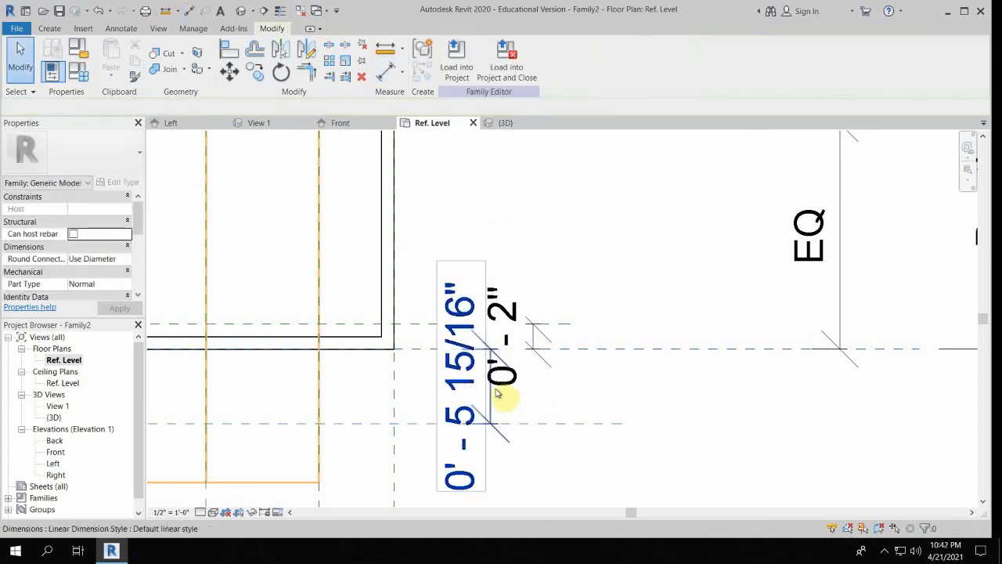
Set the outer reference plane's distance from the front plane to 2" and lock that dimension
{"action": "left_click", "coordinate": [541, 423]}
{"action": "left_click", "coordinate": [475, 388]}
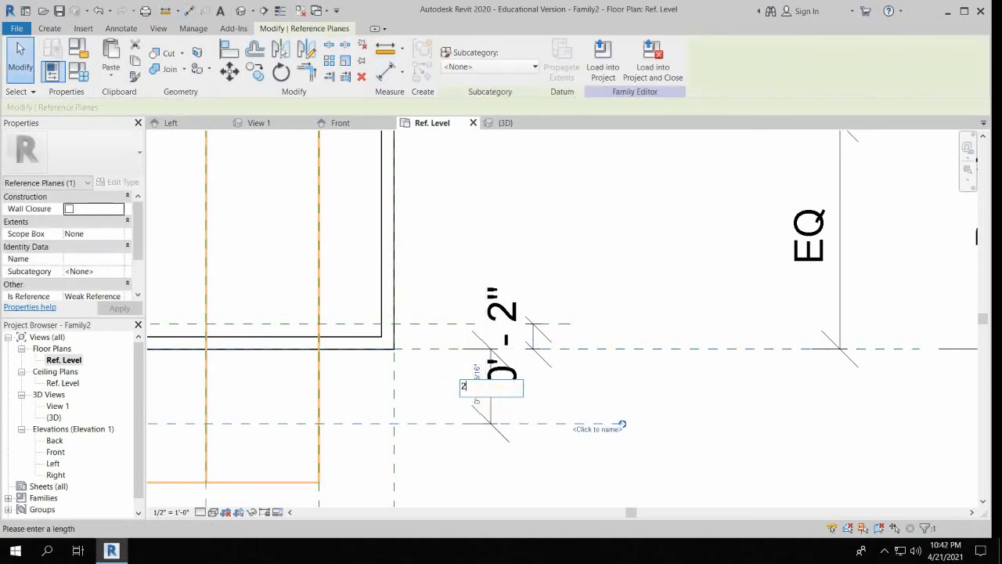
{"action": "key", "text": "Return"}
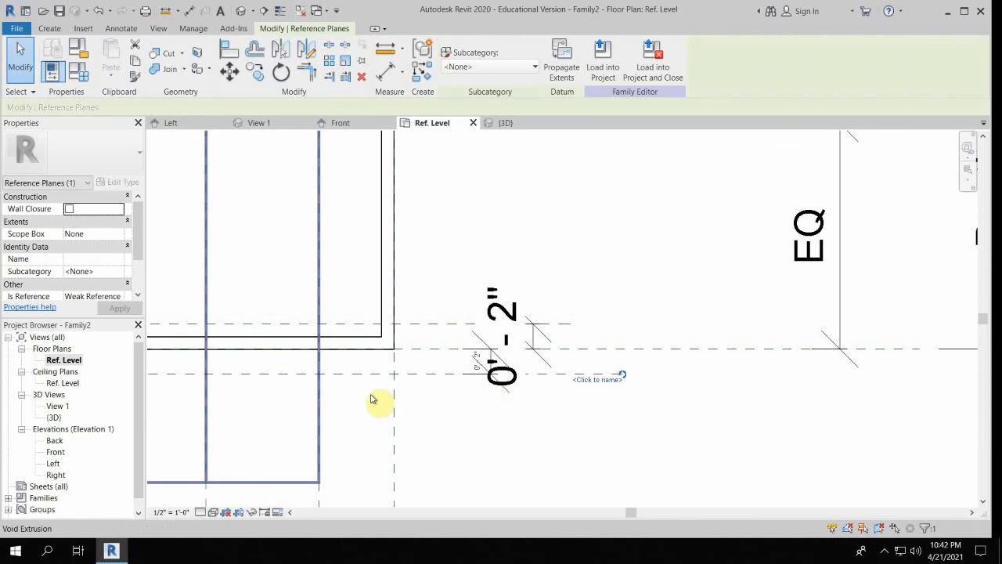
{"action": "left_click", "coordinate": [637, 224]}
{"action": "left_click", "coordinate": [461, 335]}
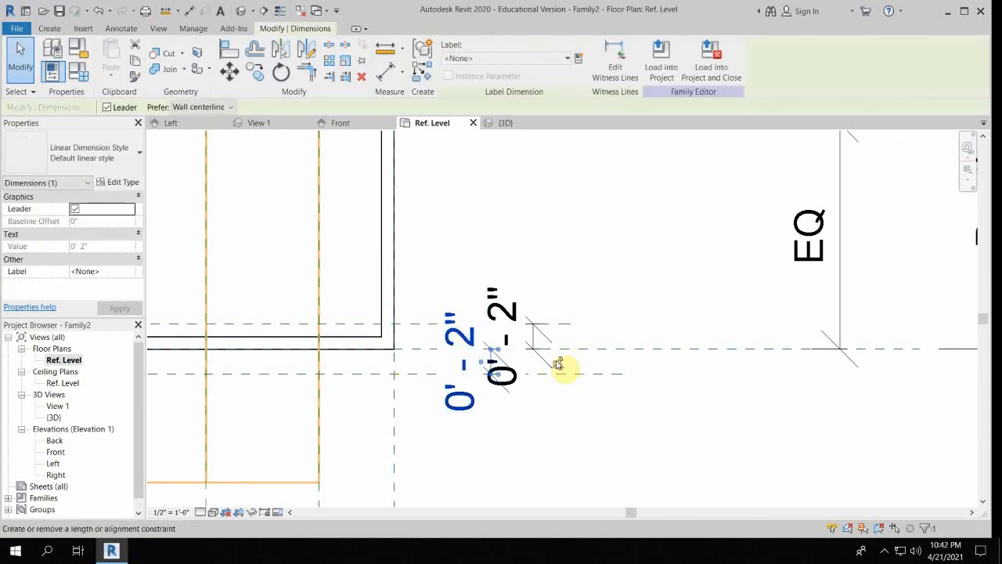
{"action": "scroll", "coordinate": [458, 317], "scroll_direction": "down", "scroll_amount": 4}
{"action": "key", "text": "Escape"}
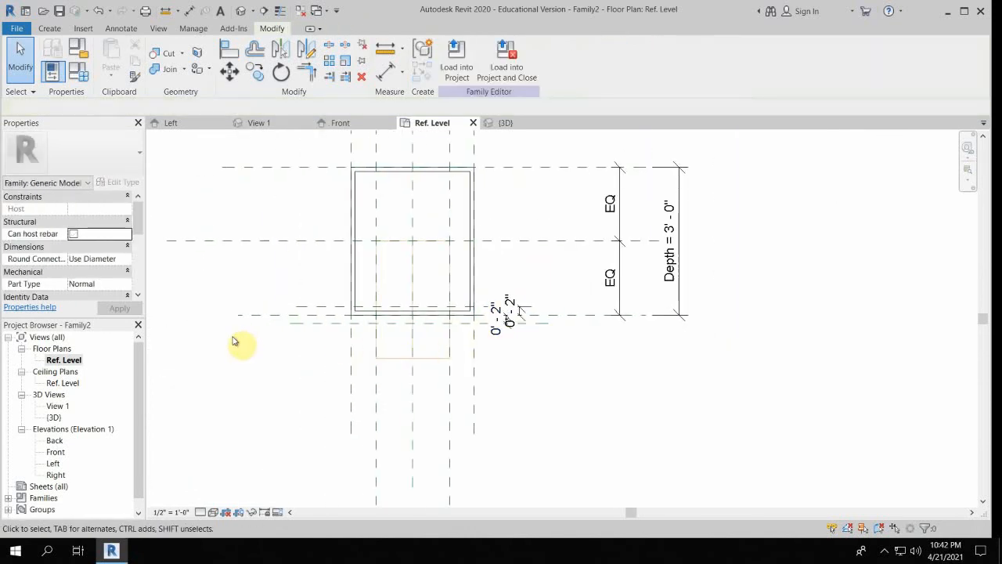
Align the void extrusion's front and back faces to the outer and inner reference planes and lock both alignments
{"action": "key", "text": "l"}
{"action": "left_click", "coordinate": [305, 321]}
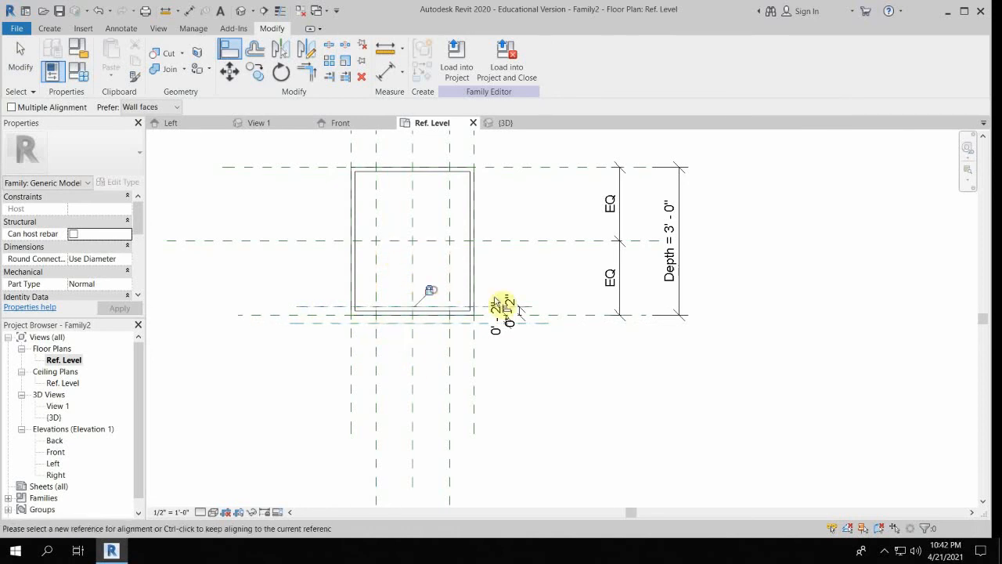
{"action": "key", "text": "Escape"}
{"action": "key", "text": "Escape"}
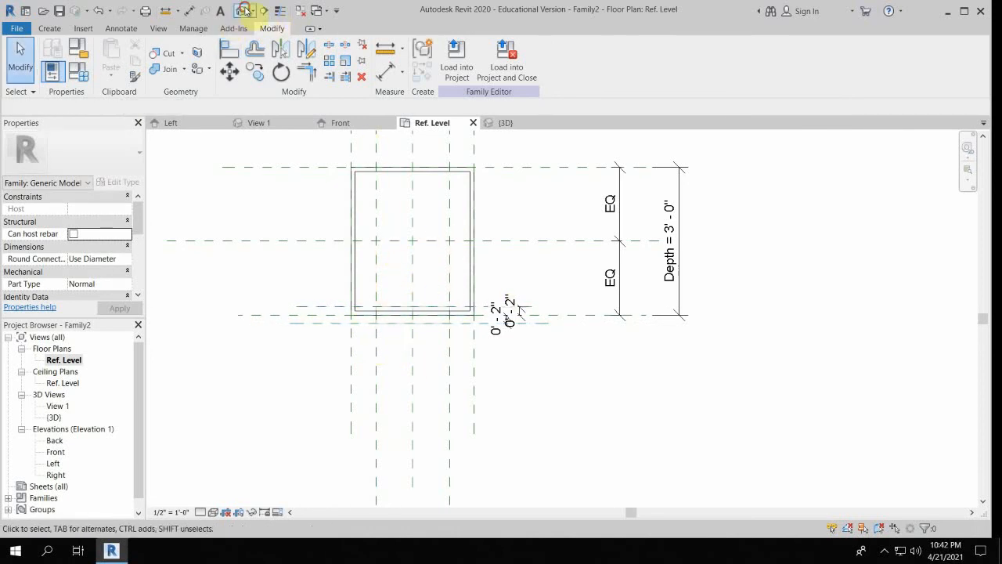
In the 3D view, cut the arched void extrusion out of the box's front wall
{"action": "left_click", "coordinate": [245, 11]}
{"action": "scroll", "coordinate": [485, 332], "scroll_direction": "up", "scroll_amount": 5}
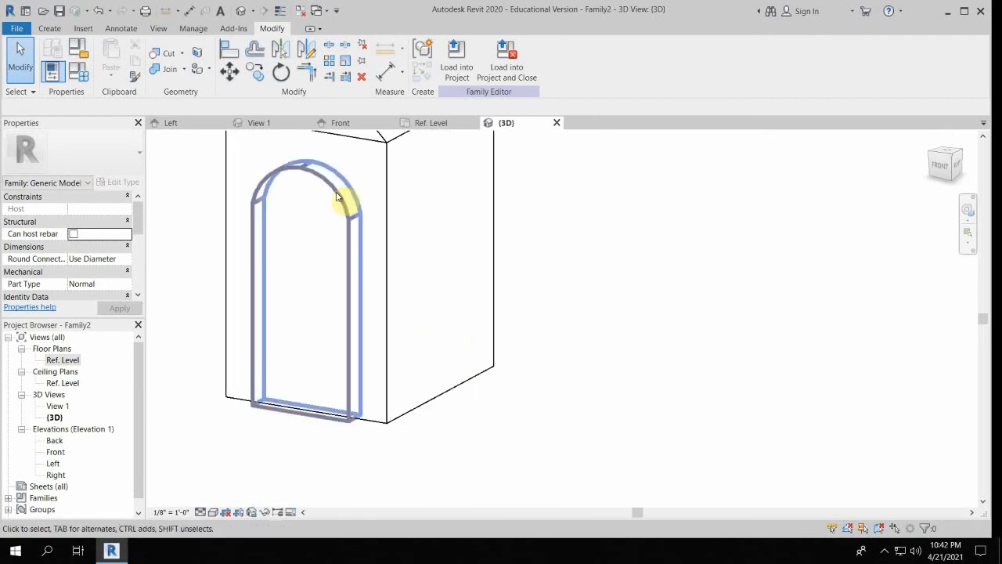
{"action": "scroll", "coordinate": [409, 261], "scroll_direction": "down", "scroll_amount": 4}
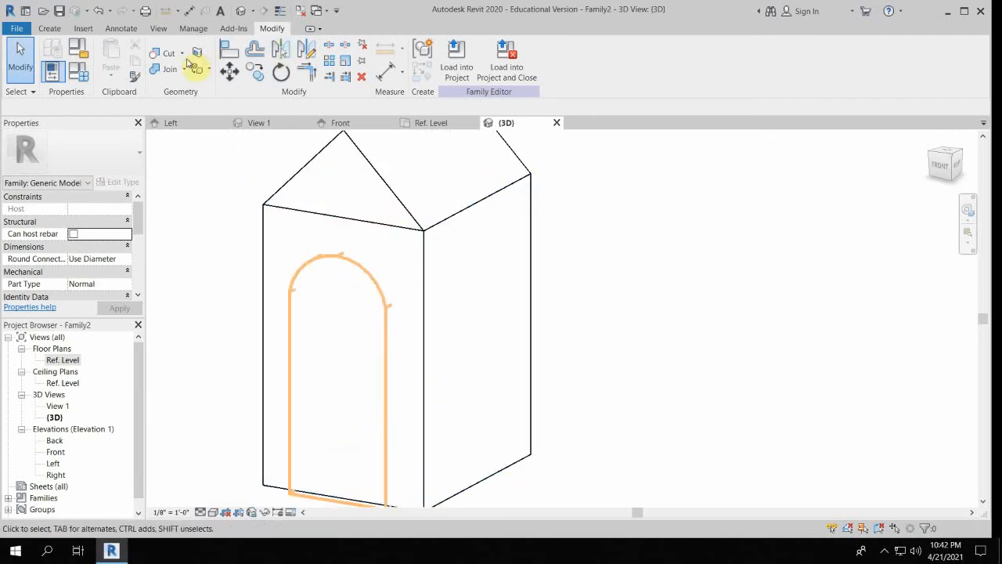
{"action": "left_click", "coordinate": [260, 238]}
{"action": "left_click", "coordinate": [291, 282]}
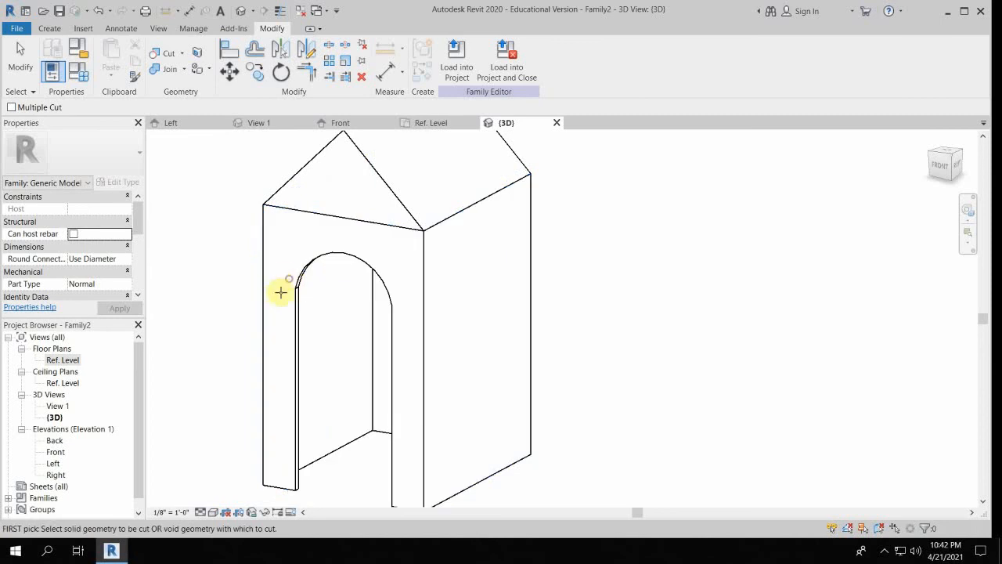
{"action": "scroll", "coordinate": [352, 371], "scroll_direction": "down", "scroll_amount": 2}
{"action": "mouse_move", "coordinate": [352, 371]}
{"action": "middle_mouse_down", "text": "shift"}
{"action": "mouse_move", "coordinate": [454, 380]}
{"action": "mouse_move", "coordinate": [337, 368]}
{"action": "middle_mouse_up", "text": "shift"}
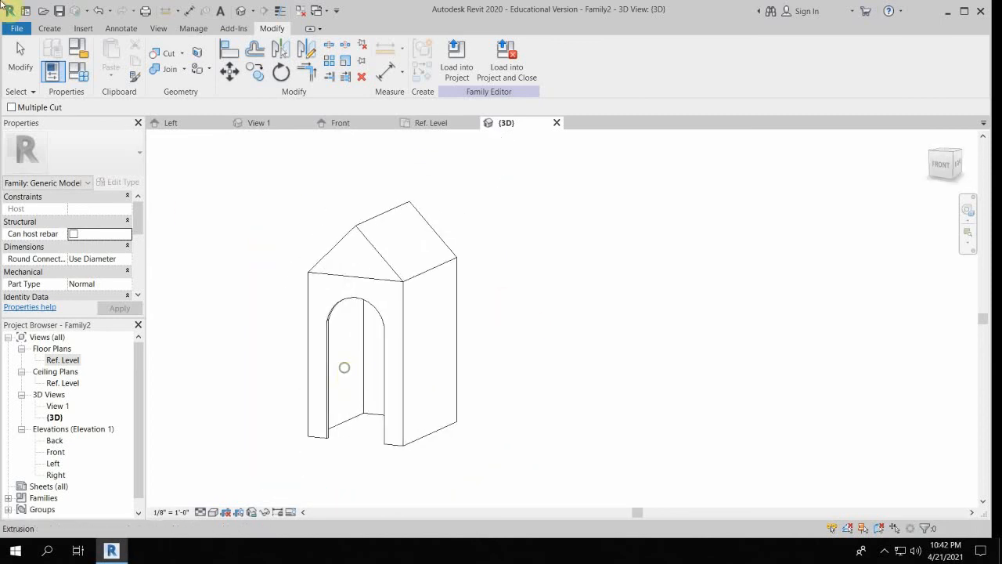
Switch the family to Type 2 and apply it to test how the model flexes in 3D
{"action": "left_click", "coordinate": [170, 69]}
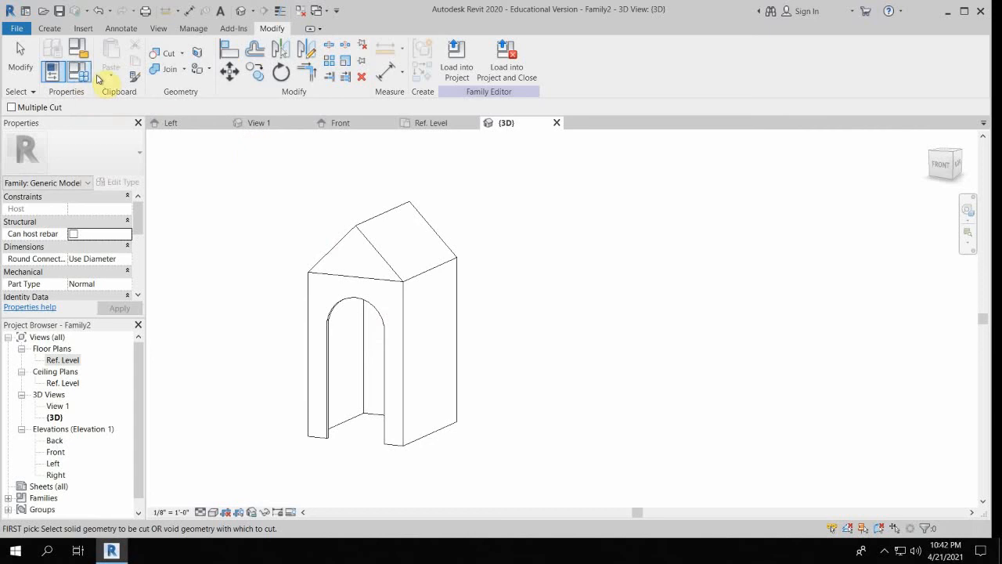
{"action": "left_click", "coordinate": [78, 72]}
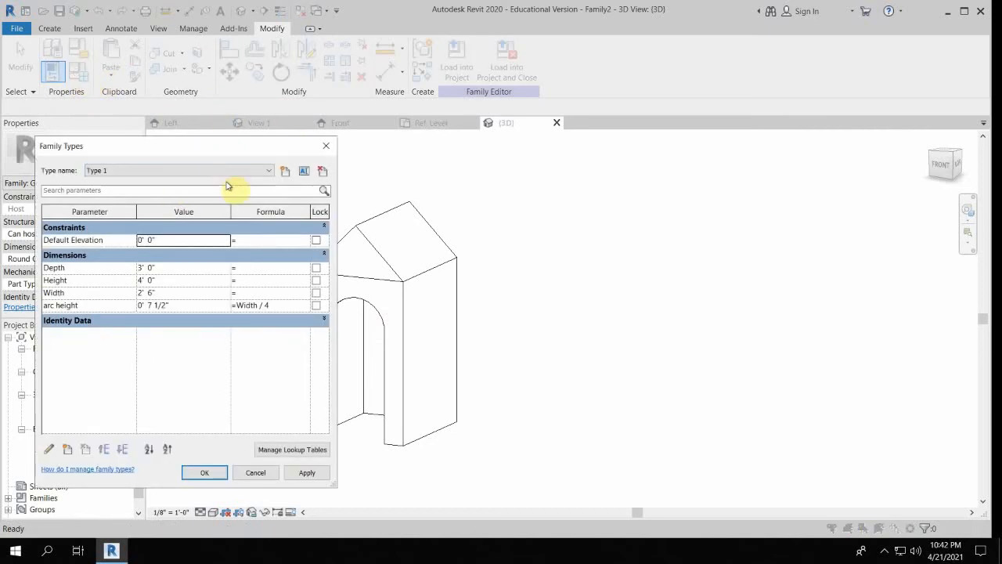
{"action": "left_click", "coordinate": [201, 171]}
{"action": "left_click", "coordinate": [157, 190]}
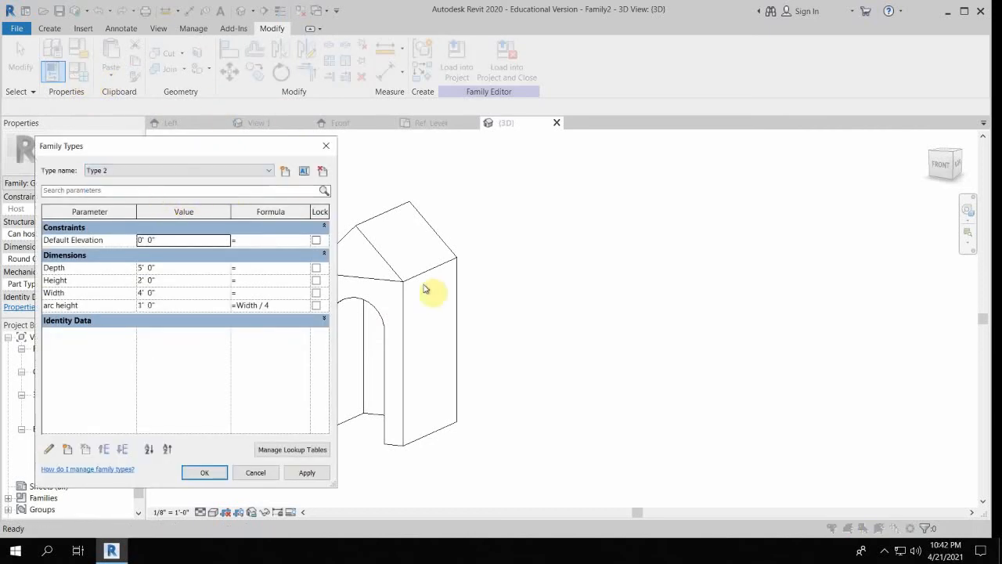
{"action": "left_click", "coordinate": [317, 473]}
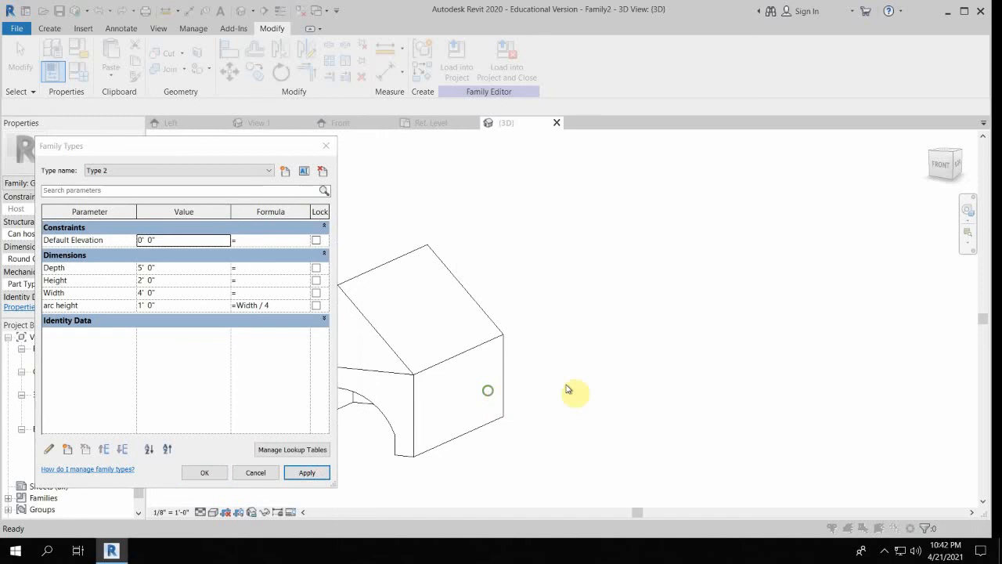
{"action": "left_click_drag", "start_coordinate": [237, 150], "coordinate": [697, 154]}
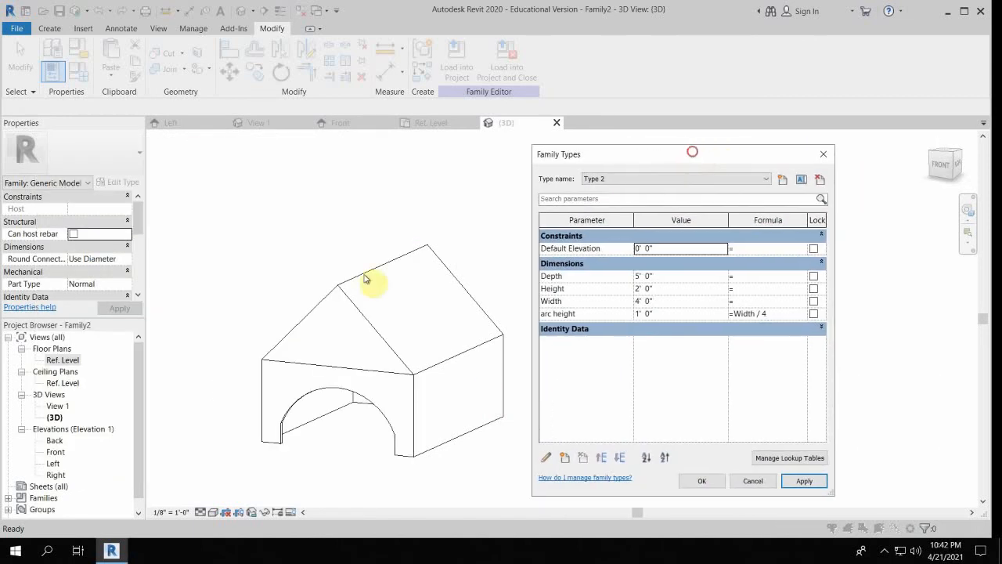
{"action": "left_click", "coordinate": [706, 481]}
{"action": "key", "text": "c"}
{"action": "key", "text": "g"}
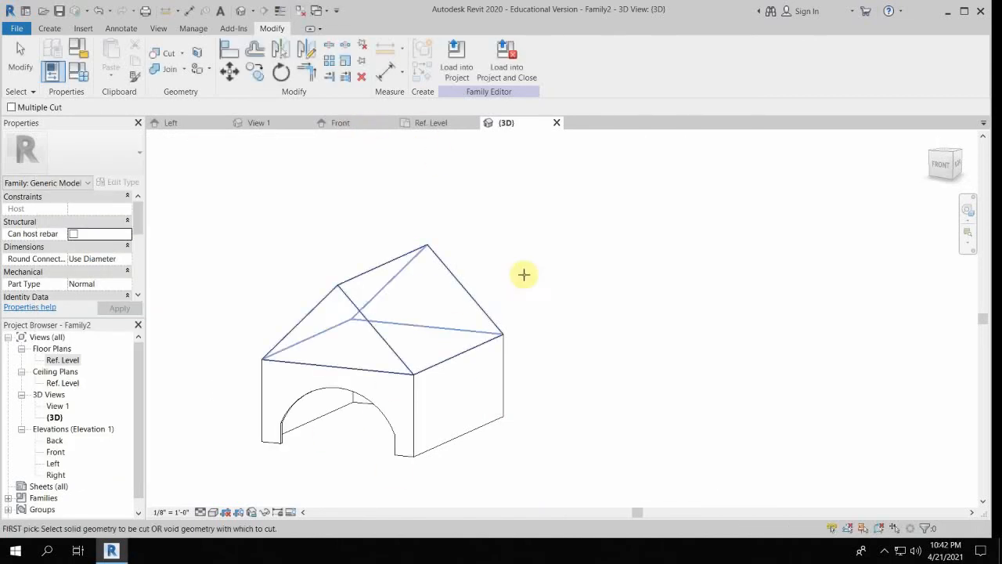
In the Front elevation, create a new family type named Type 3
{"action": "left_click", "coordinate": [343, 124]}
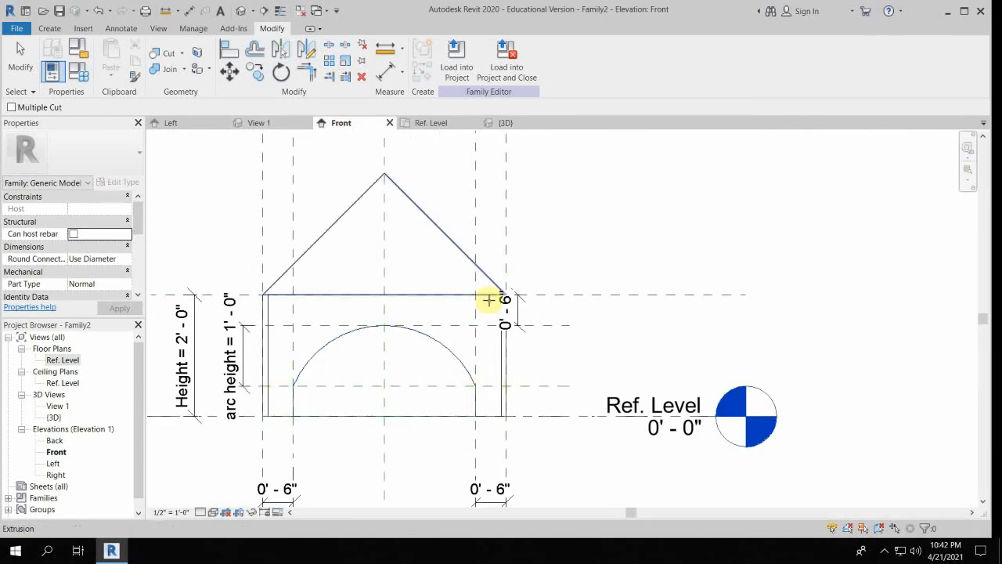
{"action": "scroll", "coordinate": [486, 304], "scroll_direction": "down", "scroll_amount": 3}
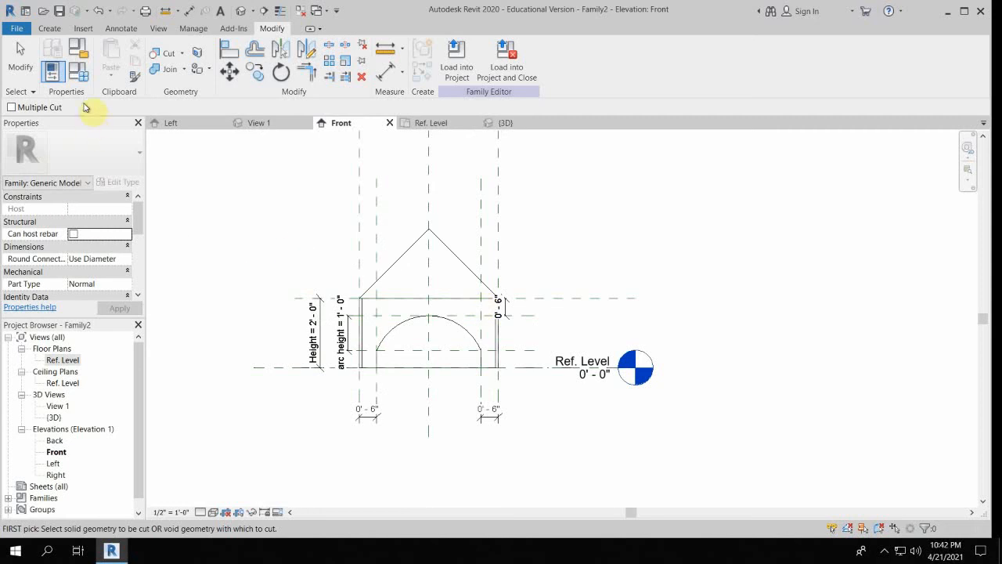
{"action": "left_click", "coordinate": [78, 71]}
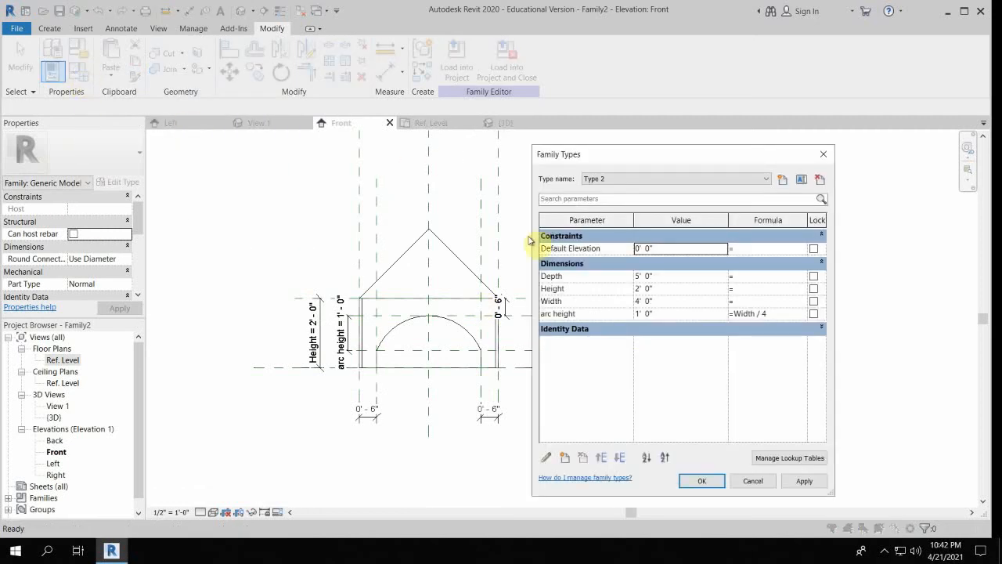
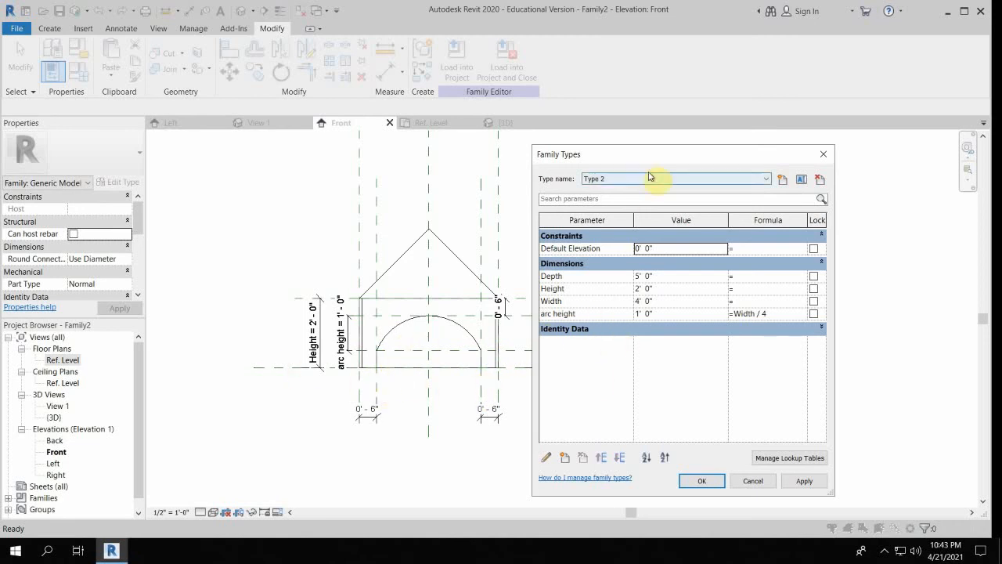
{"action": "left_click", "coordinate": [782, 180]}
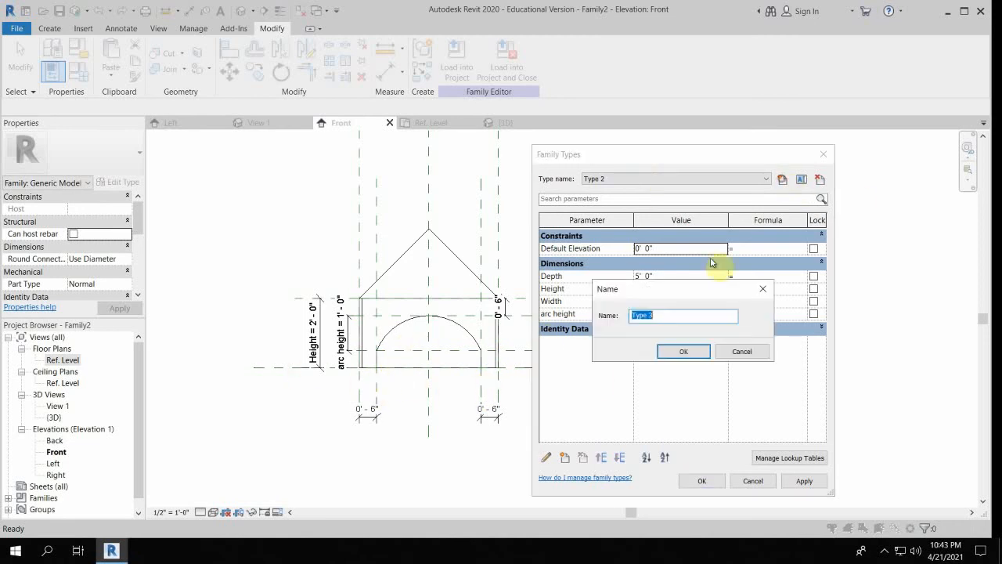
{"action": "left_click", "coordinate": [687, 352]}
Set Type 3's width to 1' and its height and depth to 10', and apply the type by removing the unsatisfied constraints
{"action": "left_click", "coordinate": [658, 302]}
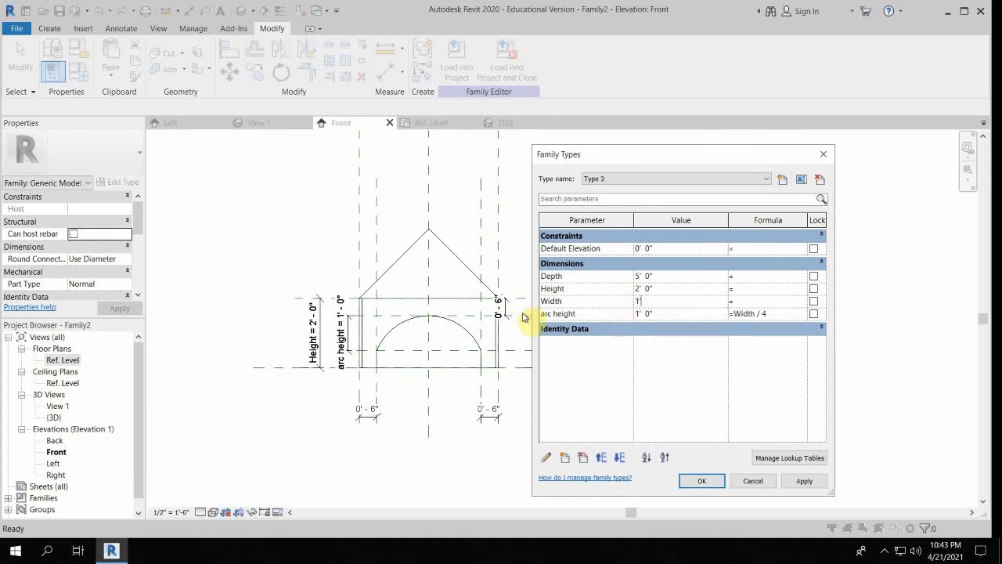
{"action": "type", "text": "1"}
{"action": "left_click", "coordinate": [664, 291]}
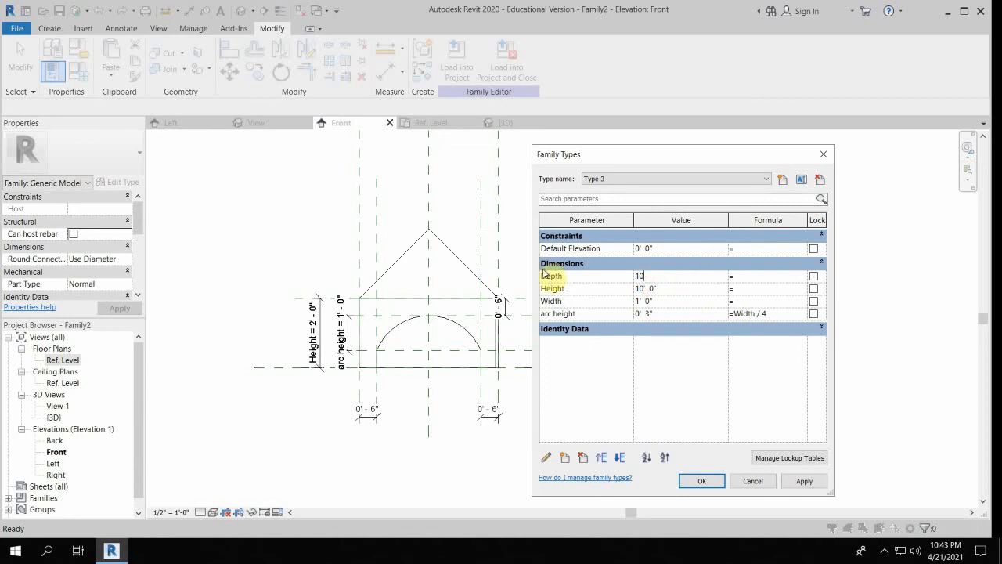
{"action": "left_click", "coordinate": [701, 481]}
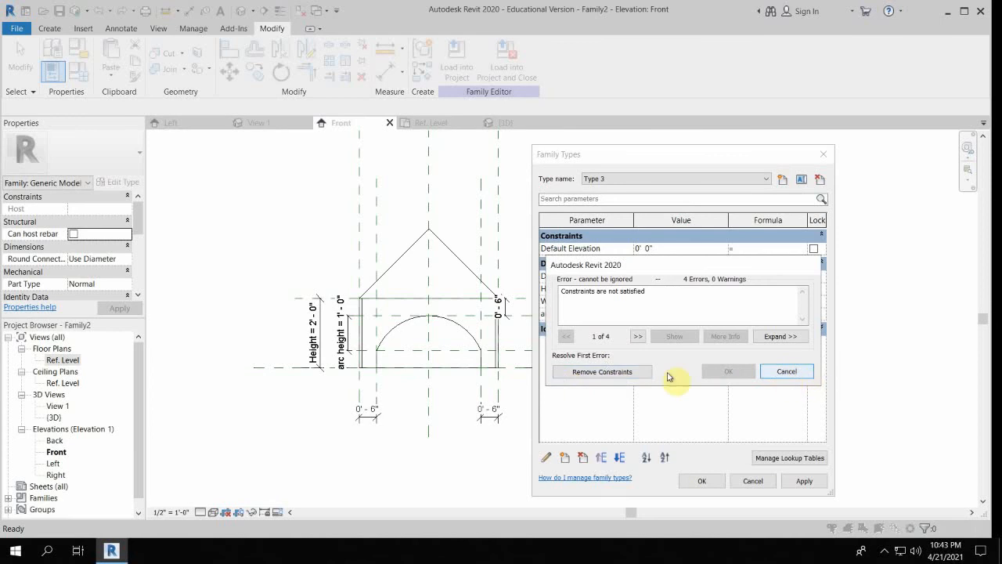
{"action": "left_click", "coordinate": [619, 371]}
{"action": "left_click", "coordinate": [702, 481]}
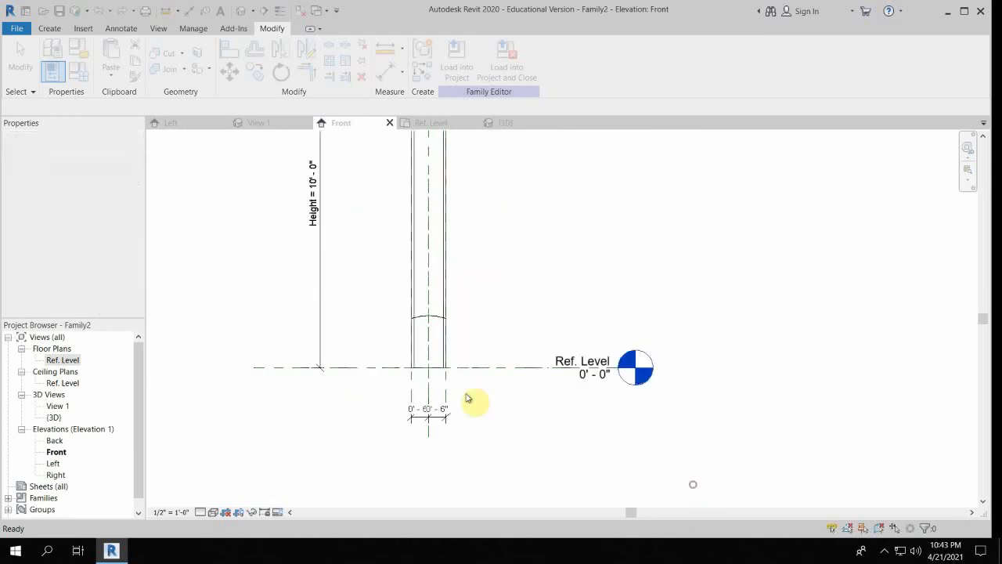
Examine the arched opening on the narrow Type 3 box against its reference planes in the Front elevation and the 3D view
{"action": "scroll", "coordinate": [460, 307], "scroll_direction": "down", "scroll_amount": 2}
{"action": "middle_click_drag", "start_coordinate": [437, 138], "coordinate": [431, 281]}
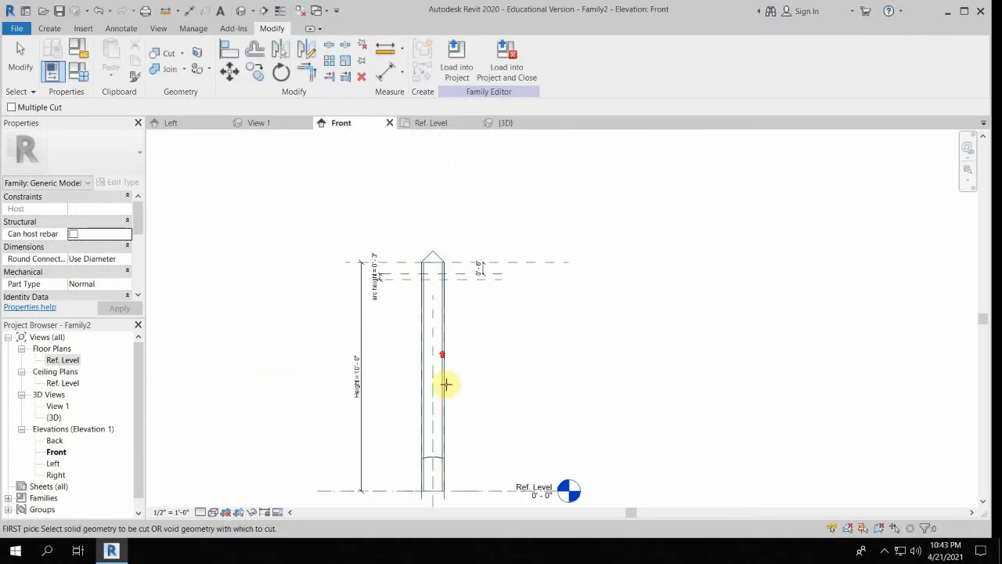
{"action": "scroll", "coordinate": [445, 384], "scroll_direction": "up", "scroll_amount": 2}
{"action": "scroll", "coordinate": [445, 320], "scroll_direction": "up", "scroll_amount": 2}
{"action": "scroll", "coordinate": [476, 335], "scroll_direction": "down", "scroll_amount": 1}
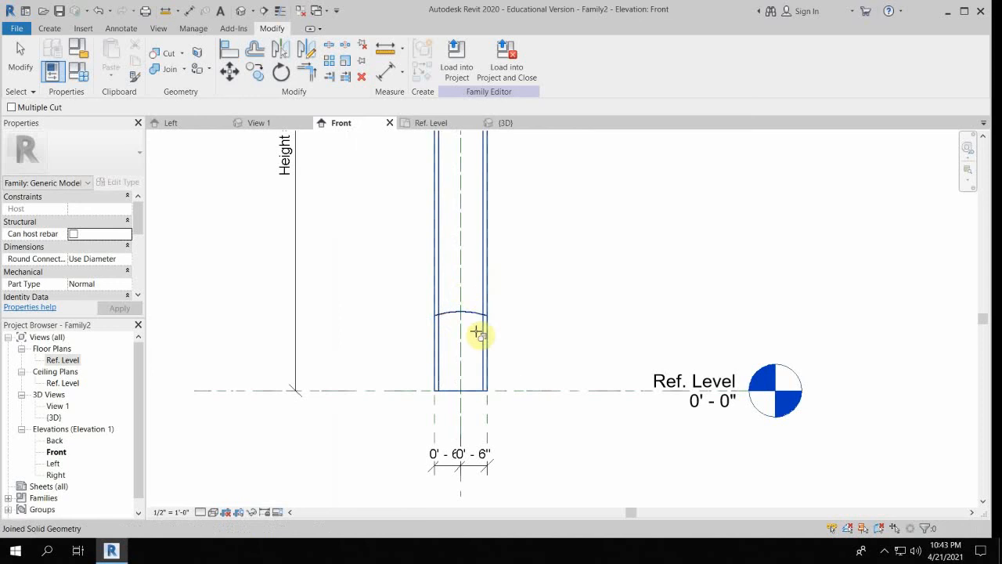
{"action": "left_click", "coordinate": [477, 335]}
{"action": "left_click", "coordinate": [242, 11]}
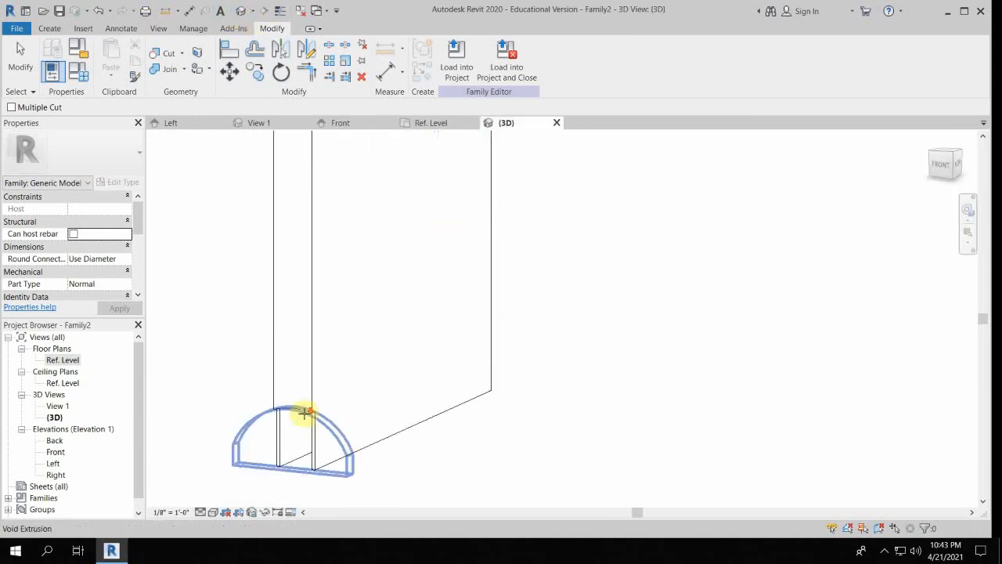
{"action": "left_click", "coordinate": [303, 416]}
{"action": "left_click", "coordinate": [314, 423]}
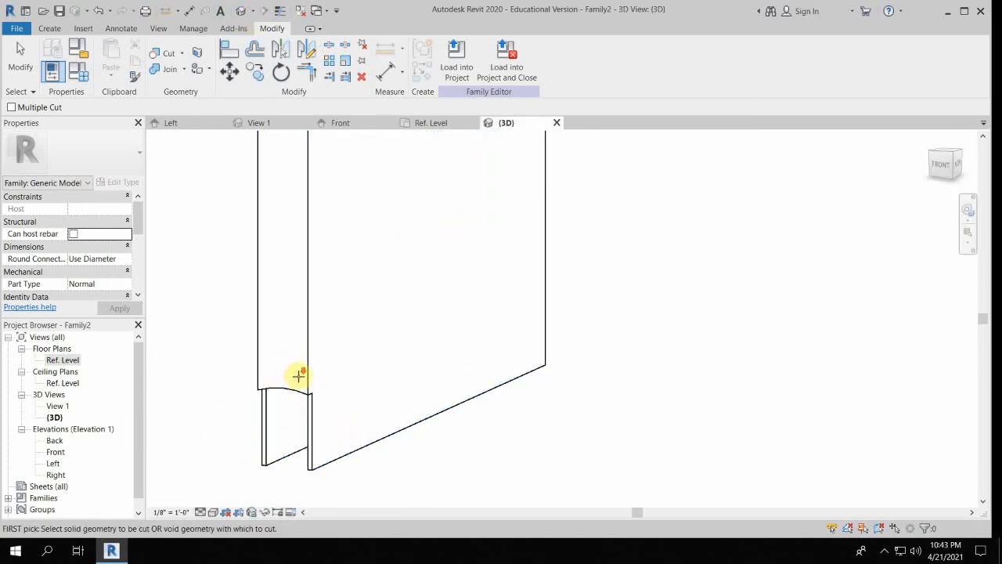
{"action": "scroll", "coordinate": [302, 380], "scroll_direction": "down", "scroll_amount": 3}
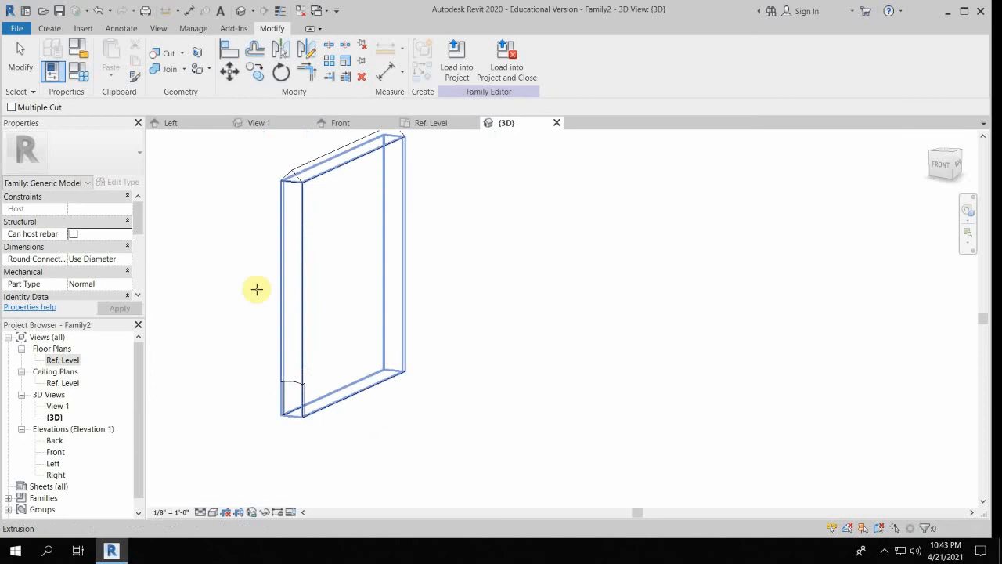
{"action": "scroll", "coordinate": [296, 394], "scroll_direction": "up", "scroll_amount": 3}
{"action": "middle_click_drag", "start_coordinate": [353, 368], "coordinate": [441, 352]}
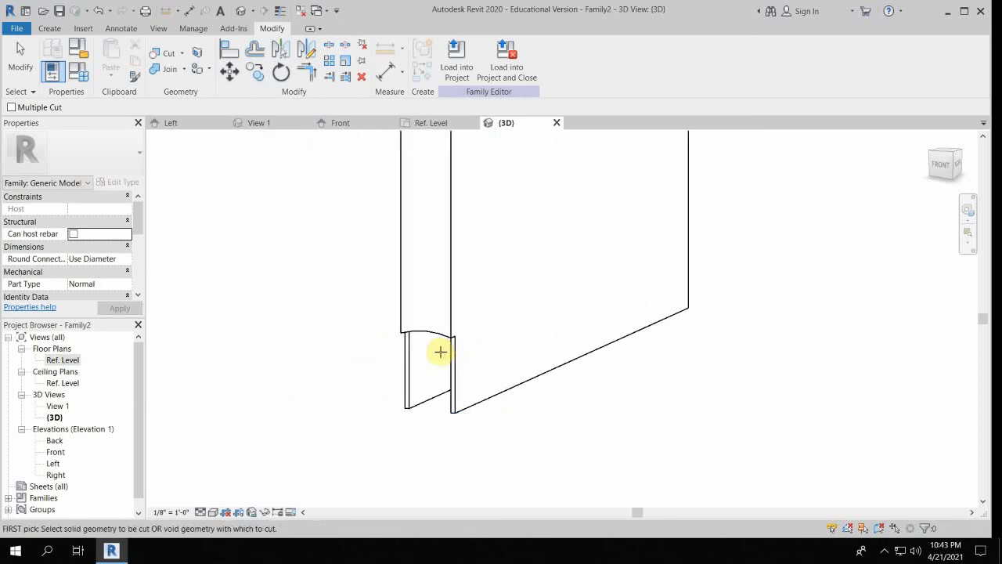
{"action": "scroll", "coordinate": [420, 336], "scroll_direction": "down", "scroll_amount": 3}
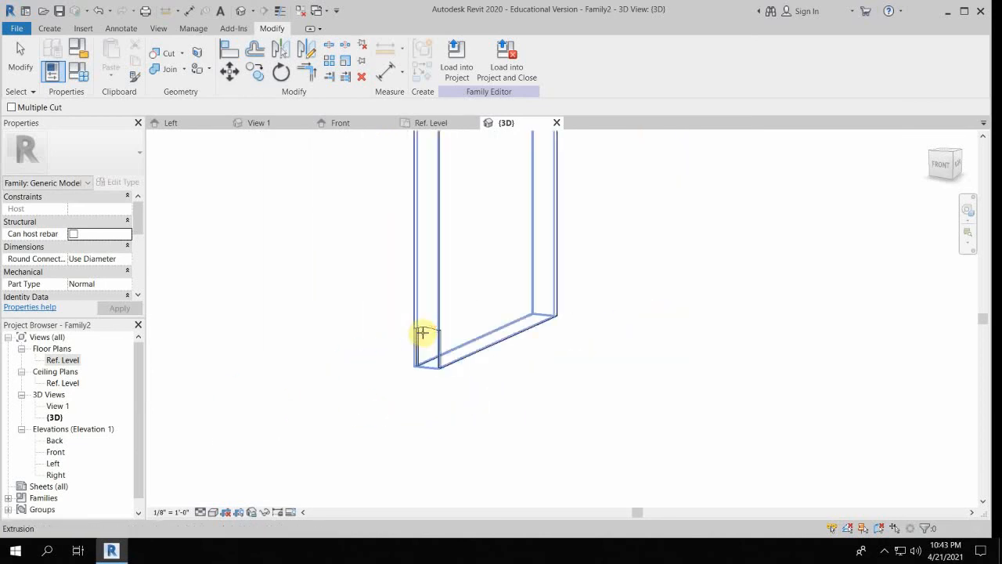
Undo the earlier Type 3 test so the 3D view returns to the Type 2 box with its arched opening
{"action": "middle_click_drag", "start_coordinate": [490, 284], "coordinate": [492, 380]}
{"action": "key", "text": "Escape"}
{"action": "scroll", "coordinate": [486, 385], "scroll_direction": "down", "scroll_amount": 3}
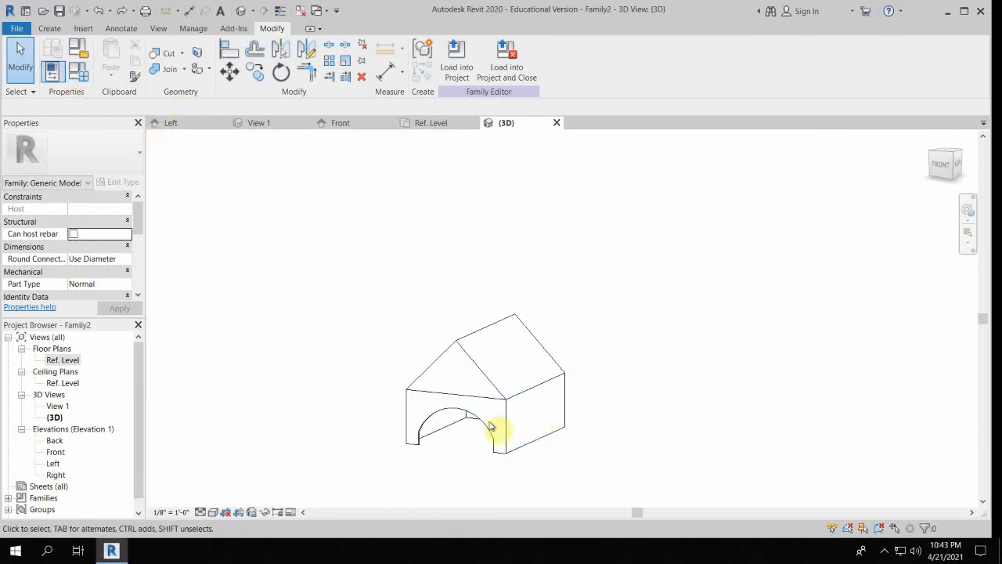
{"action": "scroll", "coordinate": [505, 458], "scroll_direction": "up", "scroll_amount": 2}
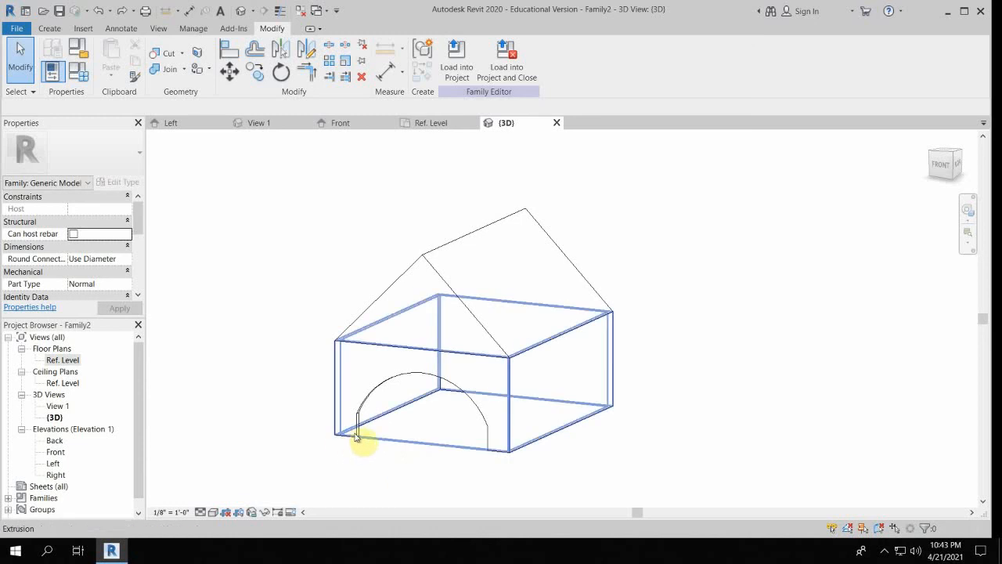
Create a new family type named Type 3, set its width to 1' 4", and apply it to the model
{"action": "left_click", "coordinate": [86, 75]}
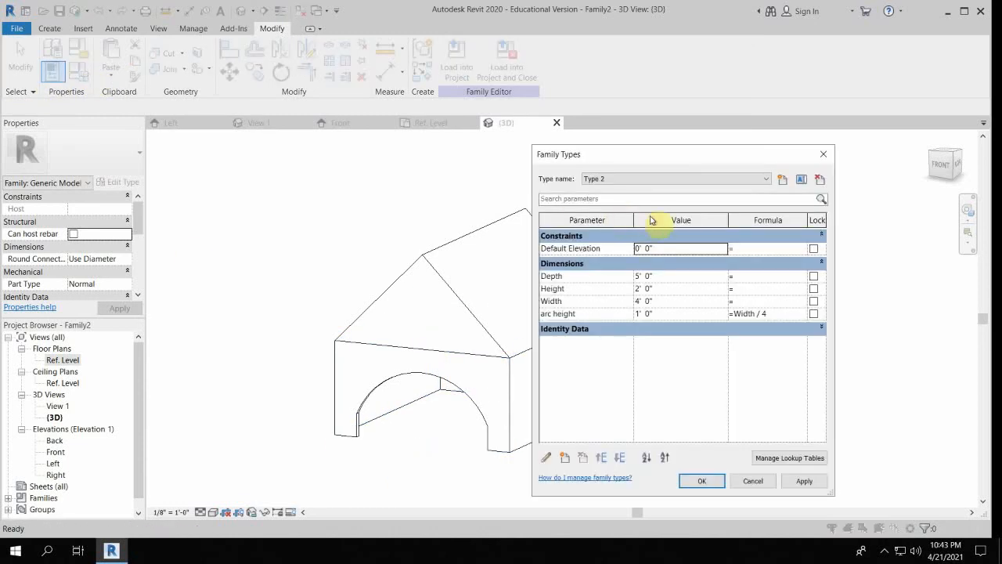
{"action": "left_click", "coordinate": [782, 180]}
{"action": "left_click", "coordinate": [684, 351]}
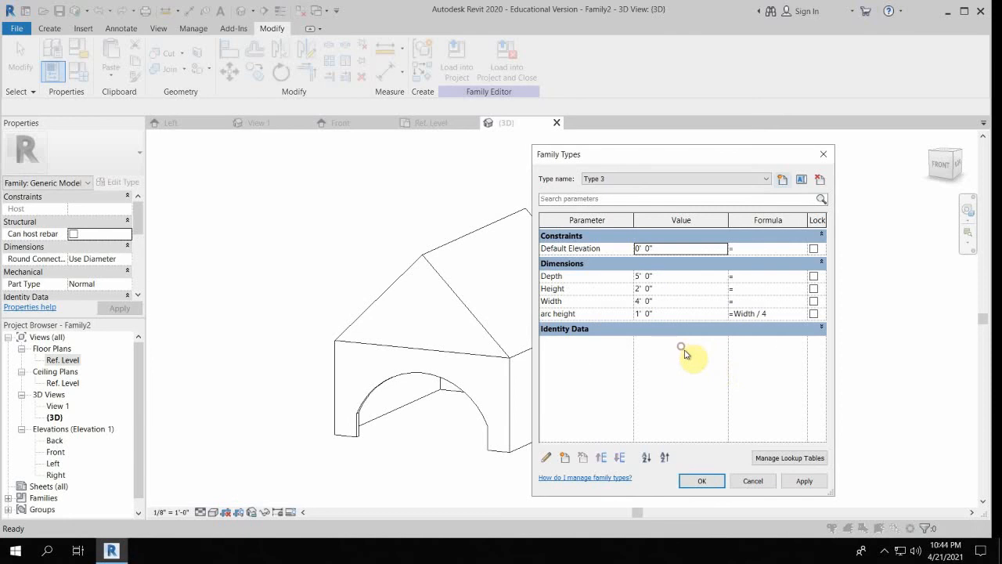
{"action": "left_click", "coordinate": [666, 301]}
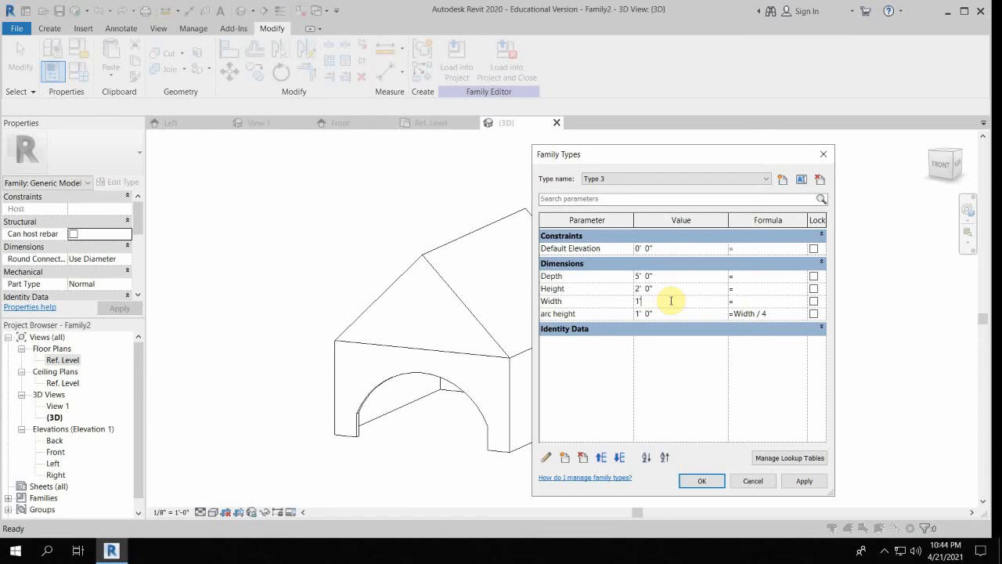
{"action": "left_click", "coordinate": [802, 482]}
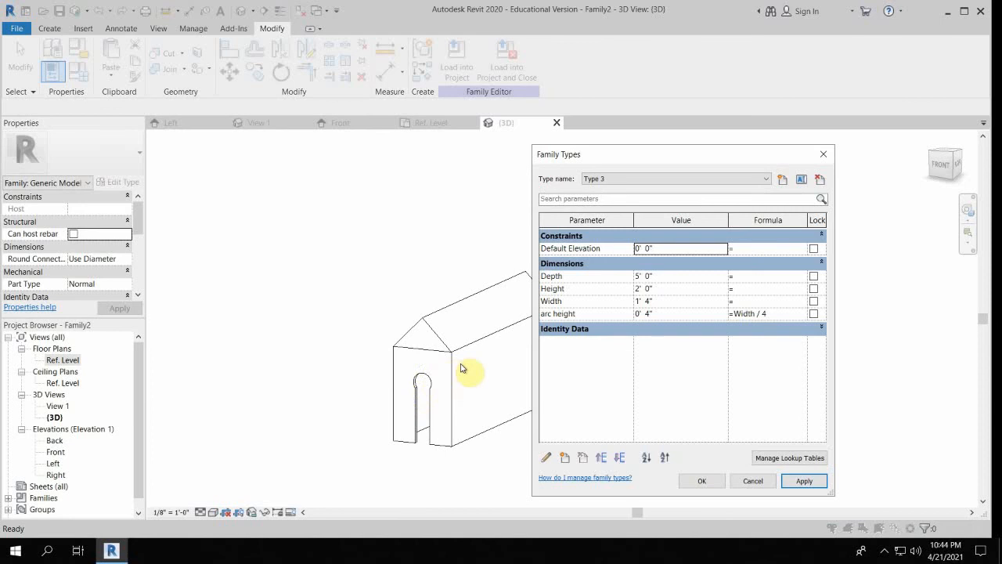
{"action": "left_click_drag", "start_coordinate": [590, 155], "coordinate": [739, 142]}
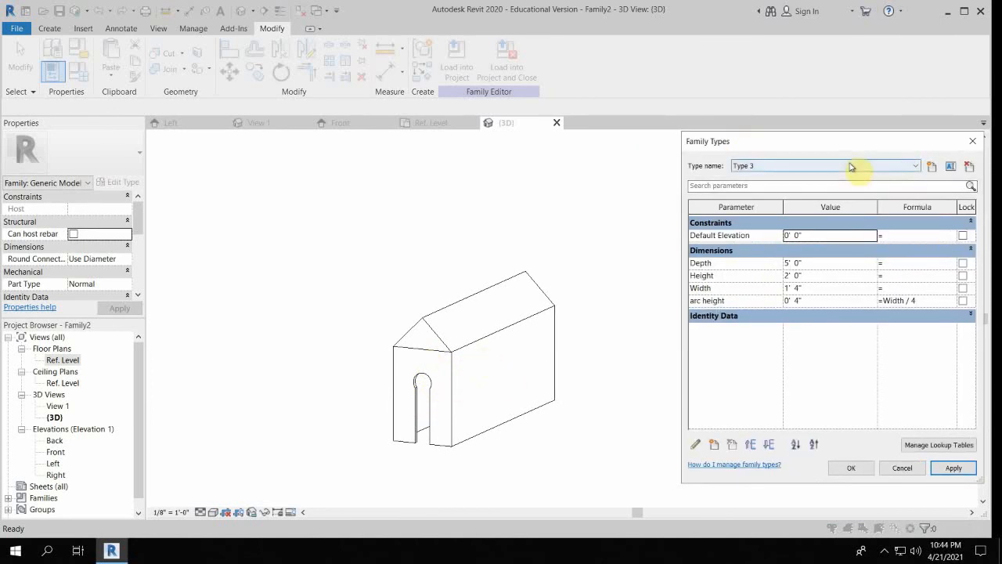
{"action": "left_click", "coordinate": [843, 463]}
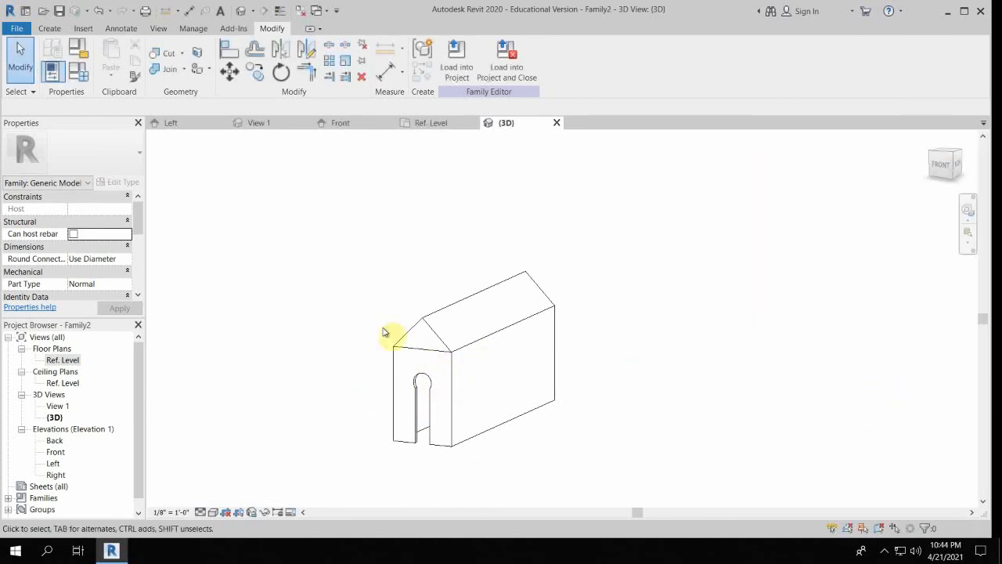
{"action": "middle_click_drag", "start_coordinate": [400, 363], "coordinate": [478, 297]}
{"action": "scroll", "coordinate": [477, 357], "scroll_direction": "down", "scroll_amount": 2}
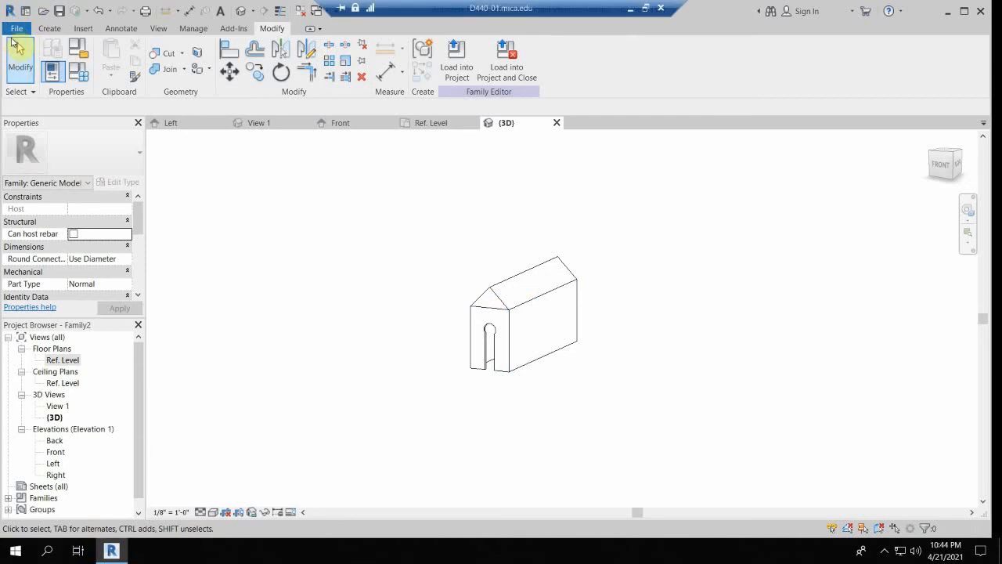
{"action": "left_click", "coordinate": [18, 32]}
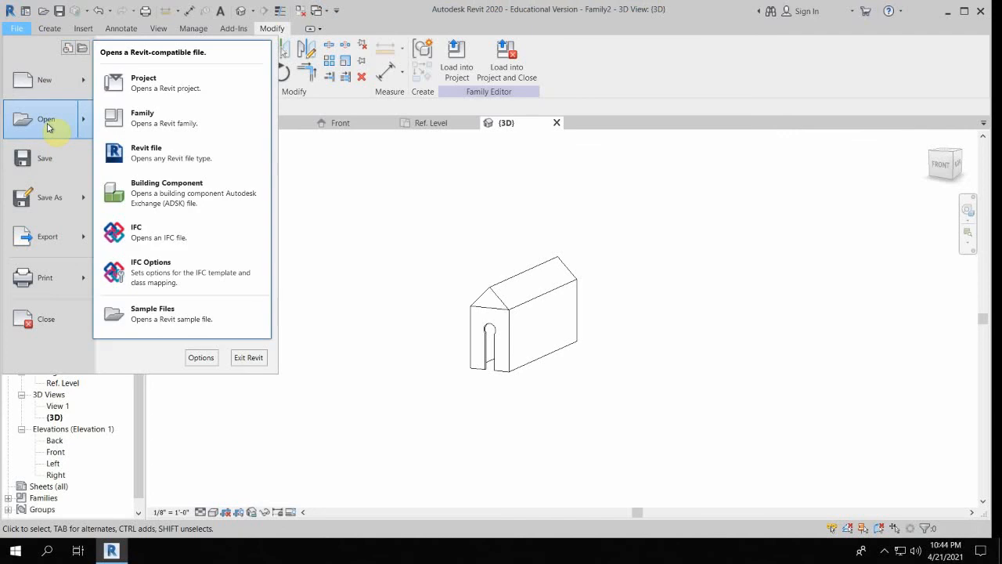
{"action": "left_click", "coordinate": [45, 121]}
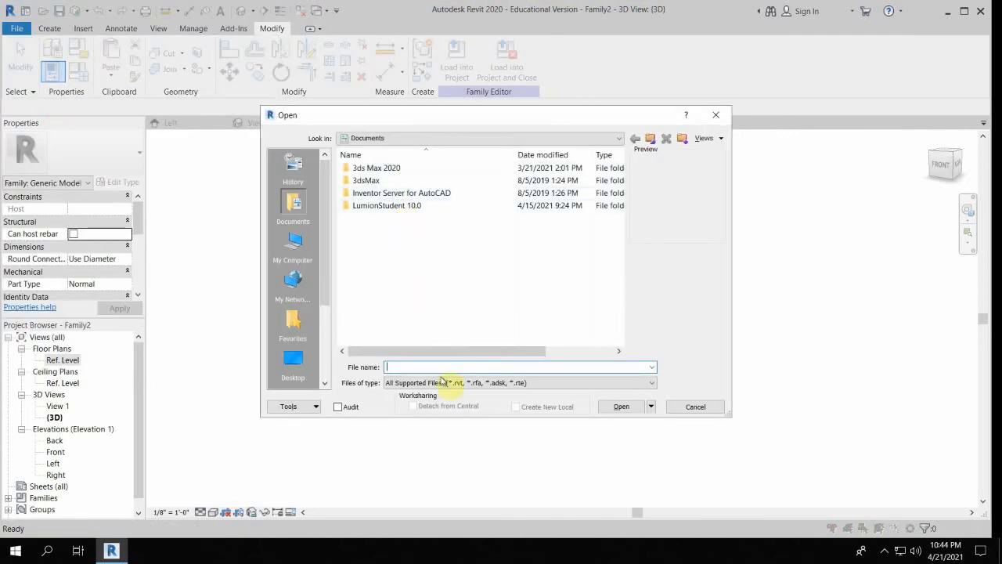
{"action": "left_click", "coordinate": [694, 408]}
Create a new project based on the Architectural Template
{"action": "left_click", "coordinate": [25, 30]}
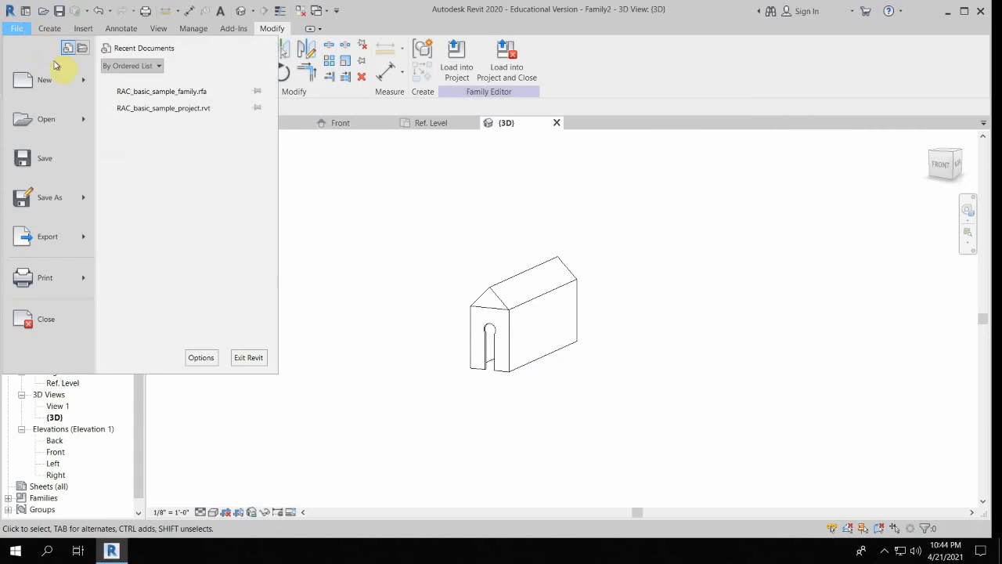
{"action": "left_click", "coordinate": [31, 80]}
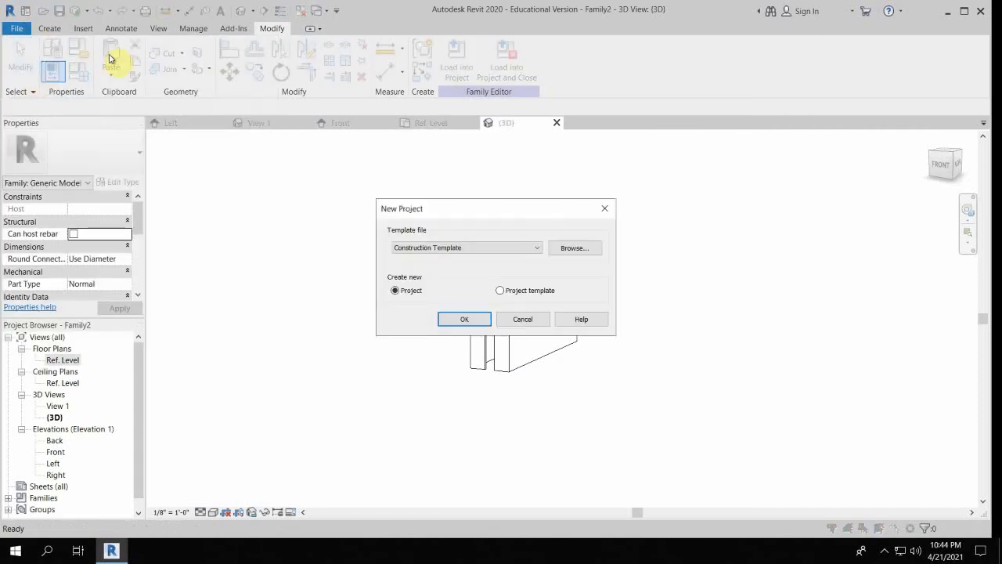
{"action": "left_click", "coordinate": [414, 248]}
{"action": "left_click", "coordinate": [410, 276]}
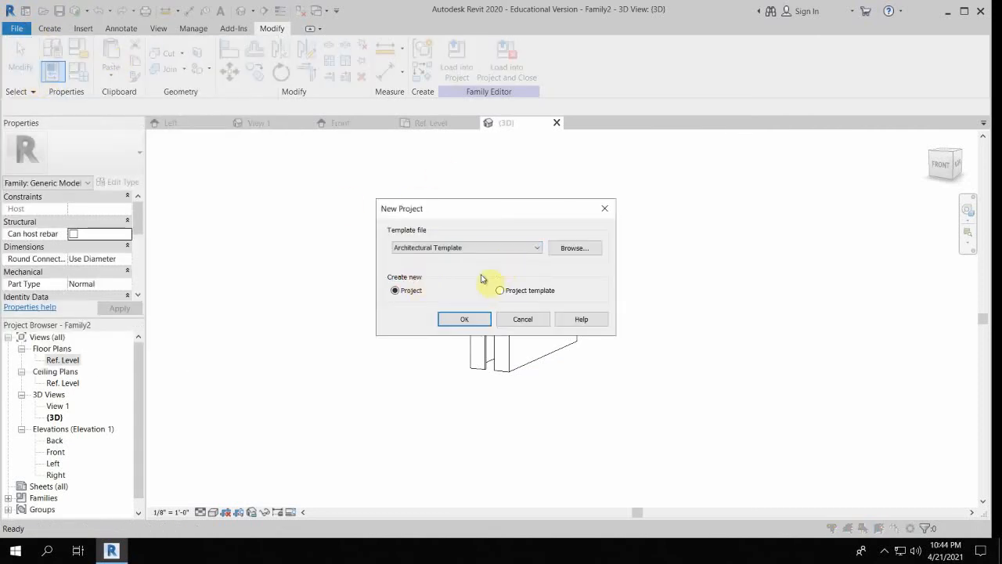
{"action": "left_click", "coordinate": [461, 320]}
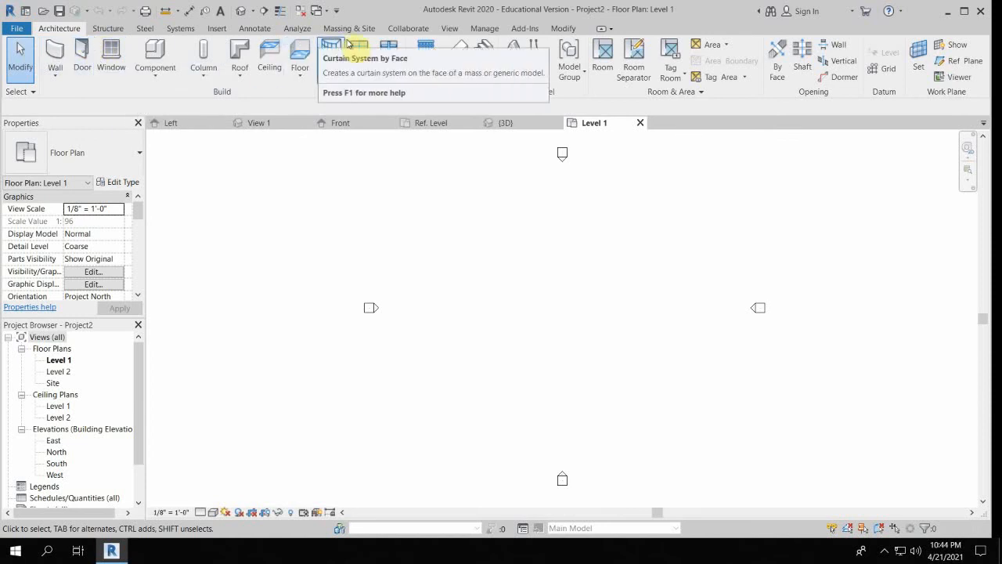
Sketch a rectangular floor boundary about 112' by 84' between the elevation markers on Level 1 and finish the floor
{"action": "left_click", "coordinate": [299, 48]}
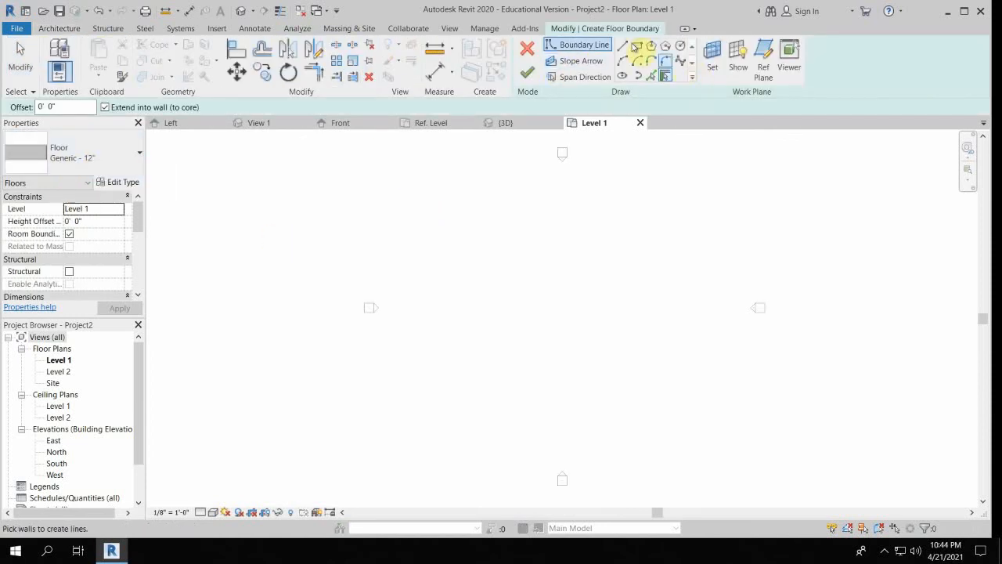
{"action": "left_click", "coordinate": [637, 46]}
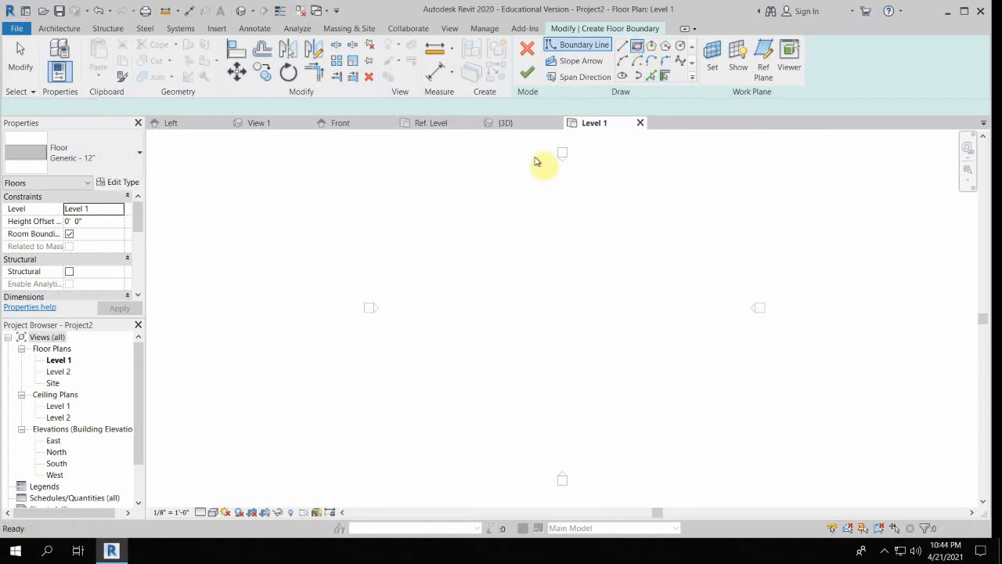
{"action": "left_click", "coordinate": [439, 203]}
{"action": "left_click", "coordinate": [699, 399]}
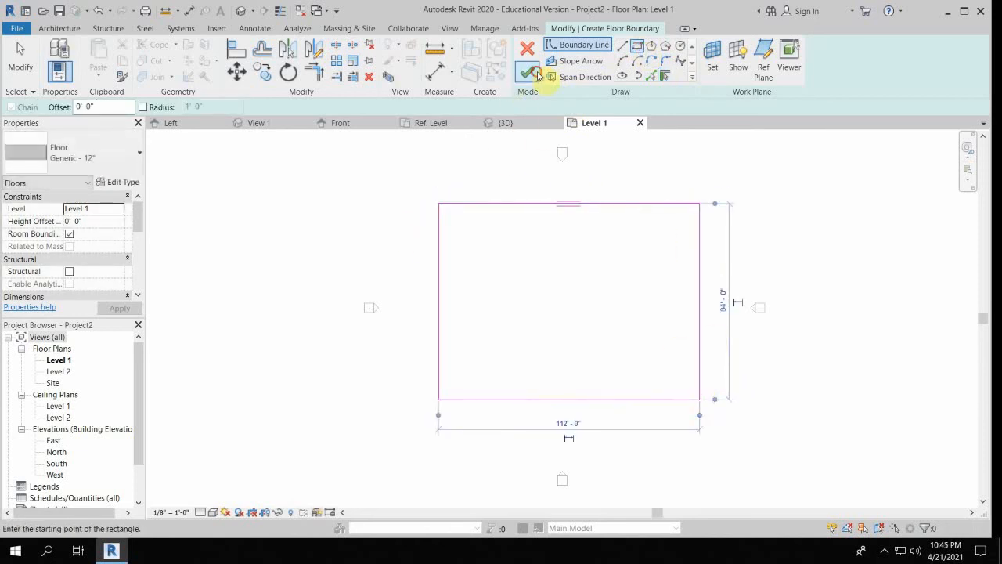
{"action": "left_click", "coordinate": [536, 73]}
{"action": "left_click", "coordinate": [749, 255]}
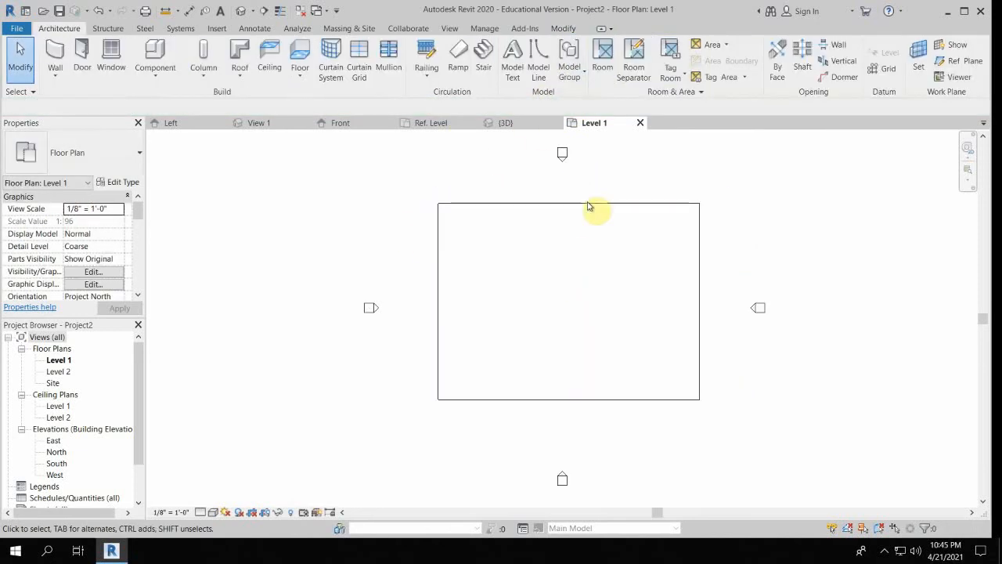
Load the family into the project and close it, saving it as Family2 in the Documents folder
{"action": "left_click", "coordinate": [531, 128]}
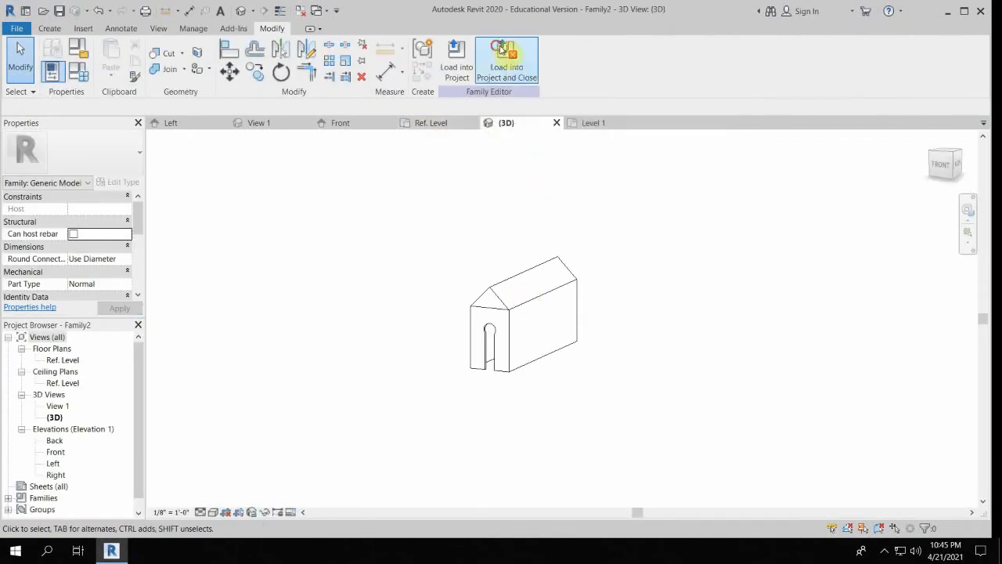
{"action": "left_click", "coordinate": [502, 50]}
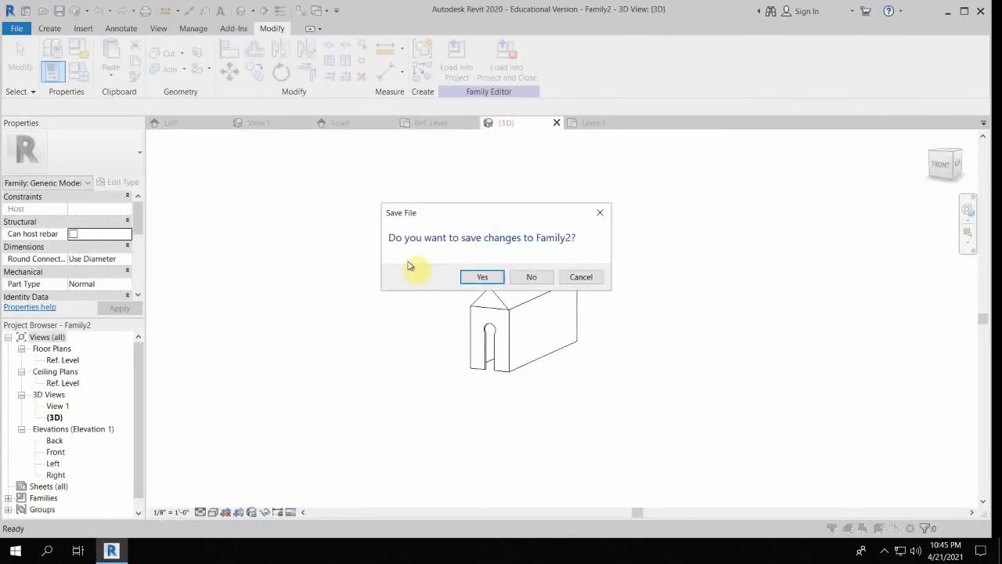
{"action": "left_click", "coordinate": [485, 277]}
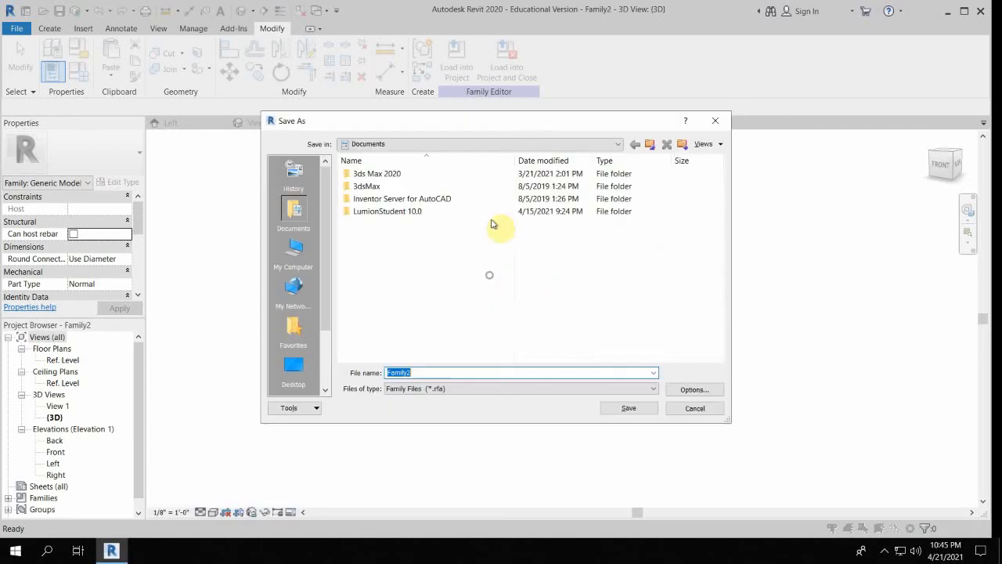
{"action": "left_click", "coordinate": [616, 410]}
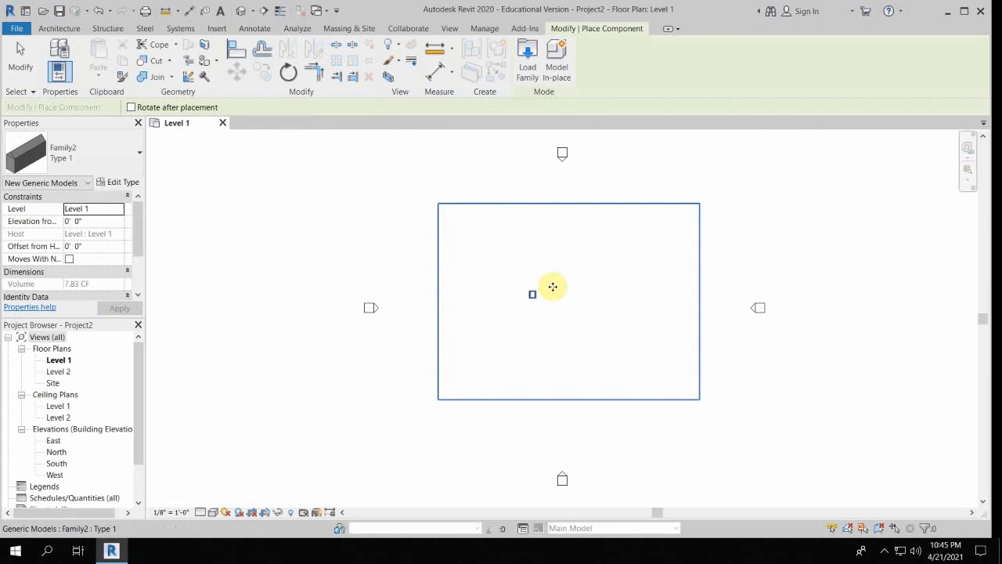
Place one Type 1 instance of Family2 near the middle of the floor and open the default 3D view
{"action": "scroll", "coordinate": [556, 293], "scroll_direction": "up", "scroll_amount": 2}
{"action": "left_click", "coordinate": [523, 280]}
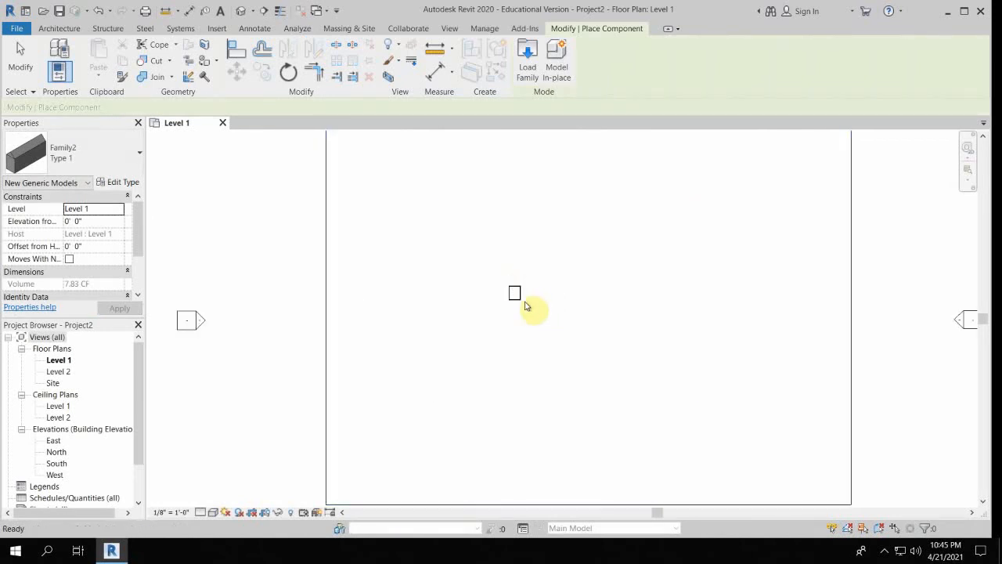
{"action": "key", "text": "Escape"}
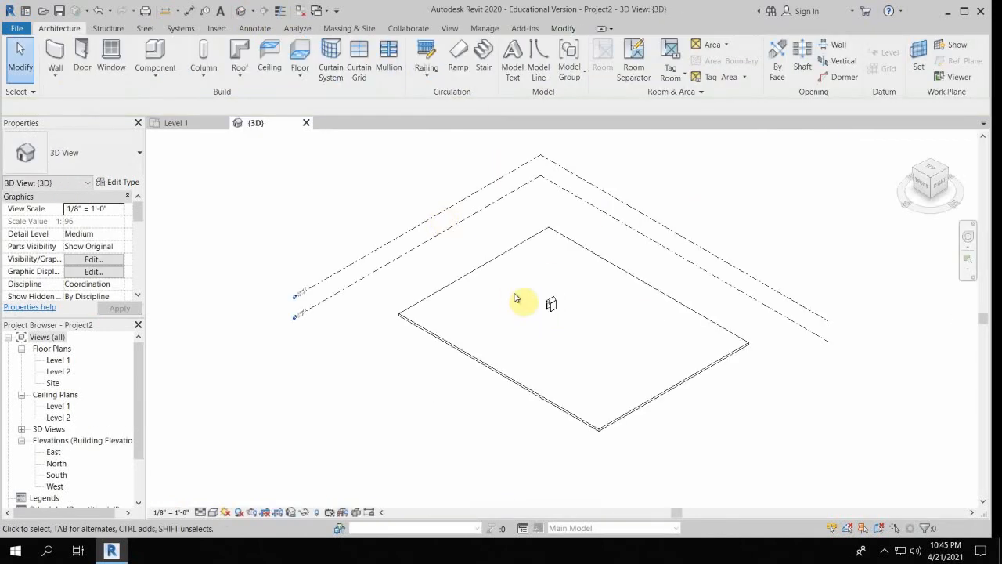
Switch the placed Family2 instance to Type 2 and then to Type 3 to test its types in 3D
{"action": "scroll", "coordinate": [573, 315], "scroll_direction": "up", "scroll_amount": 6}
{"action": "middle_click_drag", "start_coordinate": [539, 327], "coordinate": [512, 280], "text": "shift"}
{"action": "left_click", "coordinate": [512, 280]}
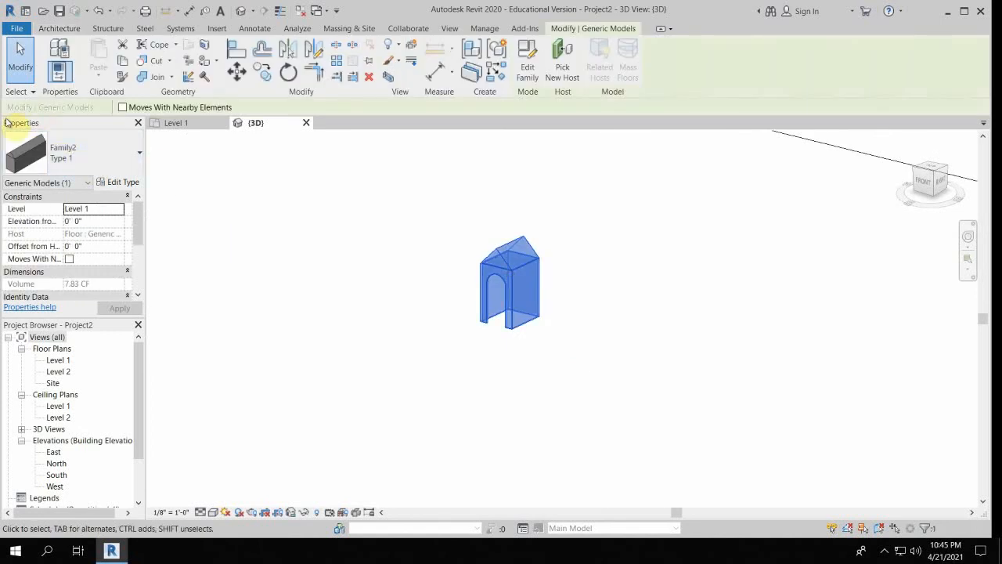
{"action": "left_click", "coordinate": [624, 365]}
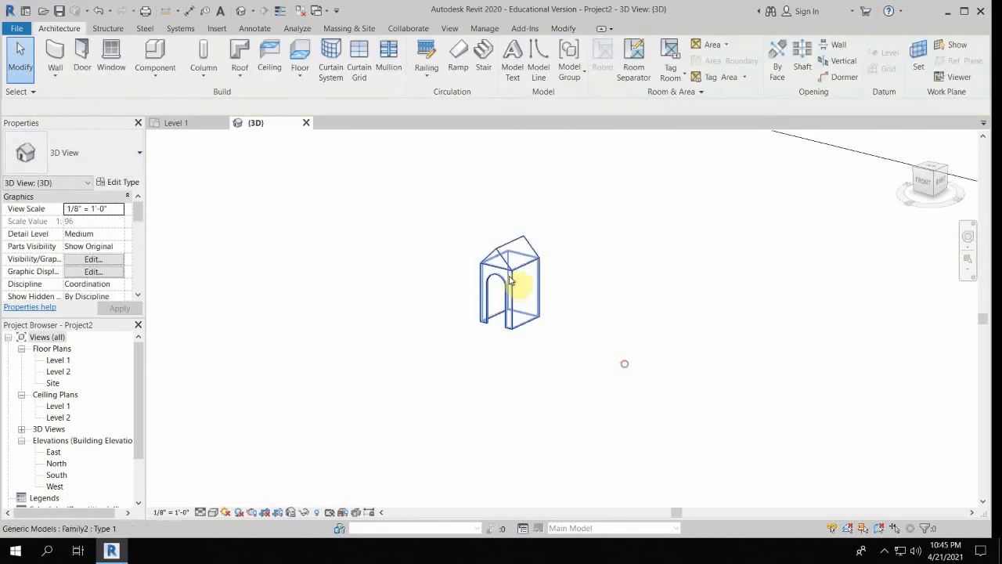
{"action": "left_click", "coordinate": [510, 280]}
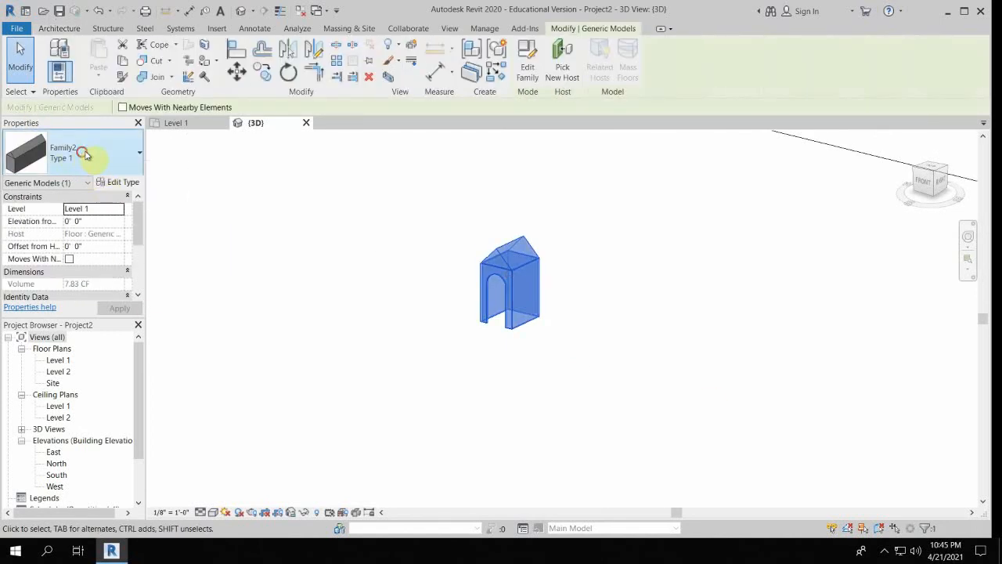
{"action": "left_click", "coordinate": [85, 154]}
{"action": "left_click", "coordinate": [68, 241]}
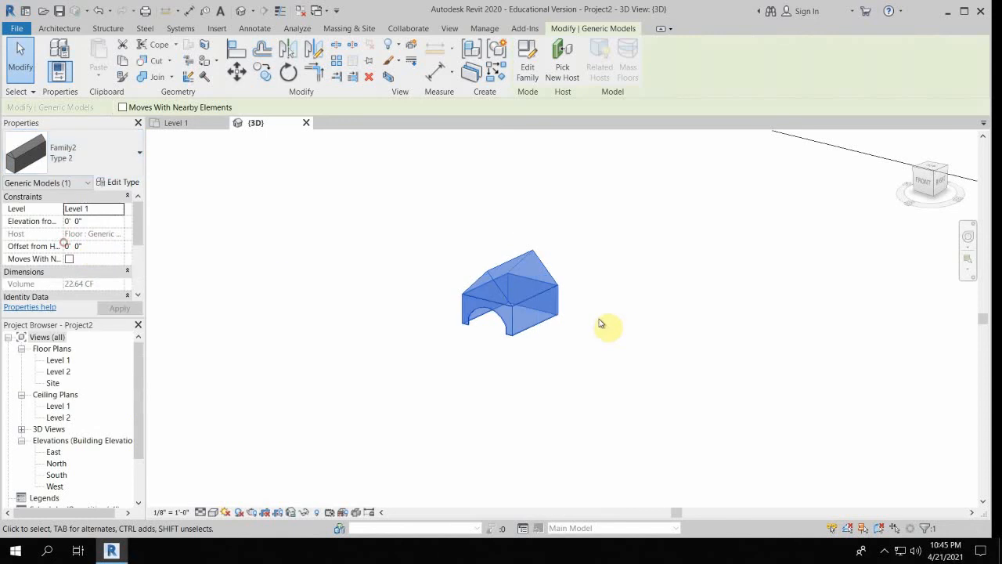
{"action": "left_click", "coordinate": [41, 141]}
{"action": "left_click", "coordinate": [58, 258]}
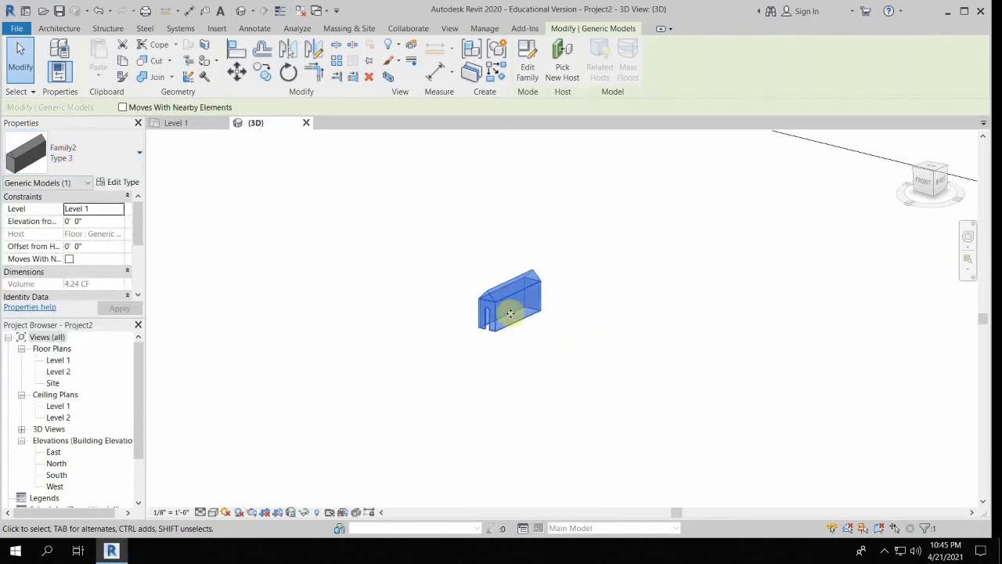
Duplicate the instance's Type 3 as a new type named Type 4
{"action": "left_click", "coordinate": [109, 182]}
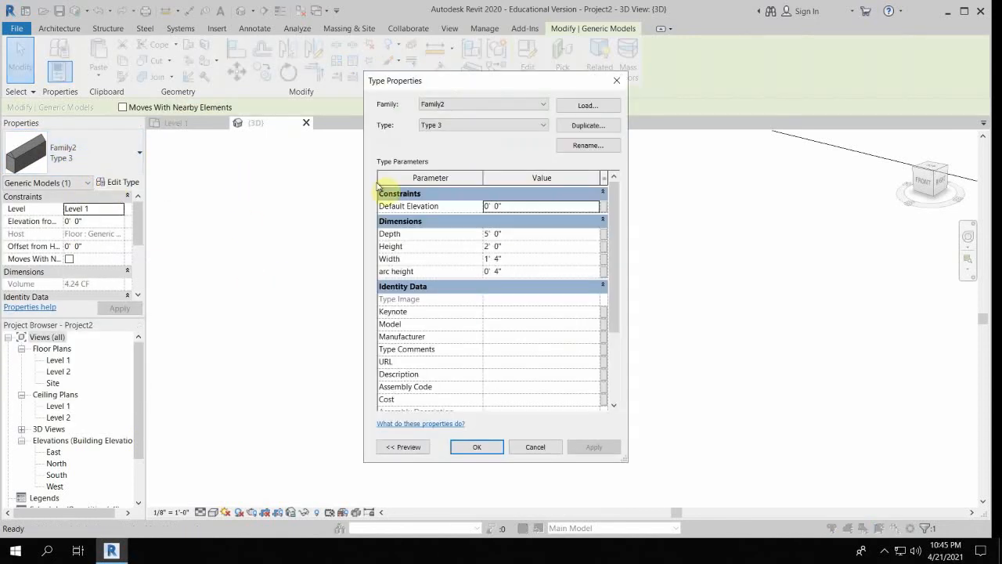
{"action": "left_click", "coordinate": [570, 127]}
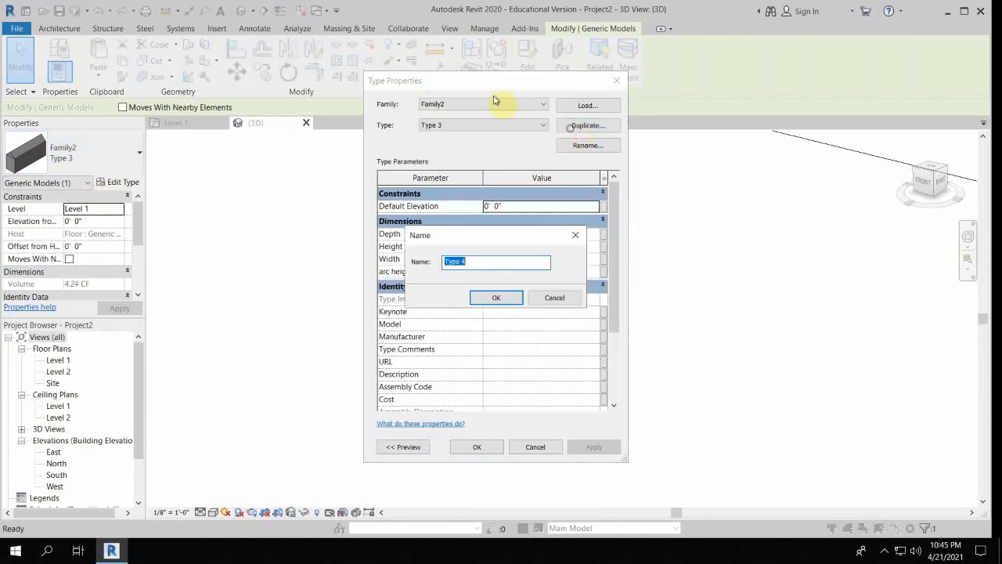
{"action": "left_click", "coordinate": [491, 297]}
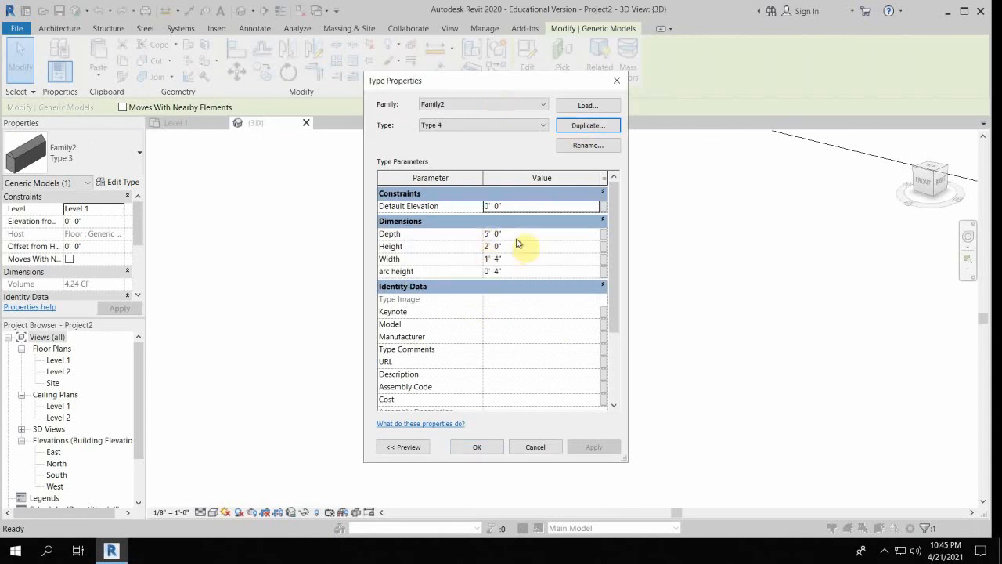
Set Type 4's depth and height to 10' and its width to 15', apply it, and view the resized instance on the floor
{"action": "left_click", "coordinate": [514, 233]}
{"action": "left_click_drag", "start_coordinate": [535, 81], "coordinate": [213, 86]}
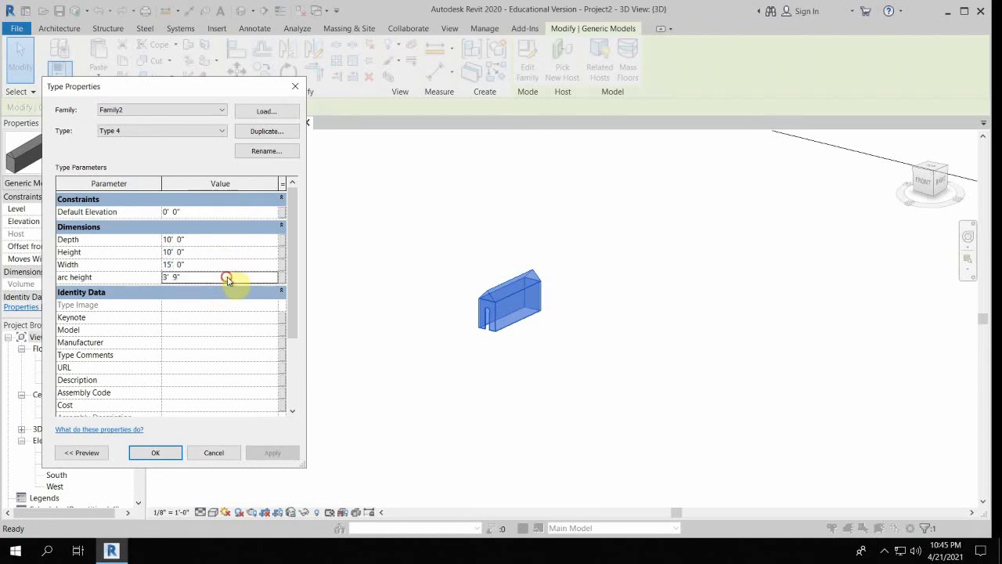
{"action": "left_click", "coordinate": [159, 453]}
{"action": "scroll", "coordinate": [509, 317], "scroll_direction": "up", "scroll_amount": 5}
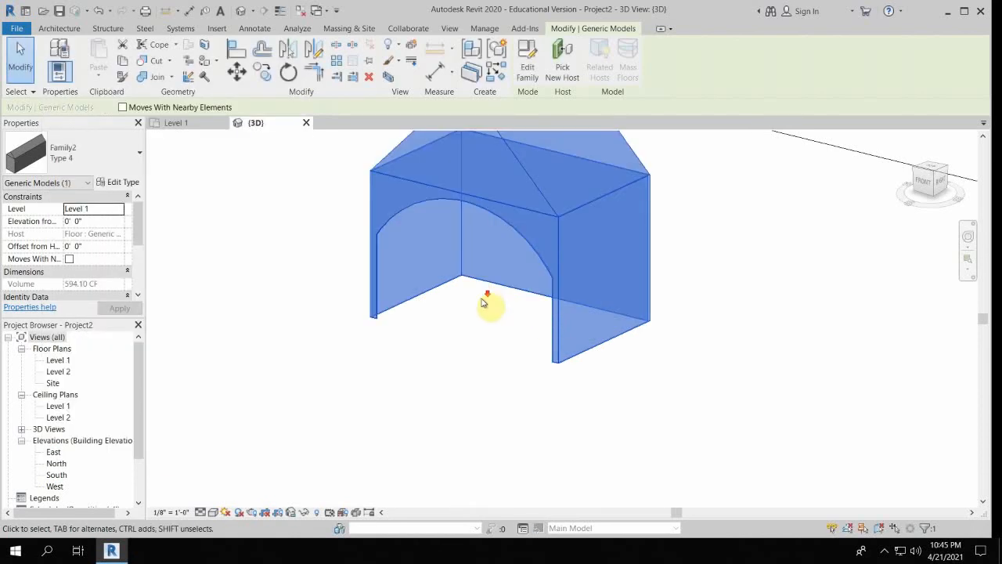
{"action": "scroll", "coordinate": [483, 303], "scroll_direction": "down", "scroll_amount": 5}
{"action": "scroll", "coordinate": [514, 240], "scroll_direction": "up", "scroll_amount": 3}
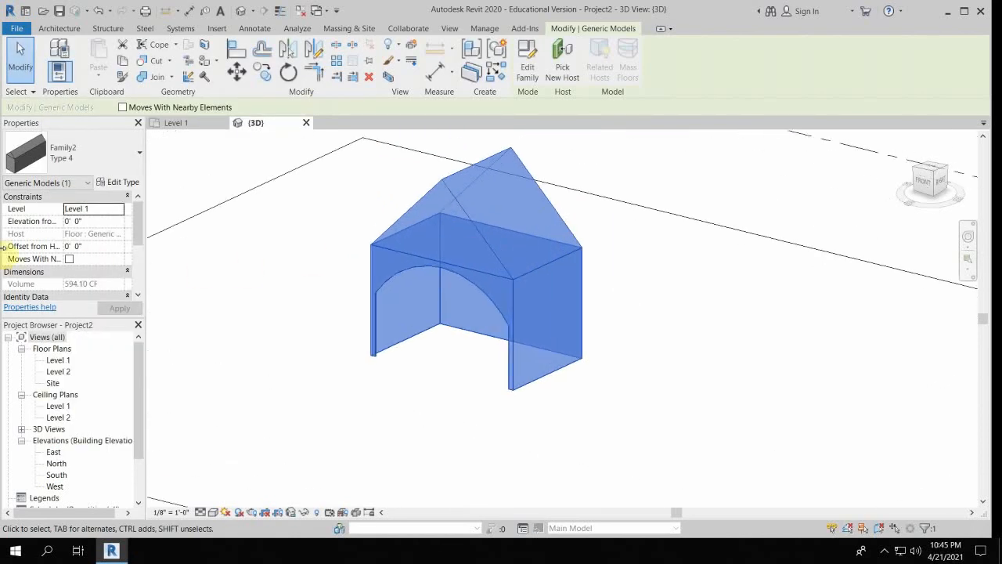
{"action": "scroll", "coordinate": [609, 306], "scroll_direction": "down", "scroll_amount": 5}
{"action": "middle_click_drag", "start_coordinate": [632, 336], "coordinate": [539, 349], "text": "shift"}
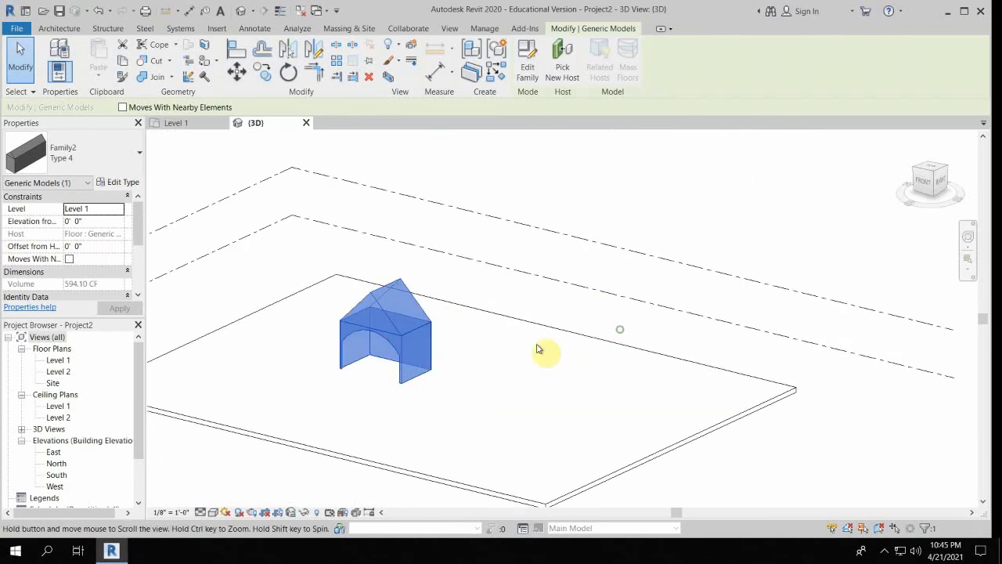
{"action": "left_click", "coordinate": [744, 174]}
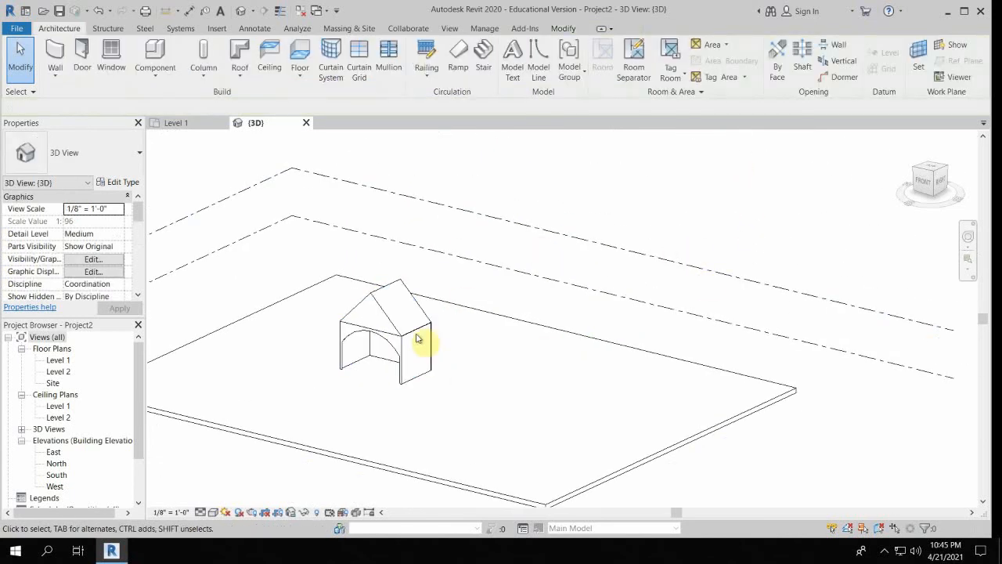